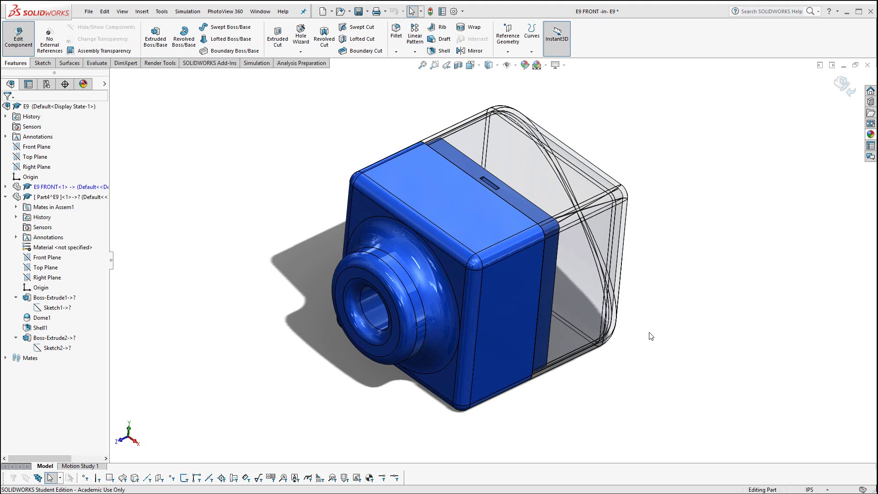
- Close the E9 assembly without saving its modified documents
{"action": "mouse_move", "coordinate": [637, 364]}
{"action": "middle_mouse_down"}
{"action": "mouse_move", "coordinate": [540, 364]}
{"action": "mouse_move", "coordinate": [629, 350]}
{"action": "mouse_move", "coordinate": [637, 363]}
{"action": "middle_mouse_up"}
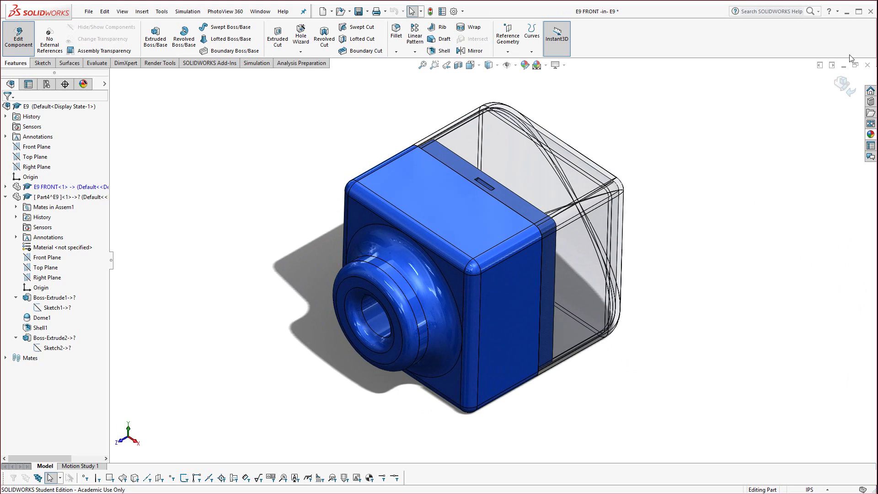
{"action": "left_click", "coordinate": [868, 65]}
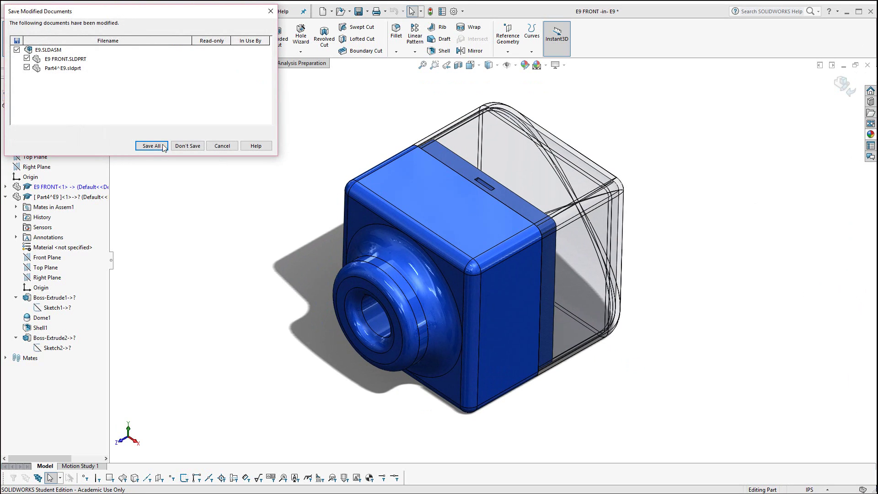
{"action": "left_click", "coordinate": [188, 146]}
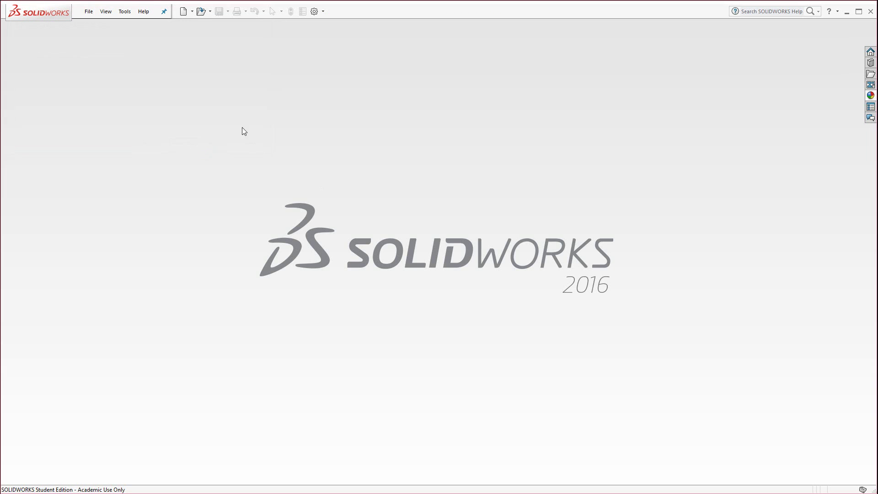
- Create a new empty assembly document without inserting any existing component
{"action": "left_click", "coordinate": [183, 11]}
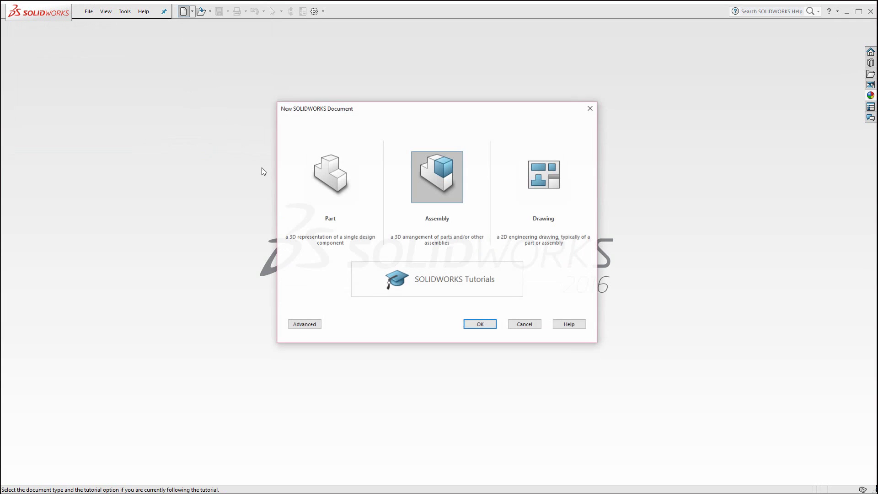
{"action": "left_click", "coordinate": [475, 322]}
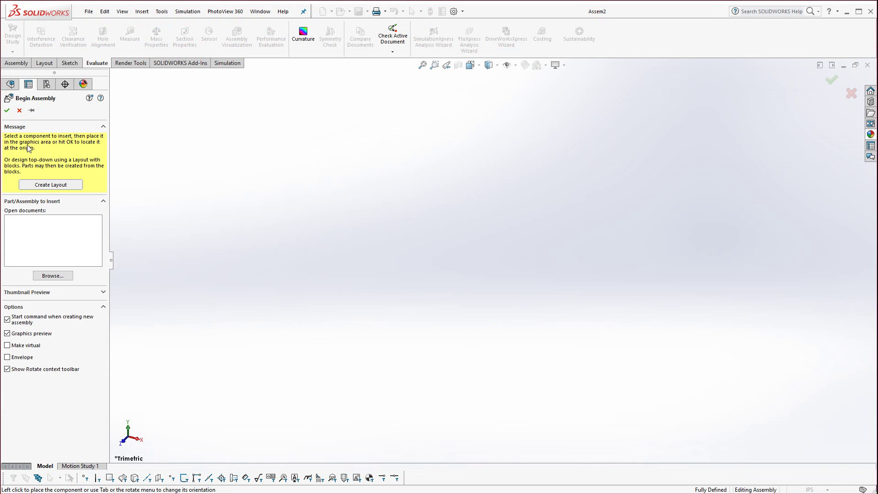
{"action": "left_click", "coordinate": [19, 111]}
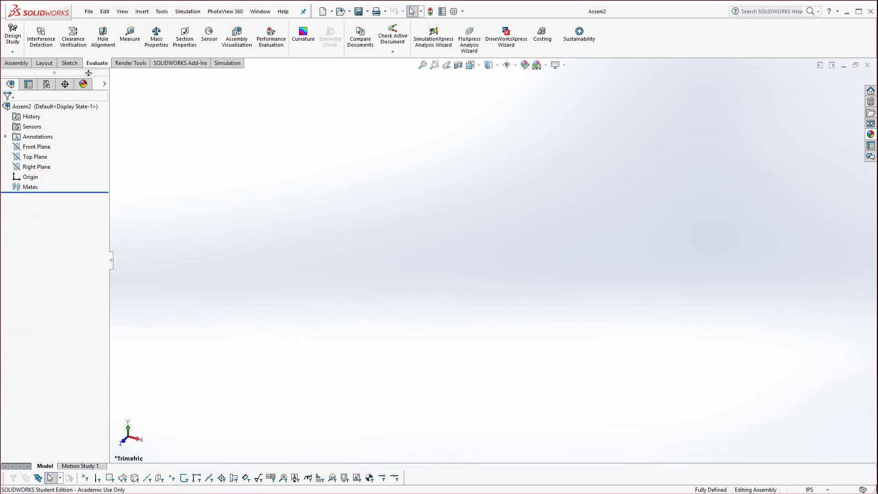
- Save the new assembly as E9 PENCIL SHARPENER in the E5 folder
{"action": "left_click", "coordinate": [358, 12]}
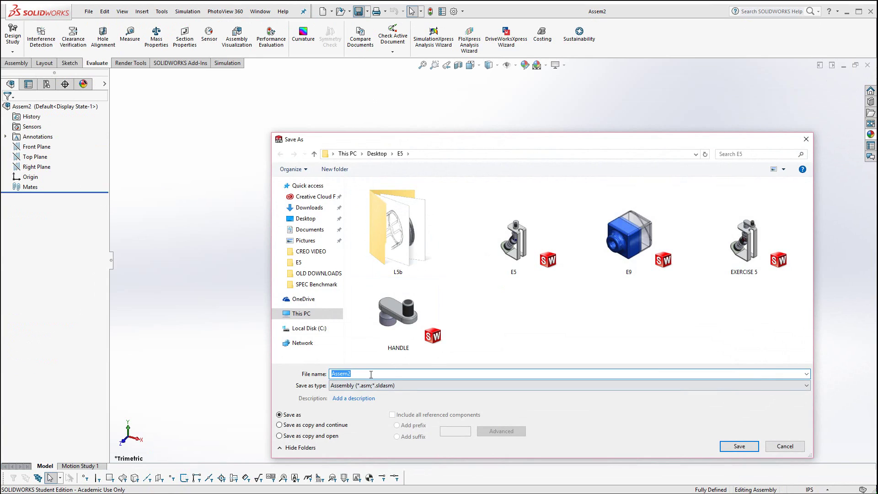
{"action": "type", "text": "E9"}
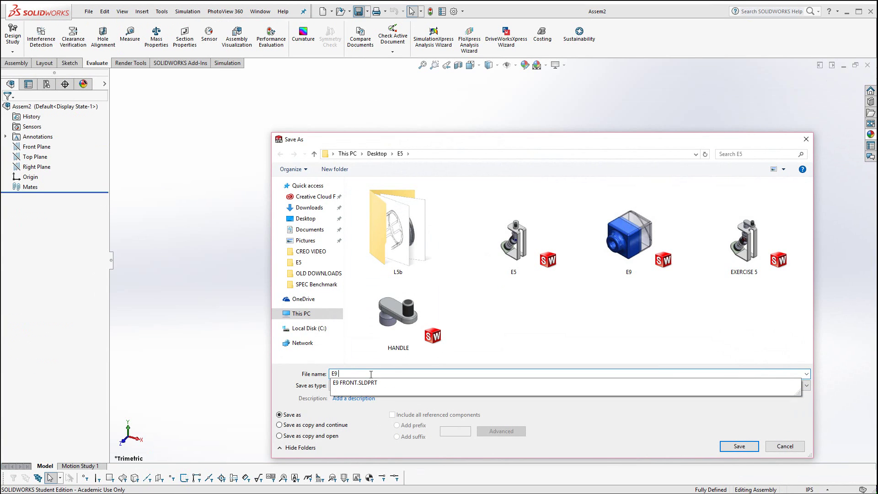
{"action": "type", "text": " PENCIL SHARPENER"}
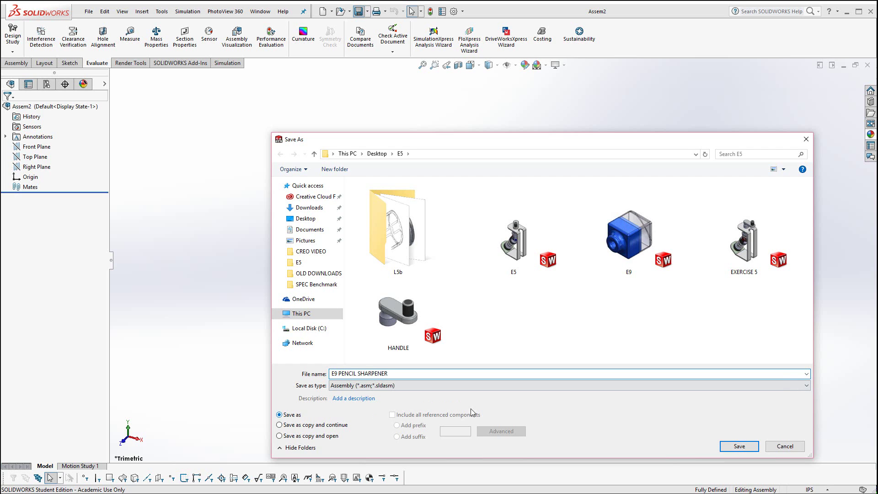
{"action": "left_click", "coordinate": [736, 446]}
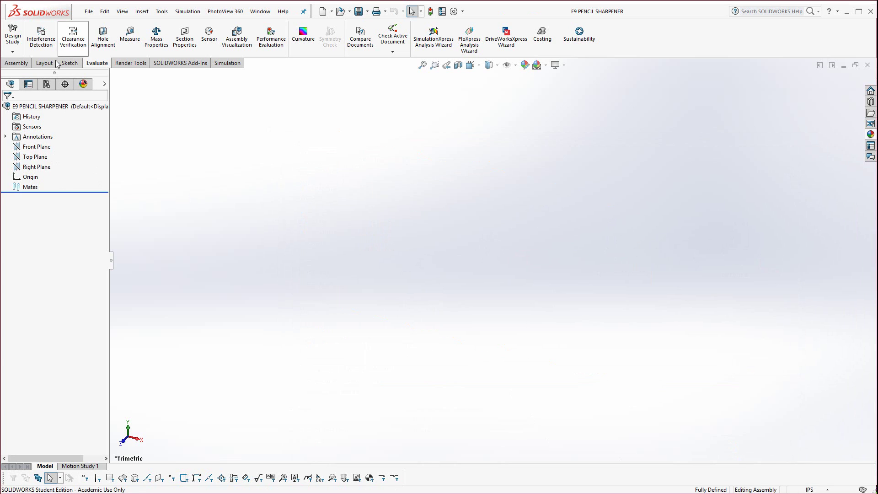
- Insert a new part into the assembly and place it on the Front Plane
{"action": "left_click", "coordinate": [16, 62]}
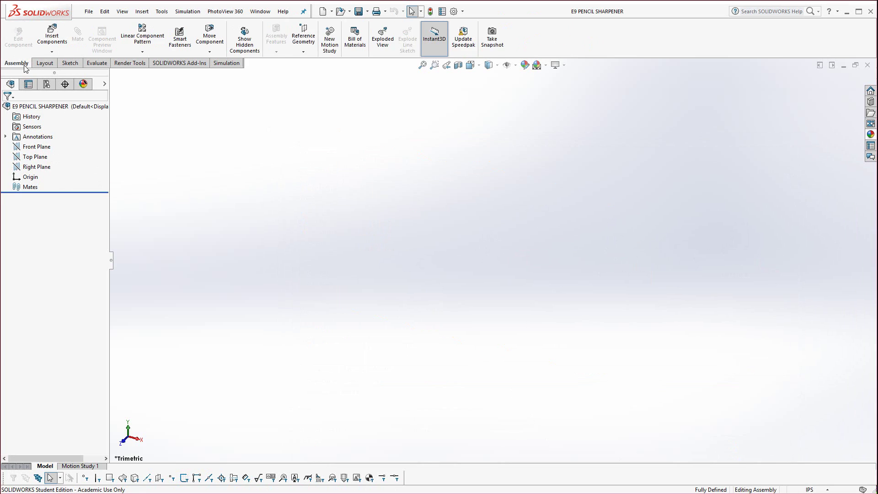
{"action": "left_click", "coordinate": [52, 51]}
{"action": "left_click", "coordinate": [61, 73]}
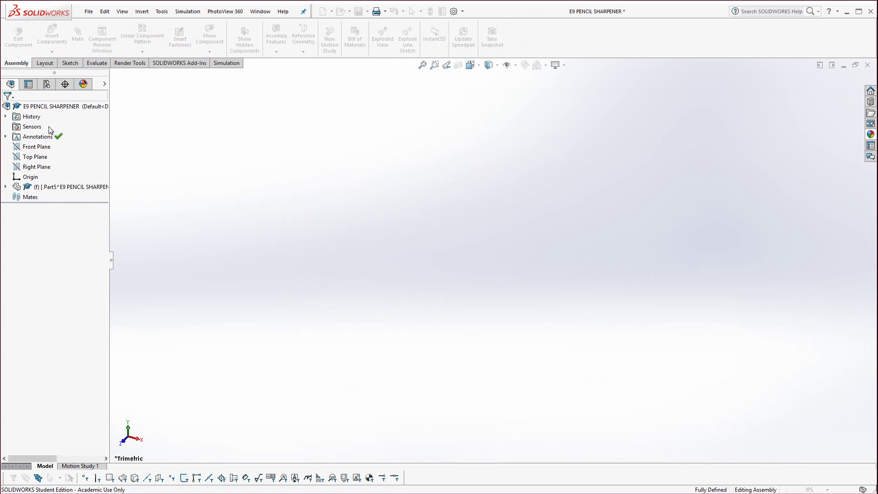
{"action": "left_click", "coordinate": [28, 149]}
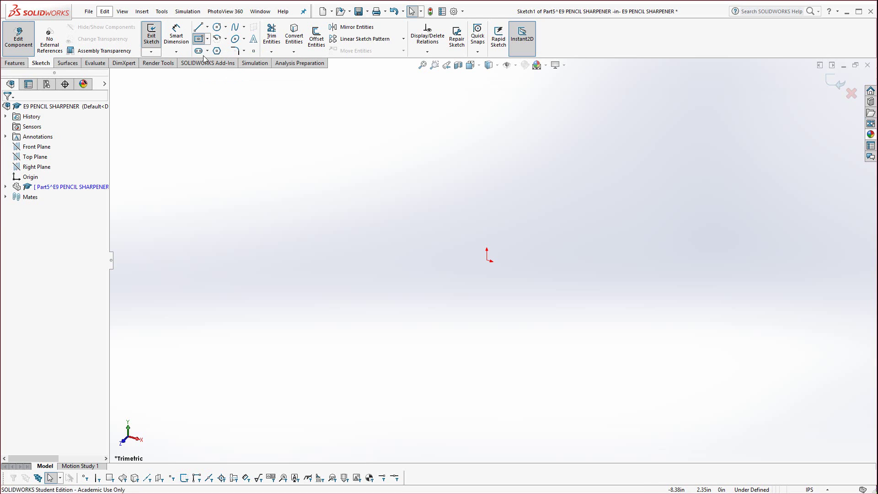
- Sketch a center rectangle about 5.4 in wide and 3.6 in high, centred on the origin
{"action": "left_click", "coordinate": [198, 39]}
{"action": "left_click", "coordinate": [487, 261]}
{"action": "left_click", "coordinate": [600, 217]}
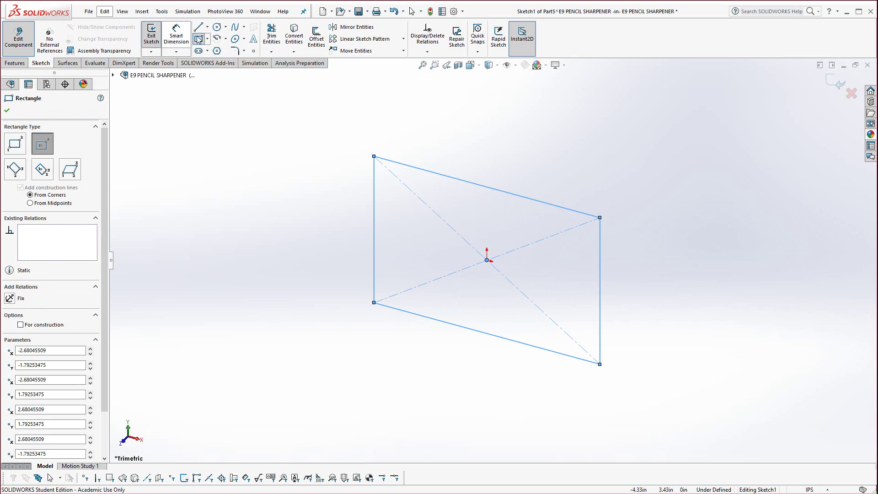
- Dimension the rectangle's width and height to 2 in each
{"action": "left_click", "coordinate": [176, 36]}
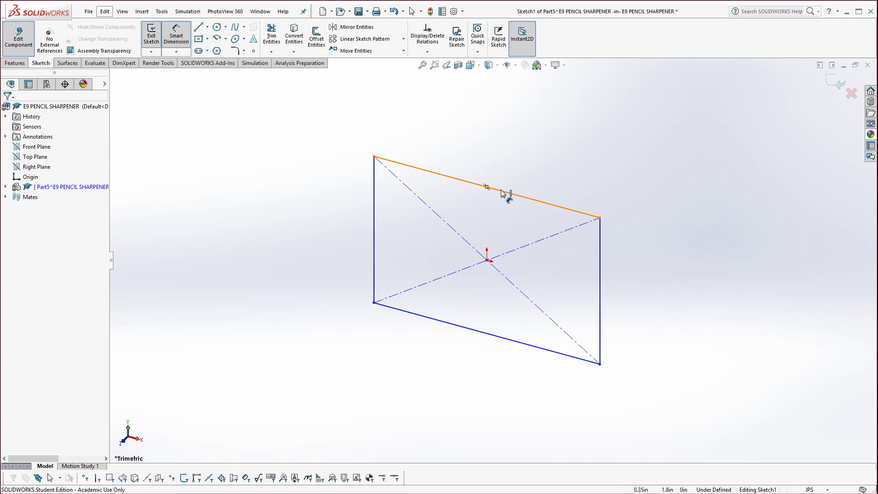
{"action": "left_click", "coordinate": [505, 192]}
{"action": "left_click", "coordinate": [505, 168]}
{"action": "type", "text": "2"}
{"action": "key", "text": "Return"}
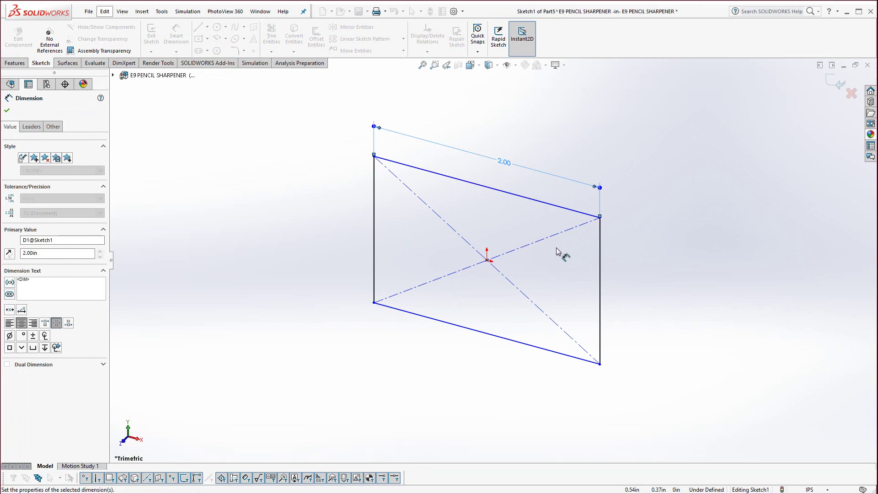
{"action": "left_click", "coordinate": [600, 281]}
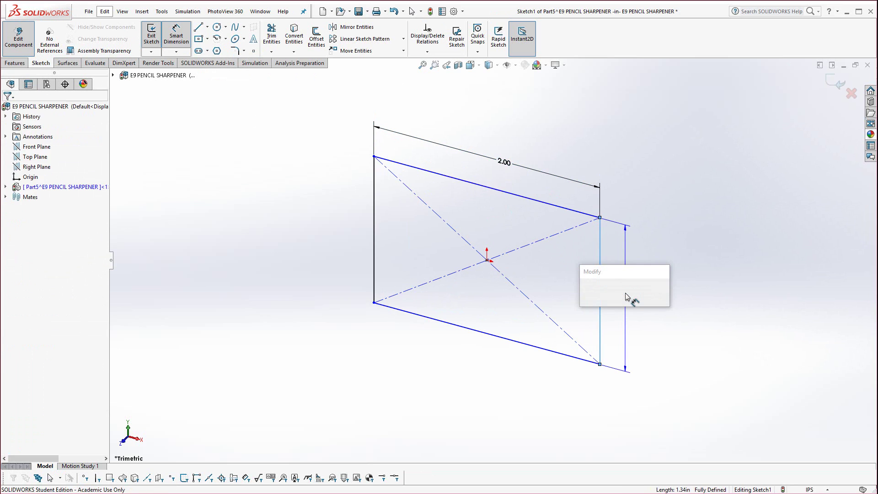
{"action": "left_click", "coordinate": [624, 292]}
{"action": "type", "text": "2"}
{"action": "key", "text": "Return"}
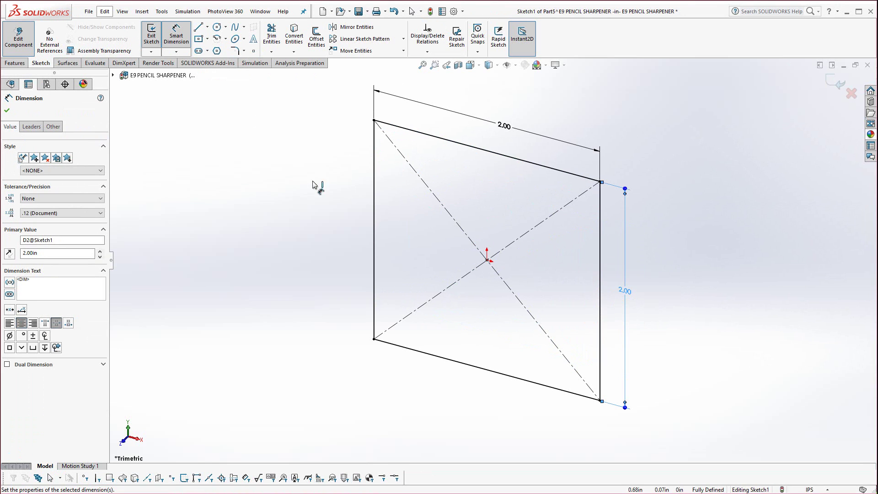
- Extrude the square profile as a boss to a blind depth of 1 in
{"action": "left_click", "coordinate": [23, 65]}
{"action": "left_click", "coordinate": [155, 34]}
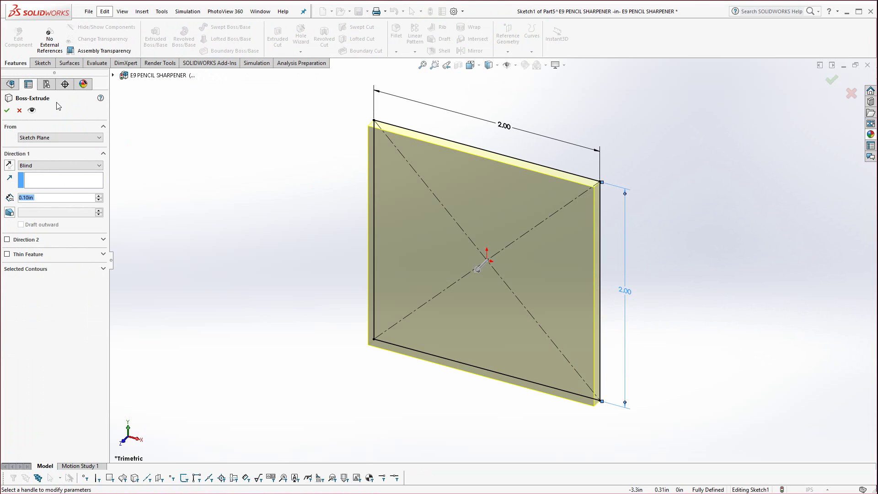
{"action": "type", "text": "1"}
{"action": "key", "text": "Return"}
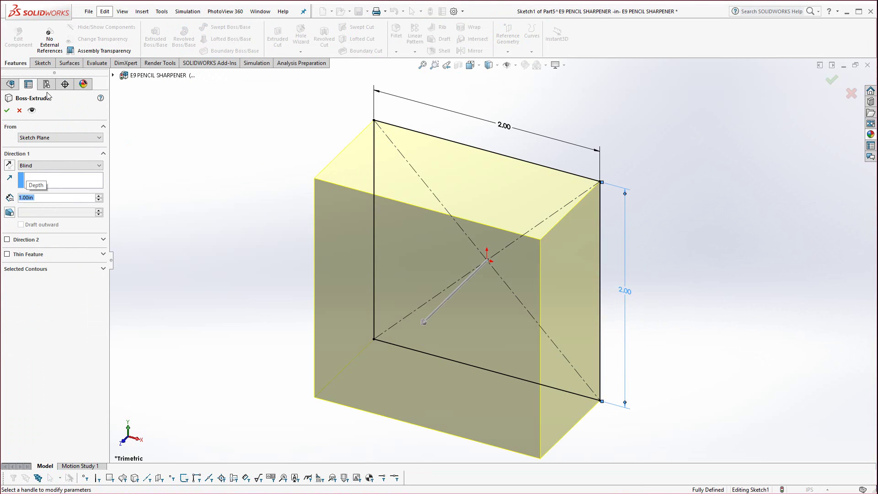
{"action": "left_click", "coordinate": [6, 110]}
- Sketch a circle of about 0.54 in radius on the block's front face, centred on the origin
{"action": "left_click", "coordinate": [421, 270]}
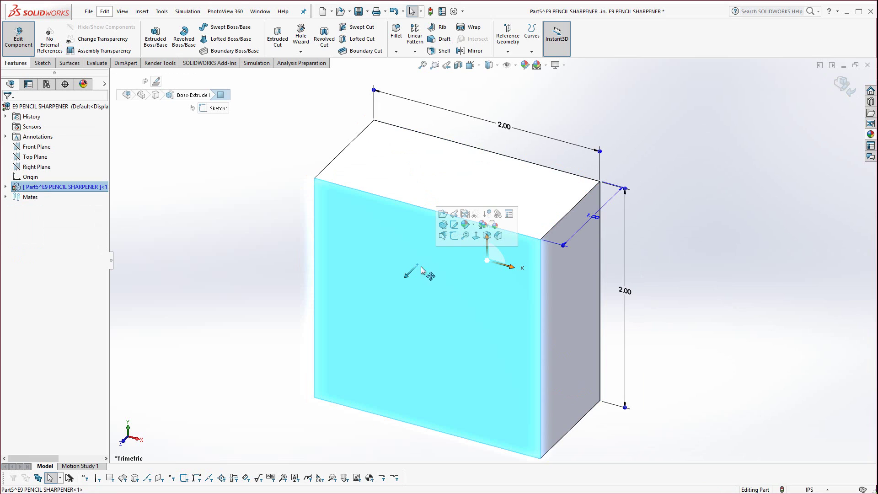
{"action": "left_click", "coordinate": [454, 235]}
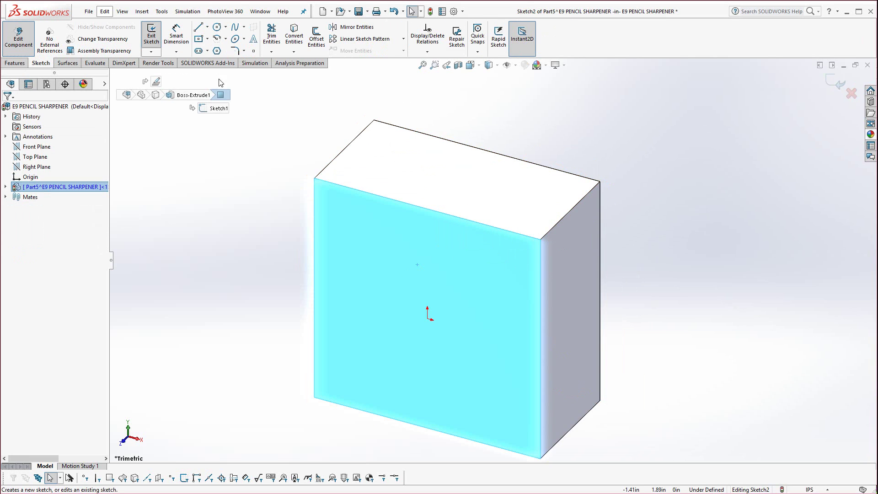
{"action": "left_click", "coordinate": [217, 27]}
{"action": "left_click", "coordinate": [427, 319]}
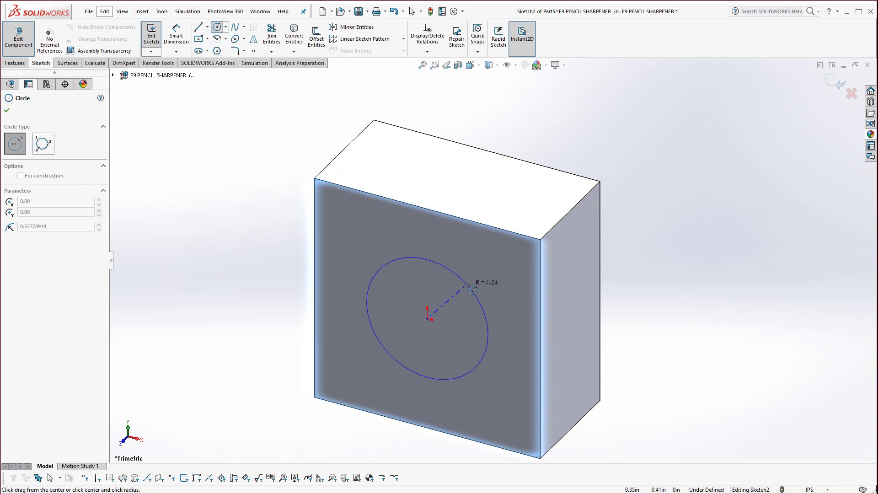
{"action": "left_click", "coordinate": [469, 279]}
- Dimension the circle on the block's front face to a diameter of 1.25 in
{"action": "left_click", "coordinate": [172, 38]}
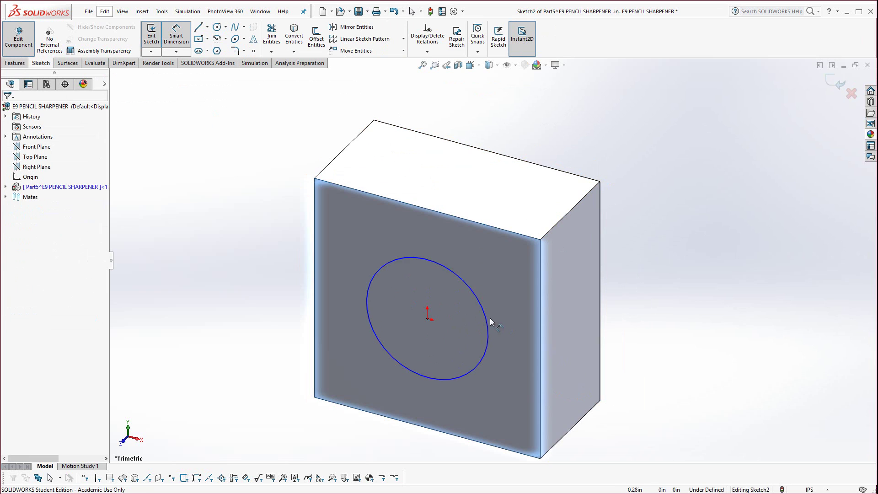
{"action": "left_click", "coordinate": [474, 293]}
{"action": "left_click", "coordinate": [636, 227]}
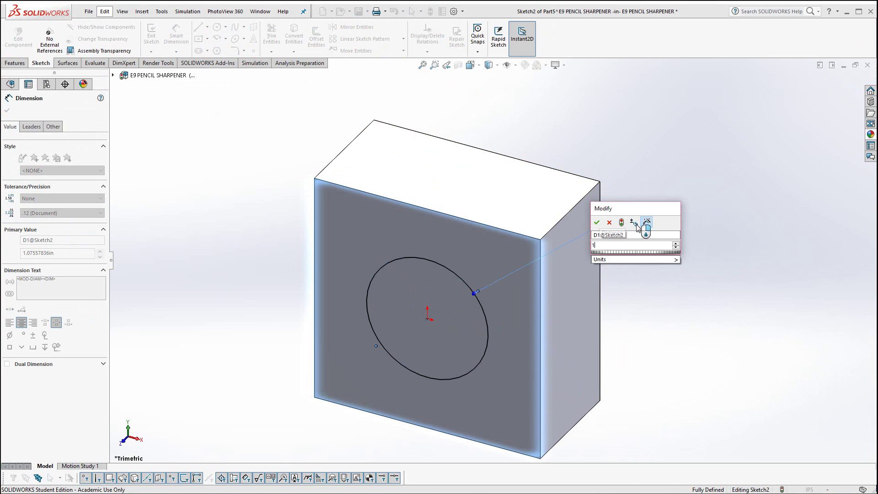
{"action": "type", "text": "1.25"}
{"action": "key", "text": "Return"}
- Extrude the 1.25 in circle as a blind boss 0.5 in deep, merged with the block
{"action": "left_click", "coordinate": [15, 63]}
{"action": "left_click", "coordinate": [149, 52]}
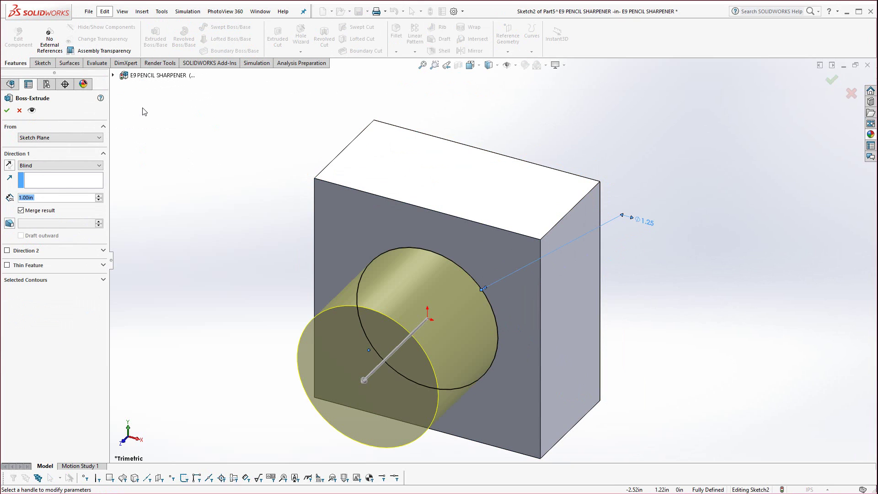
{"action": "type", "text": "0.5"}
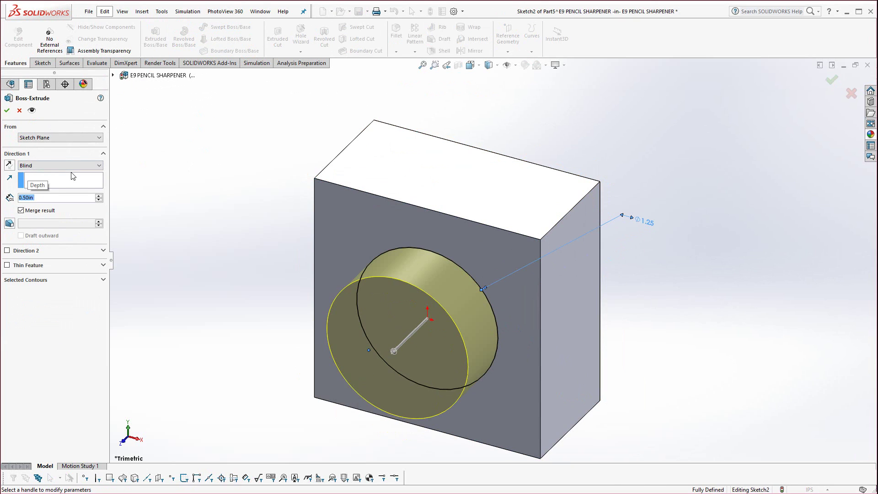
{"action": "key", "text": "Return"}
- Sketch a circle of about 0.33 in radius on the round boss's front face, centred on the origin
{"action": "left_click", "coordinate": [414, 337]}
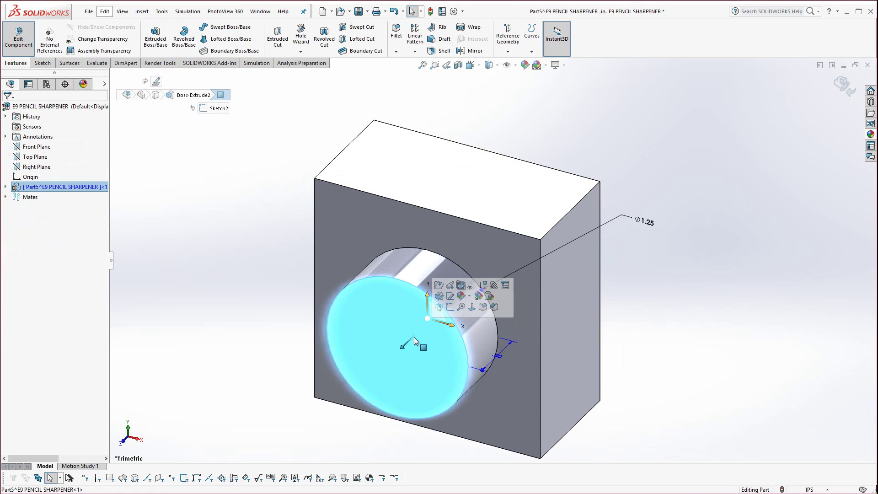
{"action": "left_click", "coordinate": [450, 307]}
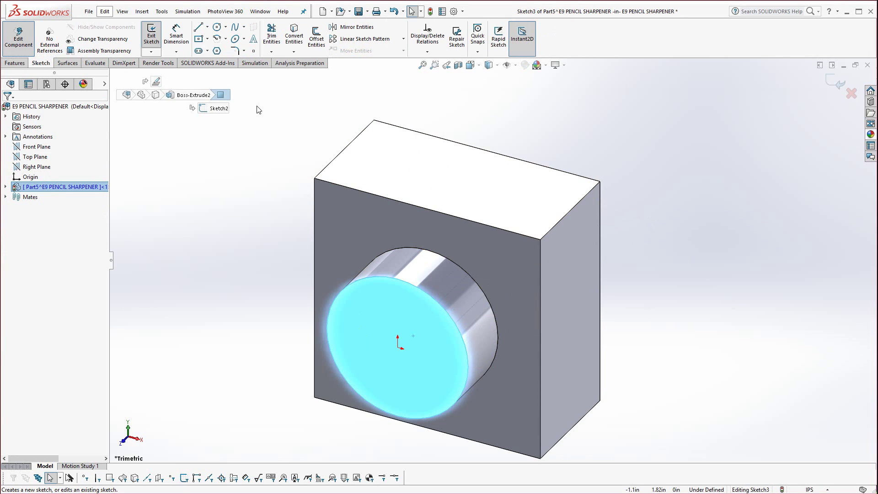
{"action": "key", "text": "c"}
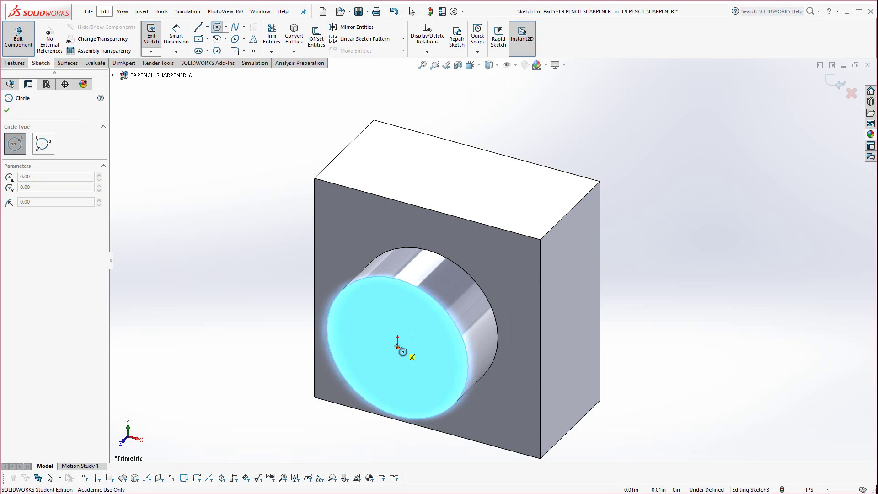
{"action": "left_click", "coordinate": [399, 346]}
{"action": "left_click", "coordinate": [422, 328]}
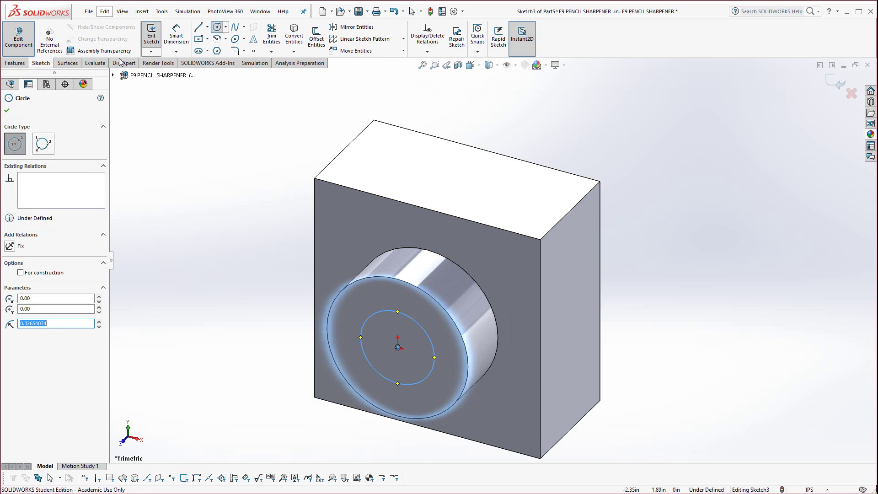
- Dimension the circle on the round boss's face to a diameter of 0.5 in
{"action": "key", "text": "Escape"}
{"action": "key", "text": "d"}
{"action": "left_click", "coordinate": [424, 337]}
{"action": "left_click", "coordinate": [644, 265]}
{"action": "type", "text": ".5"}
{"action": "key", "text": "Return"}
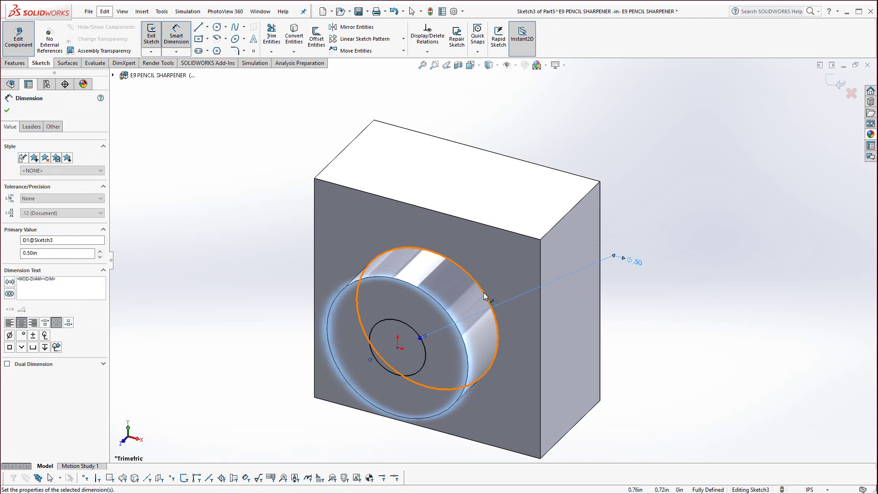
- Cut the 0.5 in circle through all of the round boss and the block
{"action": "left_click", "coordinate": [15, 63]}
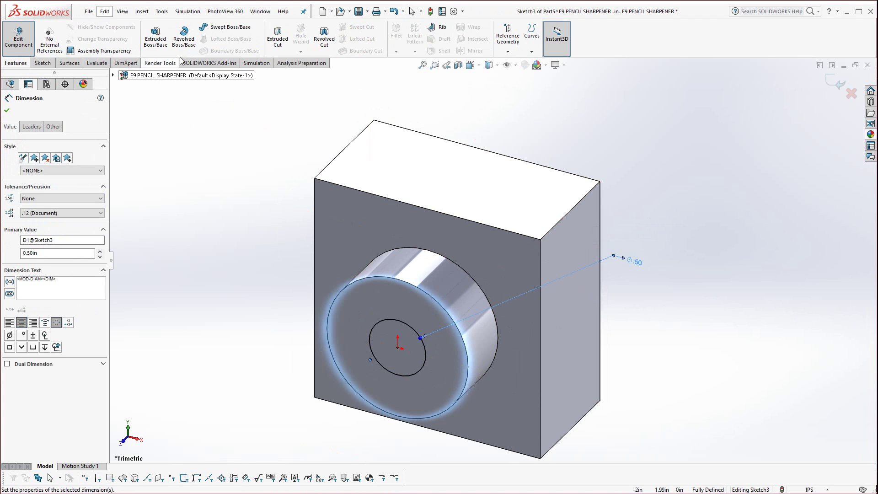
{"action": "left_click", "coordinate": [274, 40]}
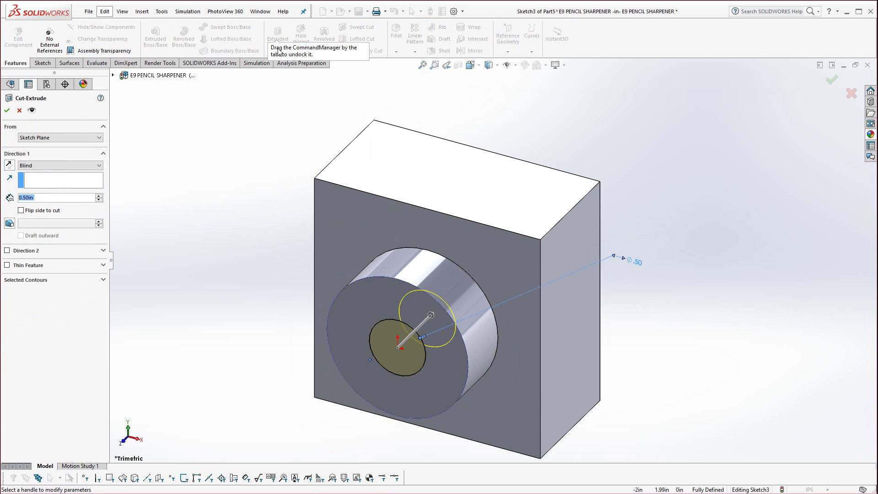
{"action": "left_click", "coordinate": [55, 166]}
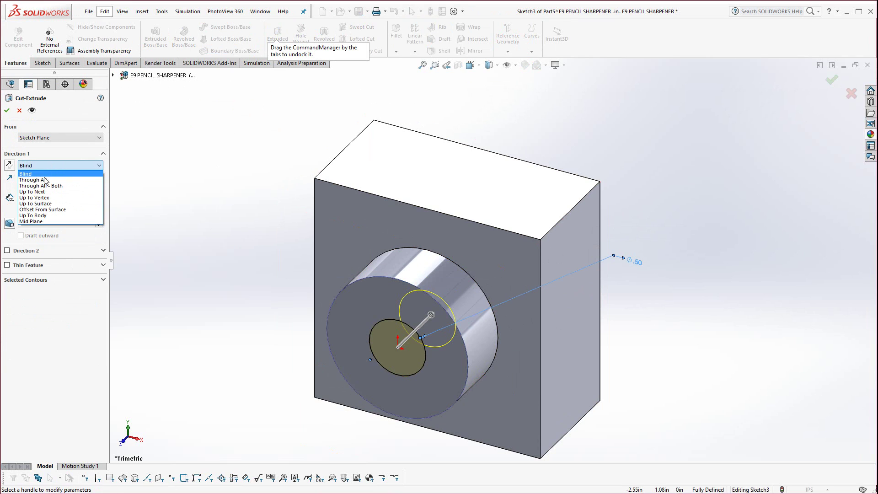
{"action": "left_click", "coordinate": [34, 174]}
{"action": "left_click", "coordinate": [7, 110]}
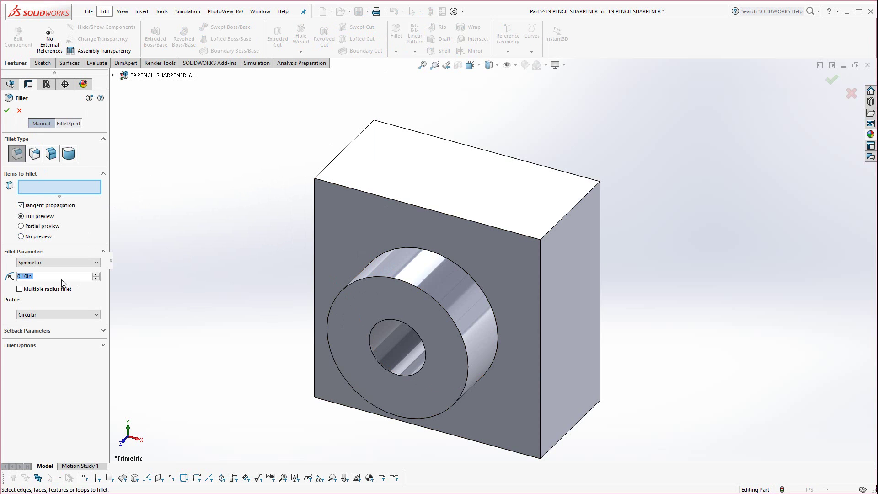
- Set up a symmetric 0.125 in fillet on the four corner edges running along the block's depth
{"action": "type", "text": "0.125"}
{"action": "key", "text": "Return"}
{"action": "left_click", "coordinate": [343, 150]}
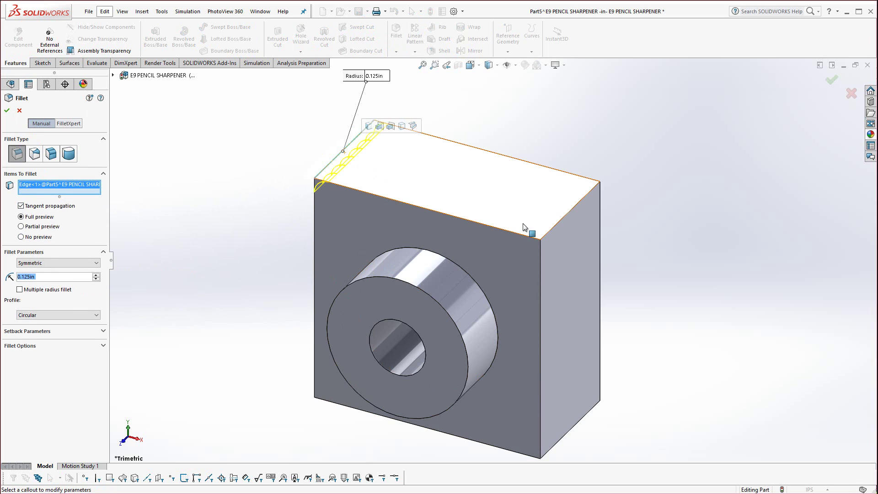
{"action": "left_click", "coordinate": [573, 210]}
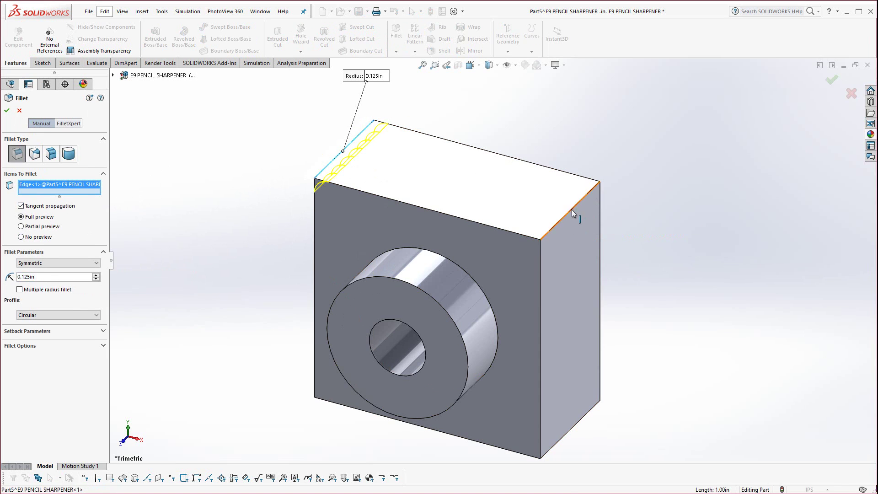
{"action": "left_click", "coordinate": [548, 449]}
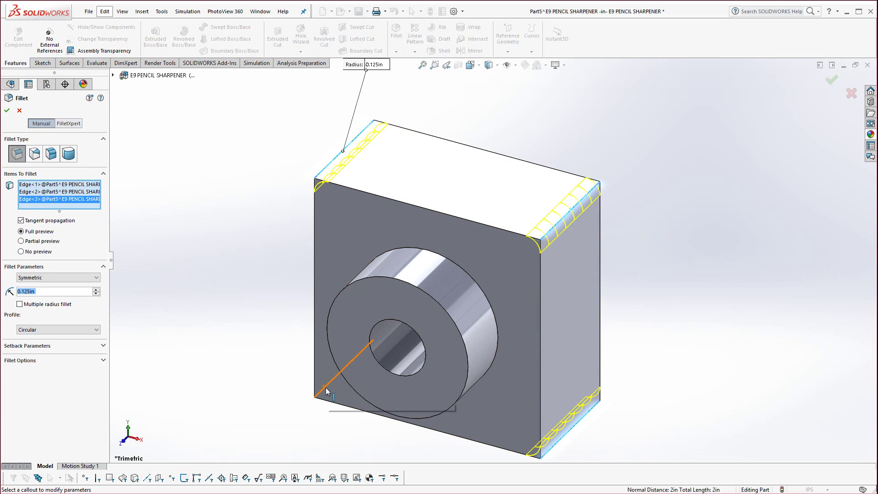
{"action": "left_click", "coordinate": [327, 391]}
- Add the round boss's front face and the block's four front perimeter edges to the fillet and apply it
{"action": "left_click", "coordinate": [389, 402]}
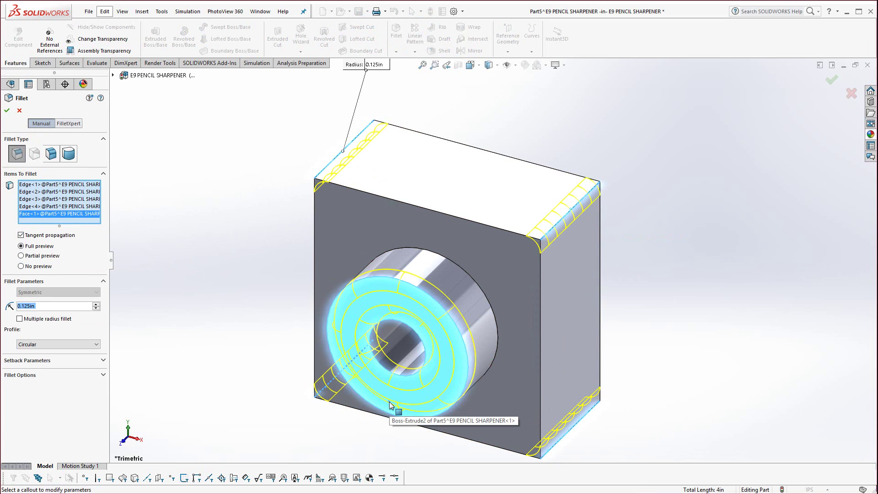
{"action": "left_click", "coordinate": [364, 412]}
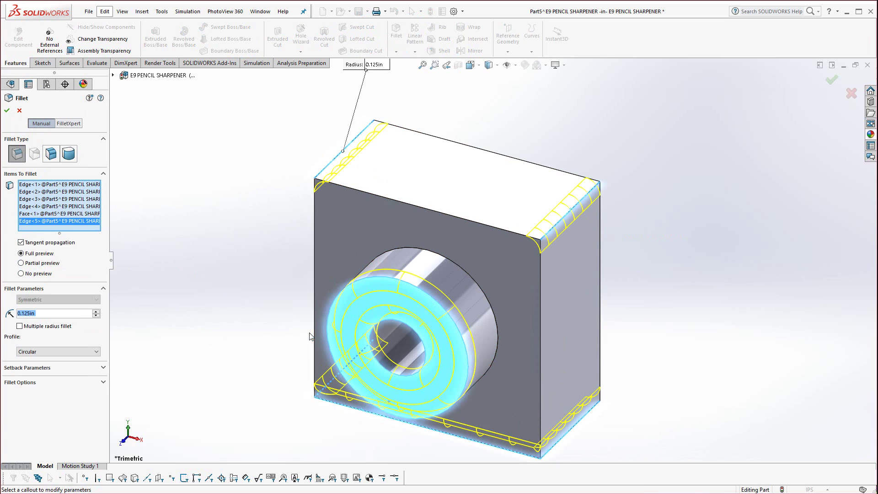
{"action": "left_click", "coordinate": [314, 331]}
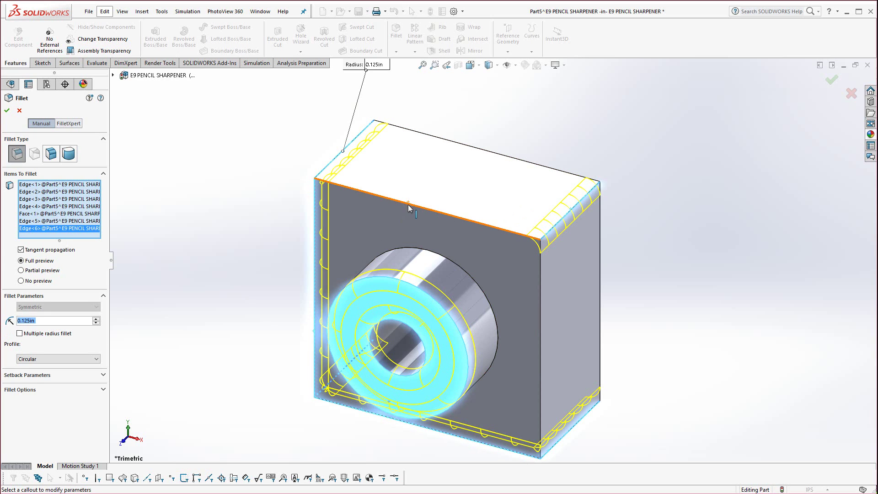
{"action": "left_click", "coordinate": [408, 205]}
{"action": "left_click", "coordinate": [540, 317]}
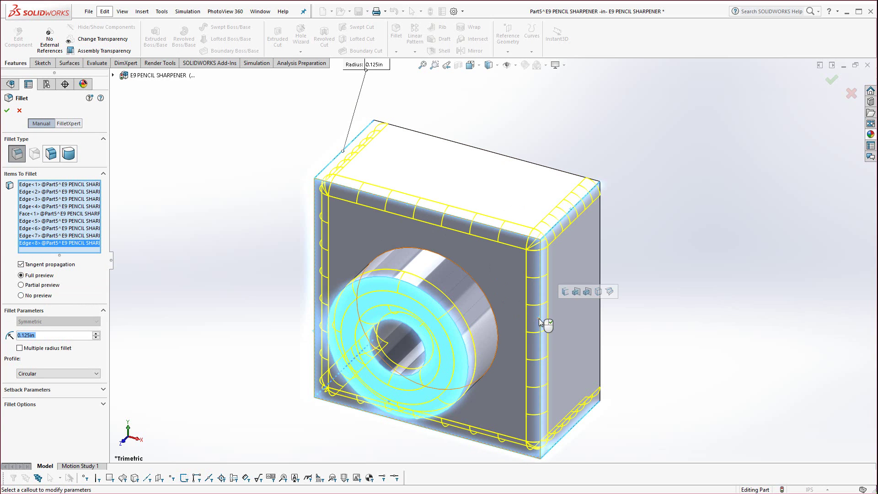
{"action": "left_click", "coordinate": [7, 111]}
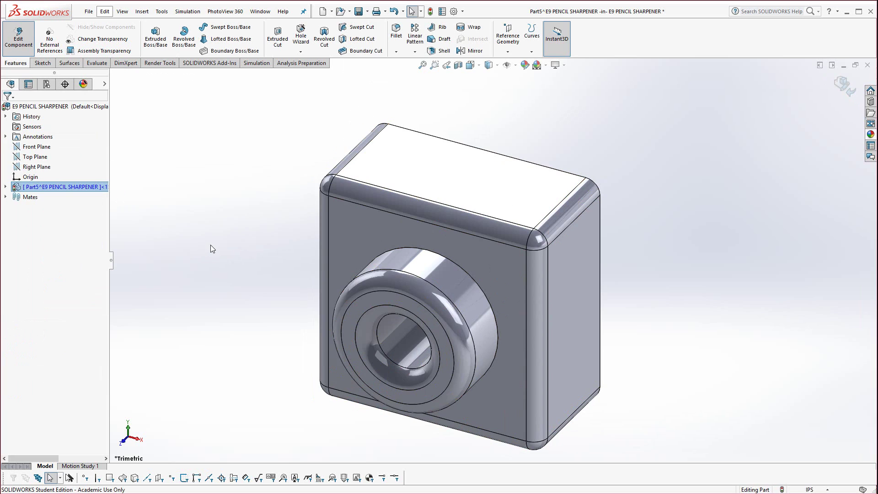
- Fillet the edge where the round boss meets the block's front face with a 0.25 in radius
{"action": "mouse_move", "coordinate": [435, 295]}
{"action": "middle_mouse_down"}
{"action": "mouse_move", "coordinate": [318, 296]}
{"action": "mouse_move", "coordinate": [431, 311]}
{"action": "middle_mouse_up"}
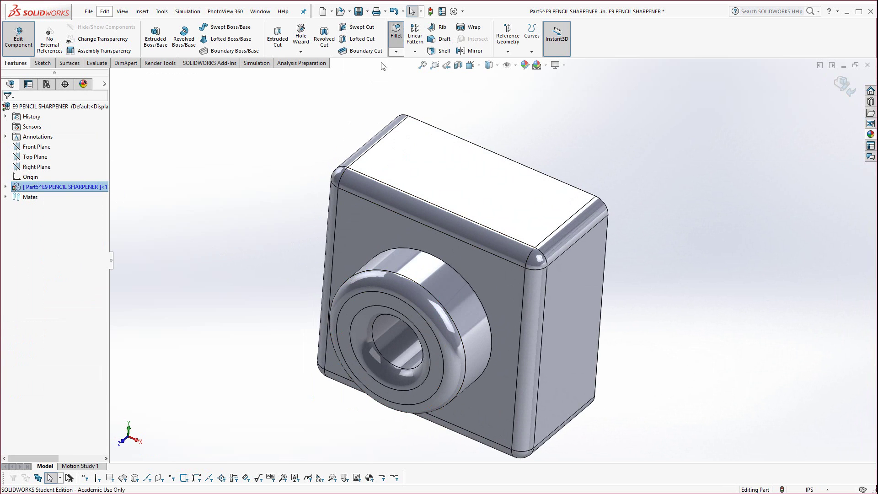
{"action": "left_click", "coordinate": [396, 32]}
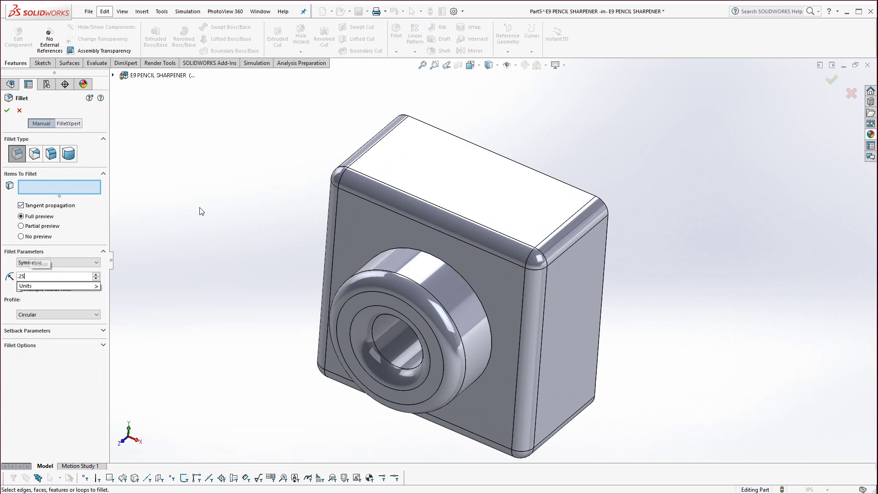
{"action": "left_click", "coordinate": [465, 285]}
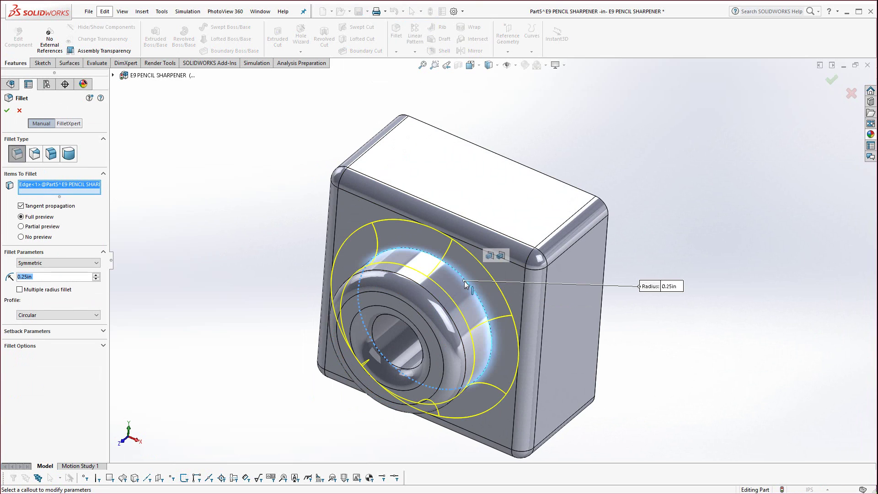
{"action": "left_click", "coordinate": [10, 110]}
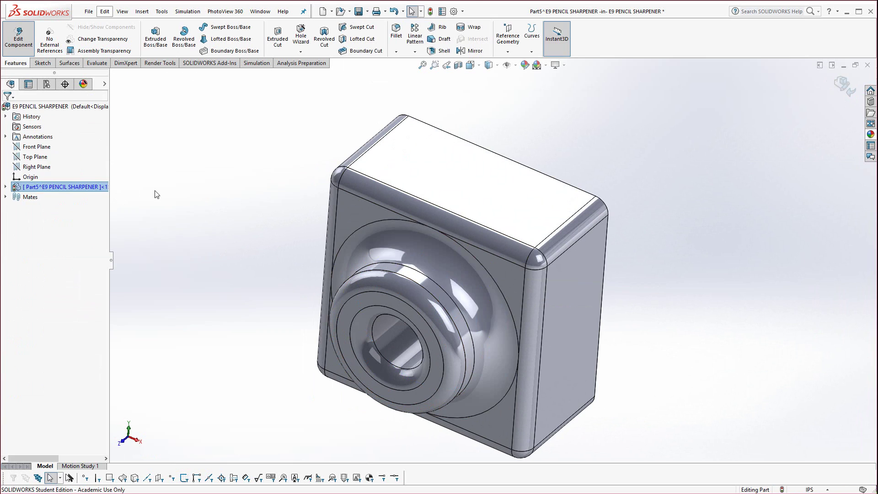
- Apply the blue high gloss plastic appearance to the whole part at part document level
{"action": "right_click", "coordinate": [456, 183]}
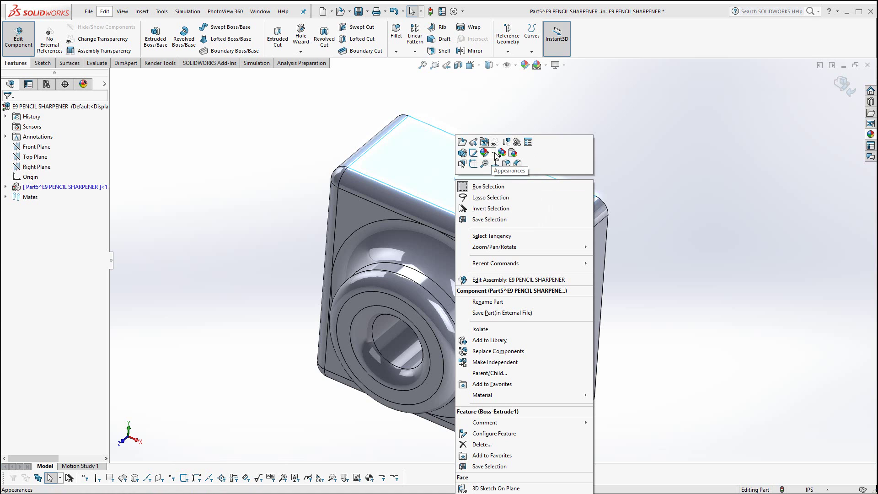
{"action": "mouse_move", "coordinate": [484, 153]}
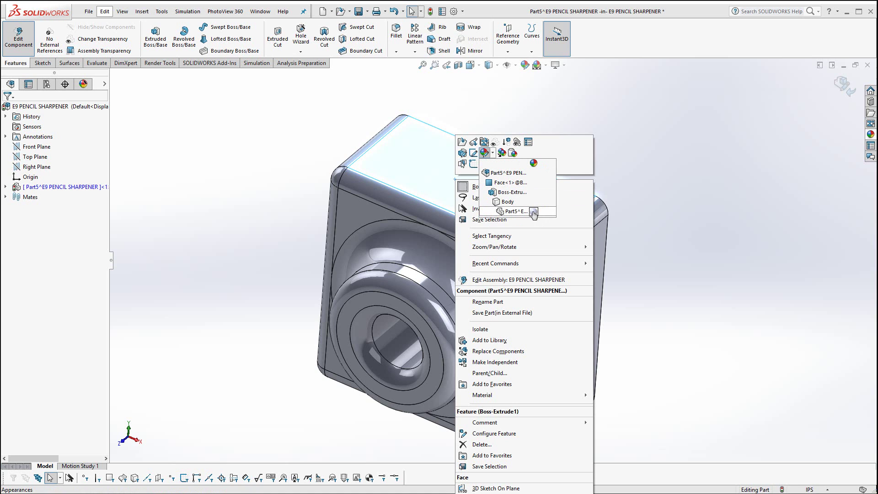
{"action": "left_click", "coordinate": [534, 211]}
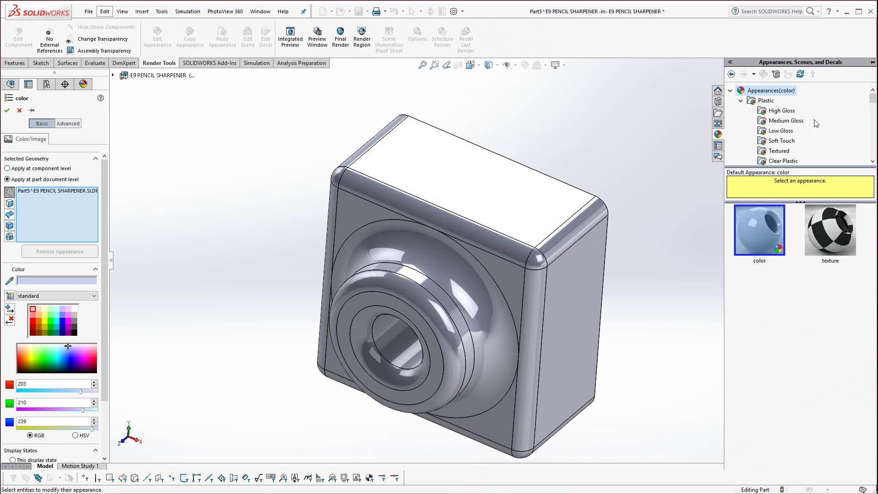
{"action": "left_click", "coordinate": [777, 112]}
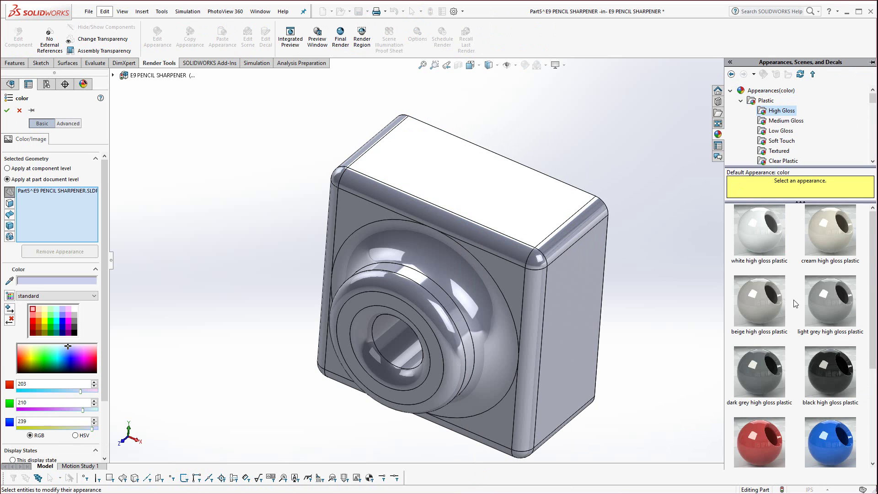
{"action": "left_click", "coordinate": [832, 442]}
{"action": "left_click", "coordinate": [7, 111]}
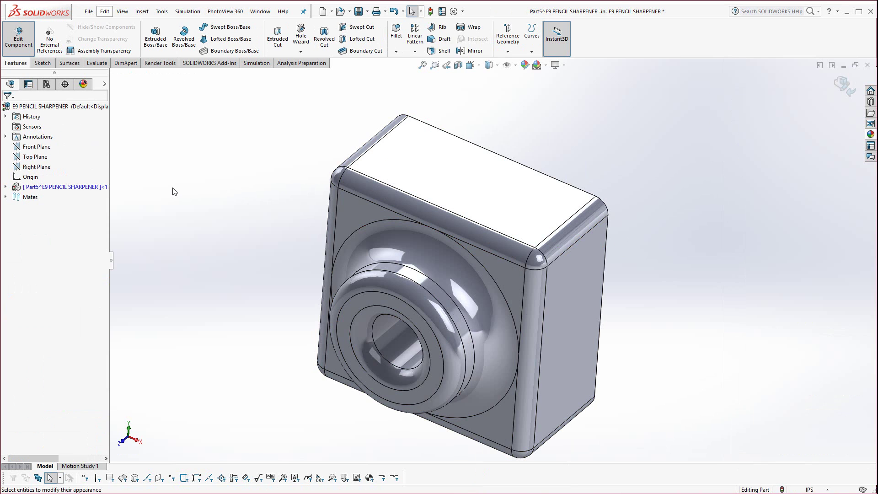
- Shell the part to a 0.1 in wall thickness, removing the flat back face
{"action": "middle_click_drag", "start_coordinate": [461, 248], "coordinate": [411, 207]}
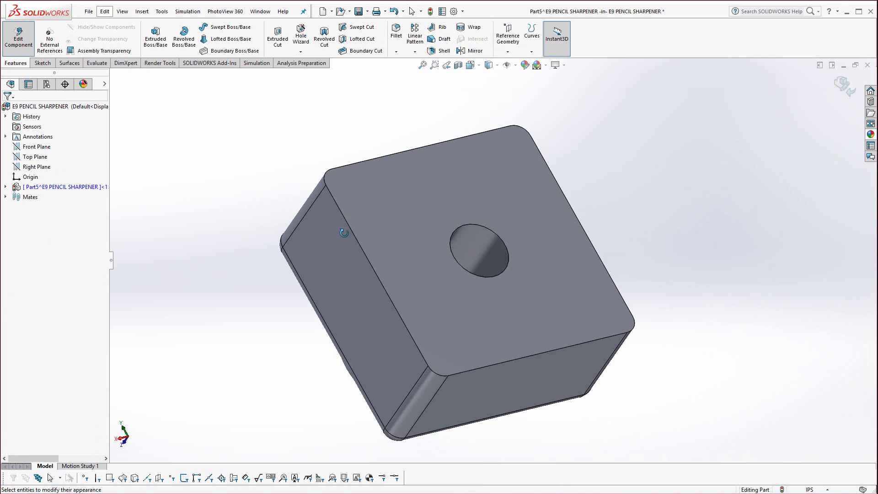
{"action": "left_click", "coordinate": [410, 207]}
{"action": "left_click", "coordinate": [442, 51]}
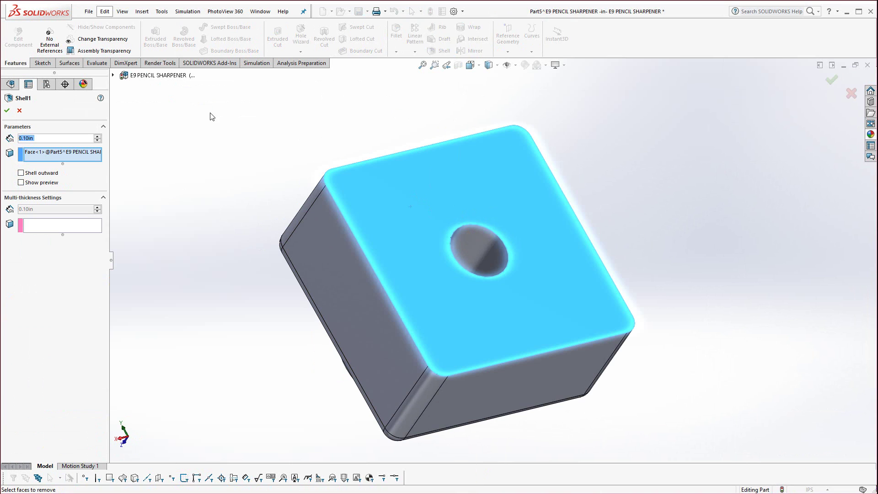
{"action": "key", "text": "Return"}
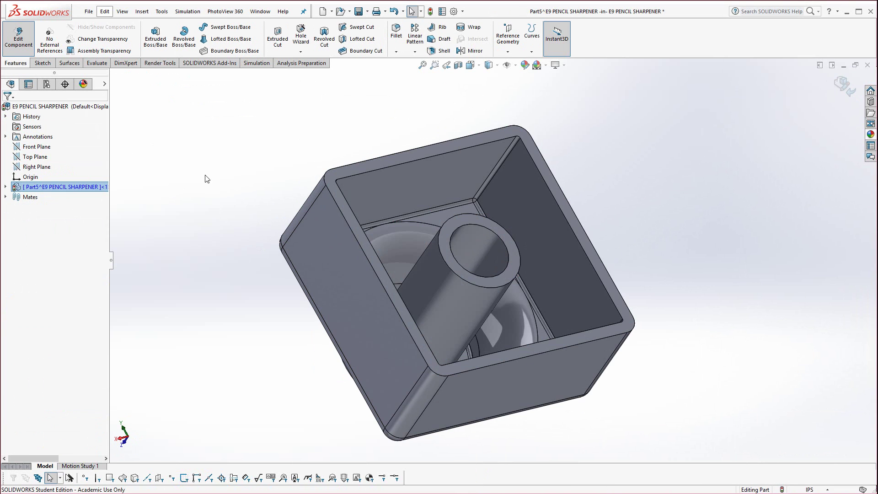
- Start a sketch on the shelled block's back rim and convert the rim's complete inner edge loop into sketch entities
{"action": "middle_click_drag", "start_coordinate": [416, 262], "coordinate": [394, 230]}
{"action": "scroll", "coordinate": [328, 178], "scroll_direction": "down", "scroll_amount": 3}
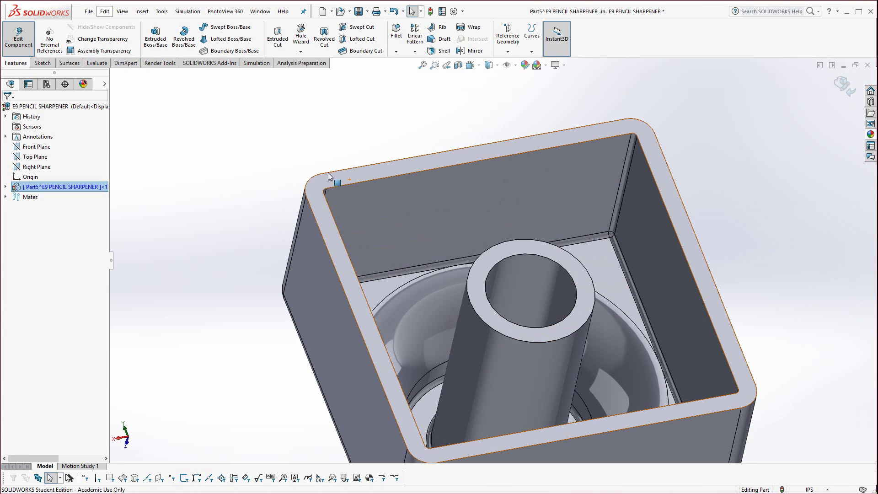
{"action": "left_click", "coordinate": [321, 184]}
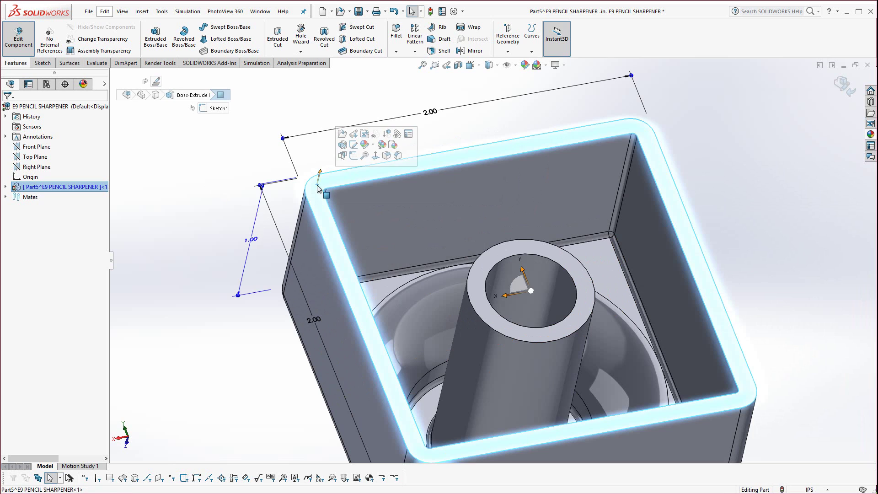
{"action": "left_click", "coordinate": [353, 157]}
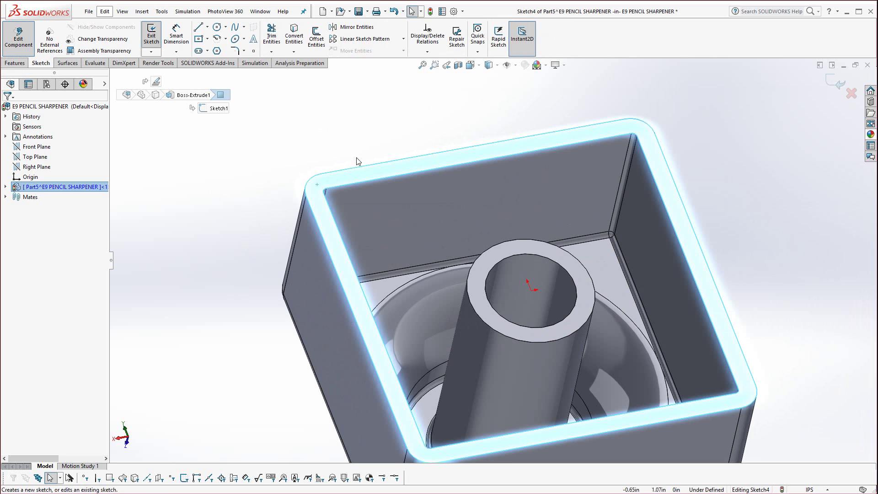
{"action": "right_click", "coordinate": [384, 182]}
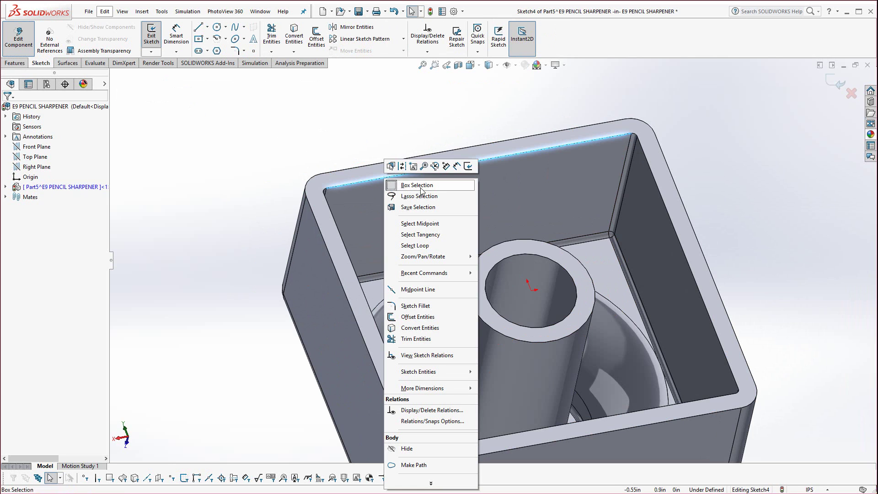
{"action": "left_click", "coordinate": [426, 245]}
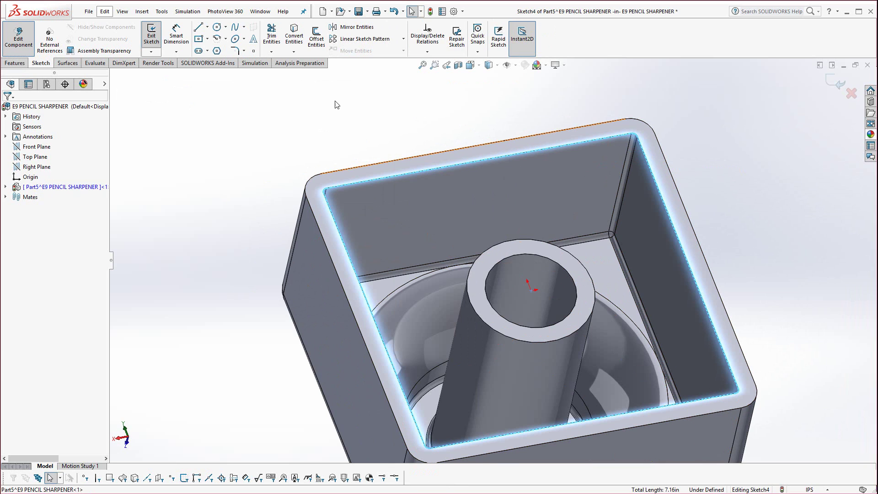
{"action": "left_click", "coordinate": [294, 39]}
- Start a boss extrusion of the converted rim loop with a blind depth of 0.25 in
{"action": "left_click", "coordinate": [15, 63]}
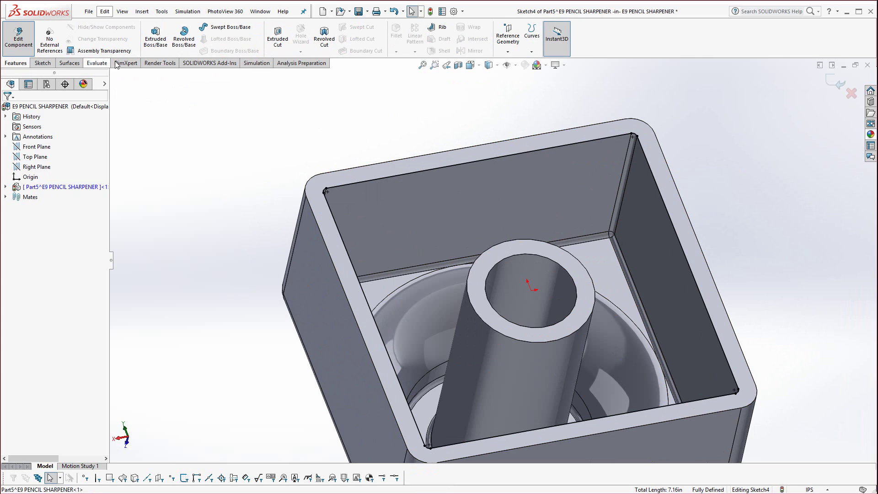
{"action": "left_click", "coordinate": [155, 37]}
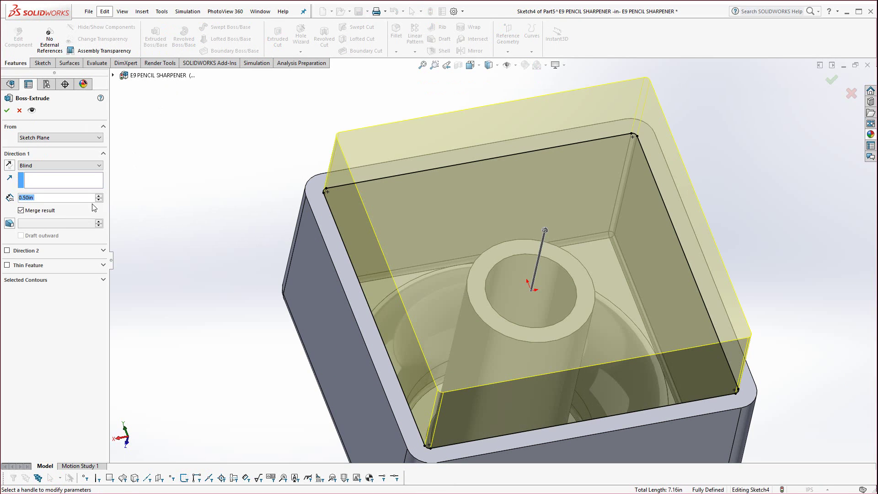
{"action": "type", "text": "0.25"}
{"action": "key", "text": "Return"}
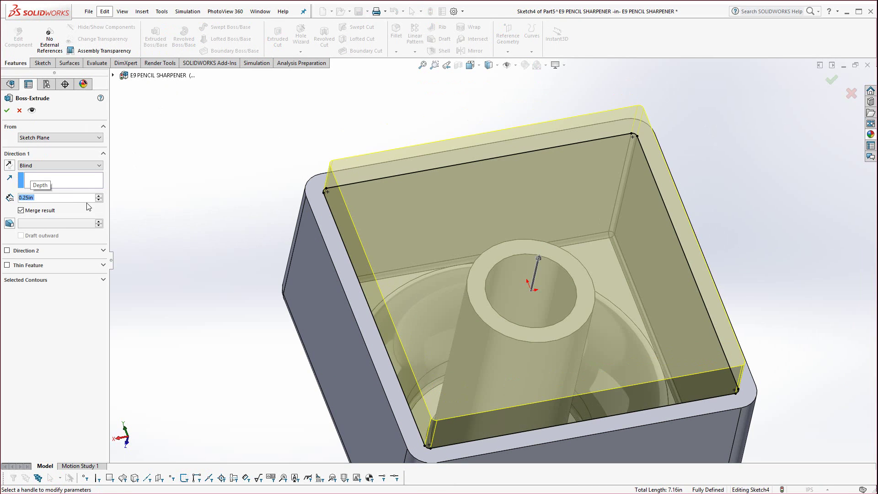
- Make the extrusion a one-direction thin feature 0.05 in thick, offset outward from the loop, and create the lip
{"action": "left_click", "coordinate": [7, 265]}
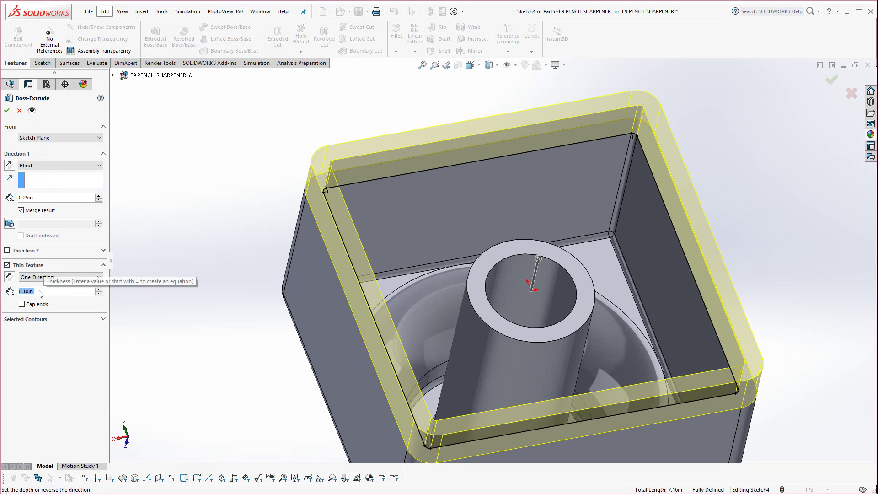
{"action": "type", "text": "0.05"}
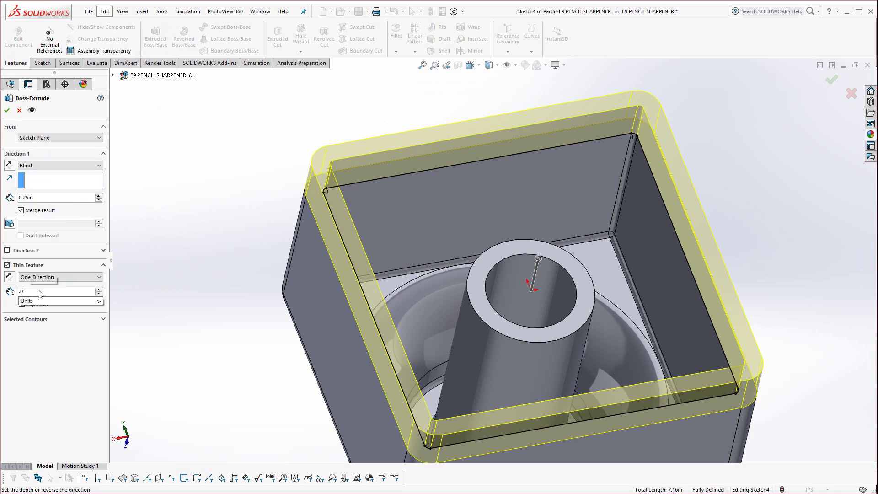
{"action": "key", "text": "Return"}
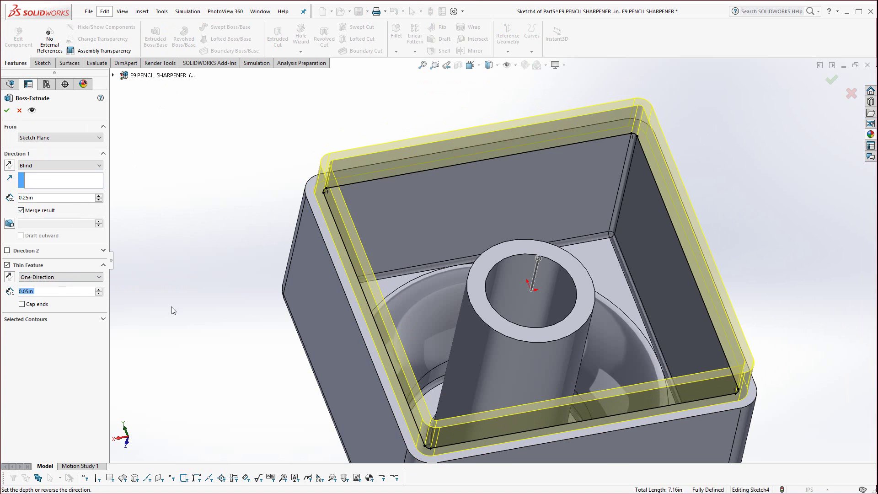
{"action": "middle_click_drag", "start_coordinate": [191, 312], "coordinate": [230, 277]}
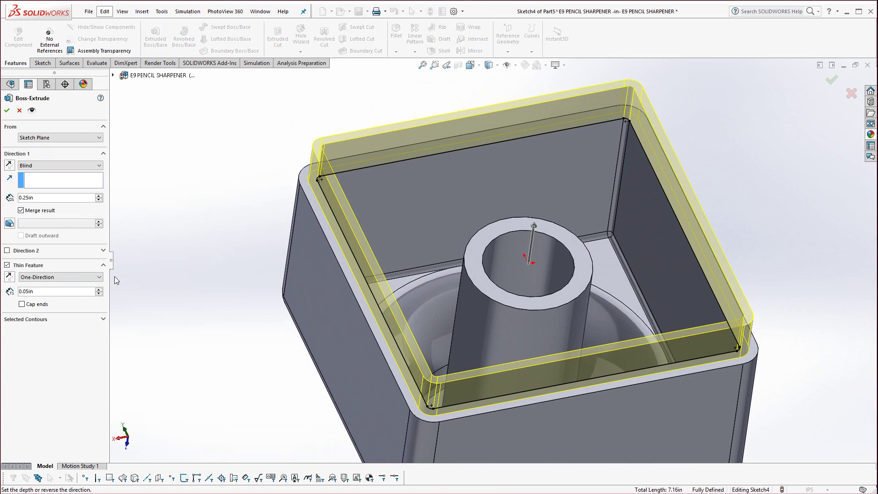
{"action": "left_click", "coordinate": [9, 277]}
{"action": "left_click", "coordinate": [9, 277]}
{"action": "middle_click_drag", "start_coordinate": [261, 235], "coordinate": [419, 178]}
{"action": "middle_click_drag", "start_coordinate": [347, 200], "coordinate": [366, 208]}
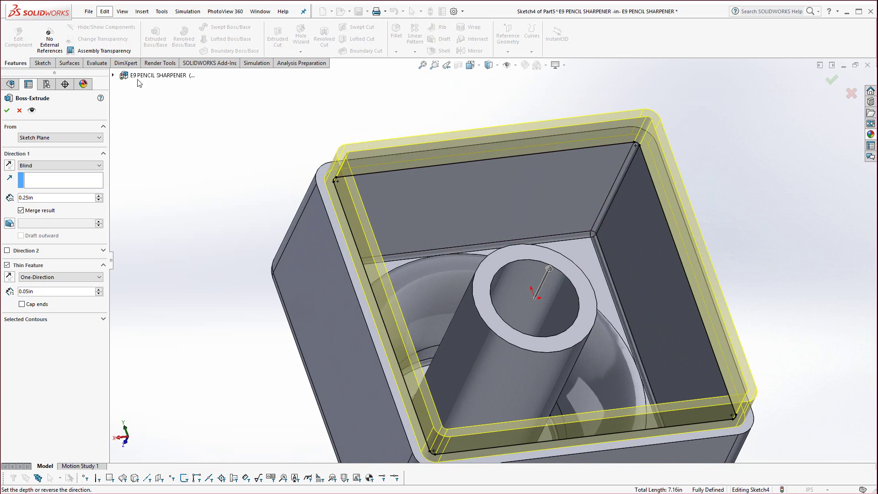
{"action": "left_click", "coordinate": [7, 110]}
{"action": "left_click", "coordinate": [192, 163]}
{"action": "key", "text": "f"}
{"action": "mouse_move", "coordinate": [307, 215]}
{"action": "middle_mouse_down"}
{"action": "mouse_move", "coordinate": [359, 247]}
{"action": "mouse_move", "coordinate": [300, 220]}
{"action": "mouse_move", "coordinate": [345, 215]}
{"action": "mouse_move", "coordinate": [488, 261]}
{"action": "mouse_move", "coordinate": [347, 192]}
{"action": "middle_mouse_up"}
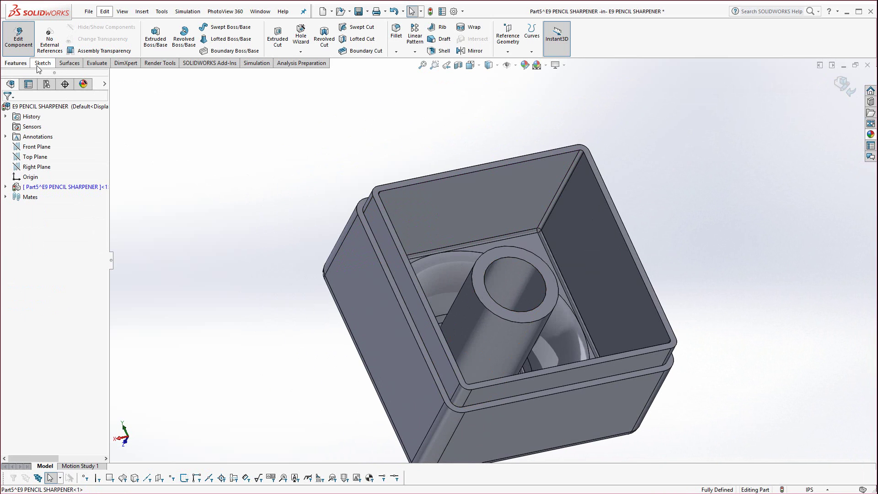
- Finish editing the front part and insert a new part positioned on the ledge face around the lip
{"action": "left_click", "coordinate": [19, 41]}
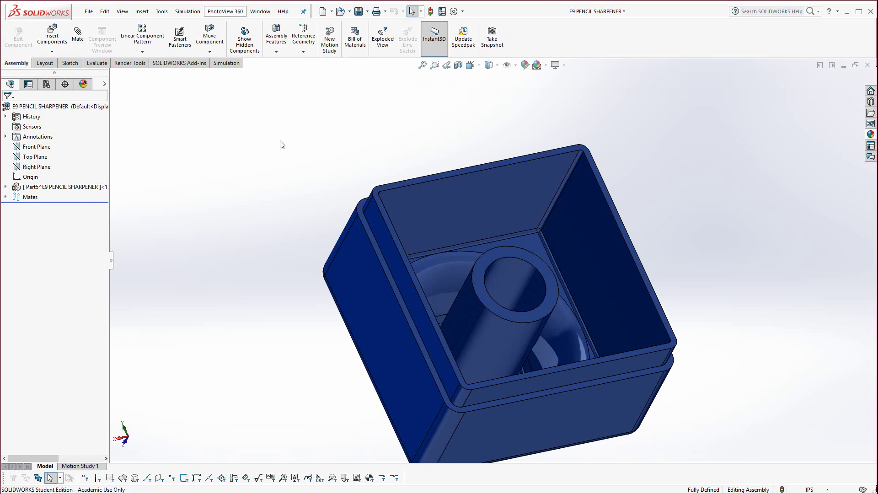
{"action": "mouse_move", "coordinate": [288, 160]}
{"action": "middle_mouse_down"}
{"action": "mouse_move", "coordinate": [337, 186]}
{"action": "mouse_move", "coordinate": [400, 193]}
{"action": "mouse_move", "coordinate": [293, 176]}
{"action": "middle_mouse_up"}
{"action": "left_click", "coordinate": [52, 52]}
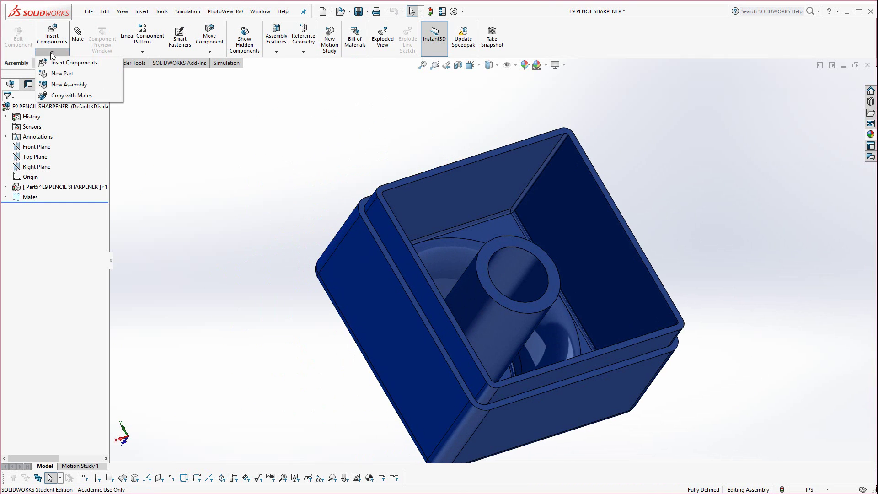
{"action": "left_click", "coordinate": [59, 73]}
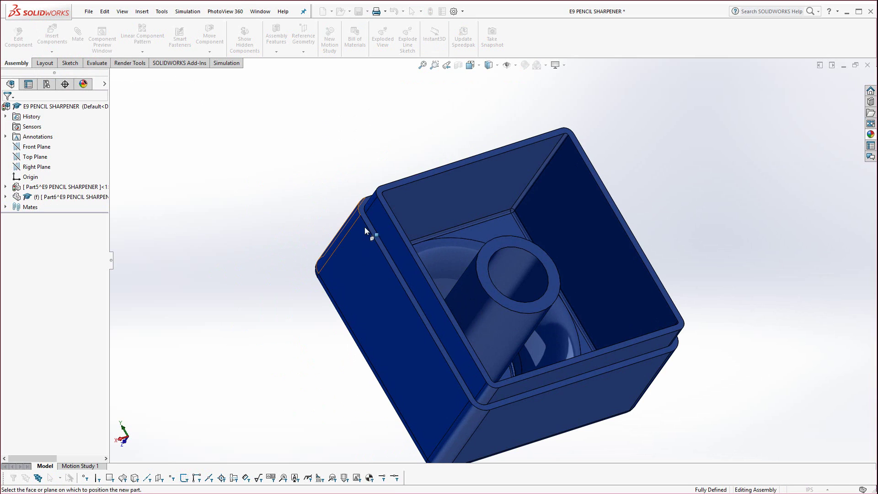
{"action": "scroll", "coordinate": [366, 225], "scroll_direction": "down", "scroll_amount": 6}
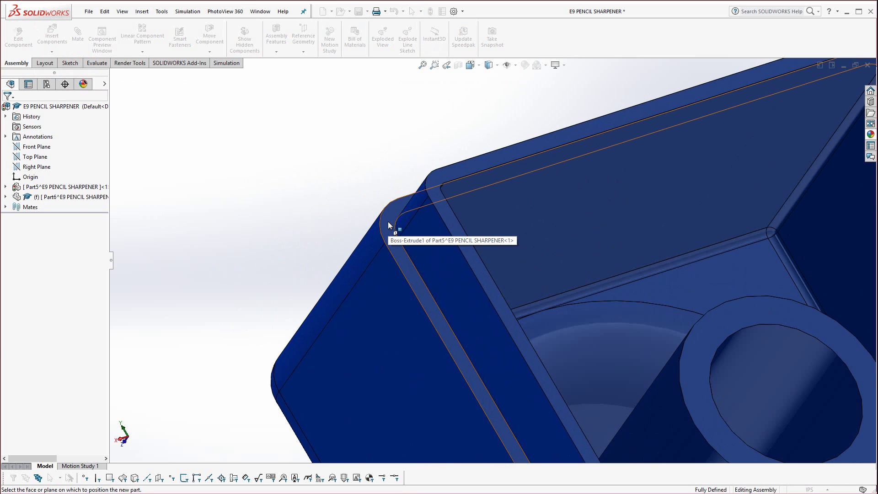
{"action": "left_click", "coordinate": [389, 222]}
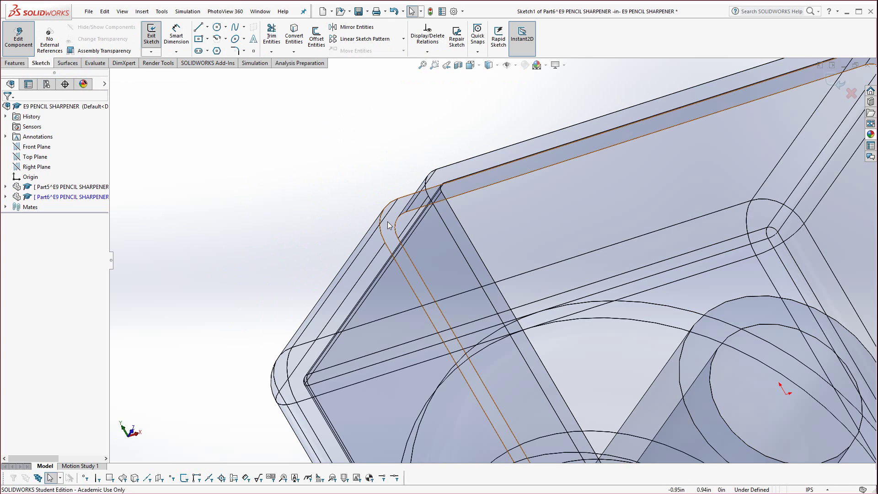
{"action": "left_click", "coordinate": [104, 52]}
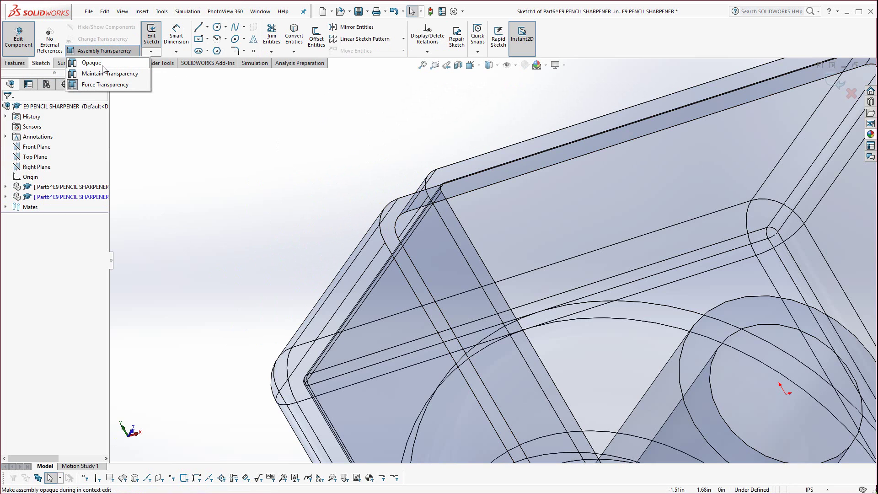
{"action": "left_click", "coordinate": [118, 48]}
{"action": "left_click", "coordinate": [118, 48]}
{"action": "left_click", "coordinate": [201, 111]}
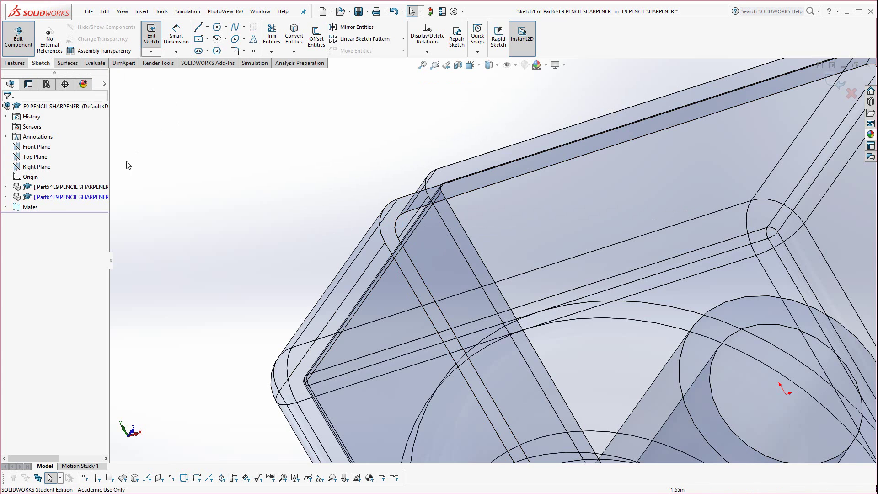
- Convert the ledge face's outline into sketch entities and extrude it 1 in away from the front part
{"action": "left_click", "coordinate": [400, 223]}
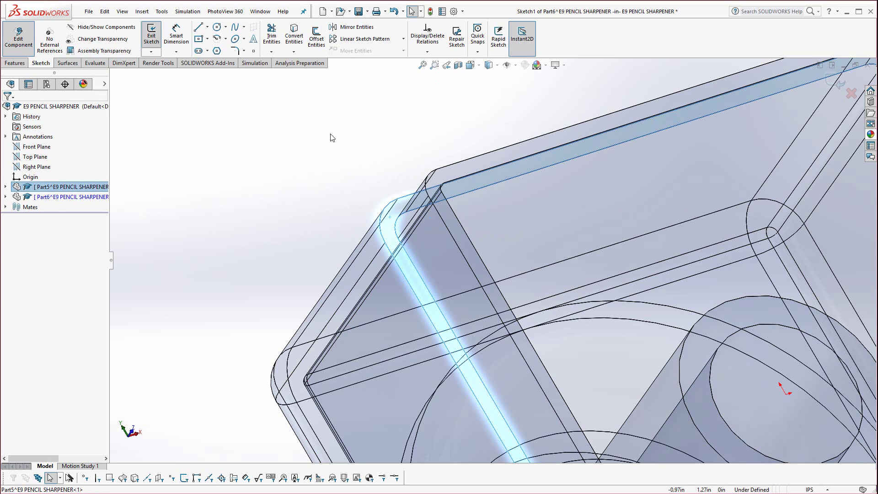
{"action": "left_click", "coordinate": [294, 37]}
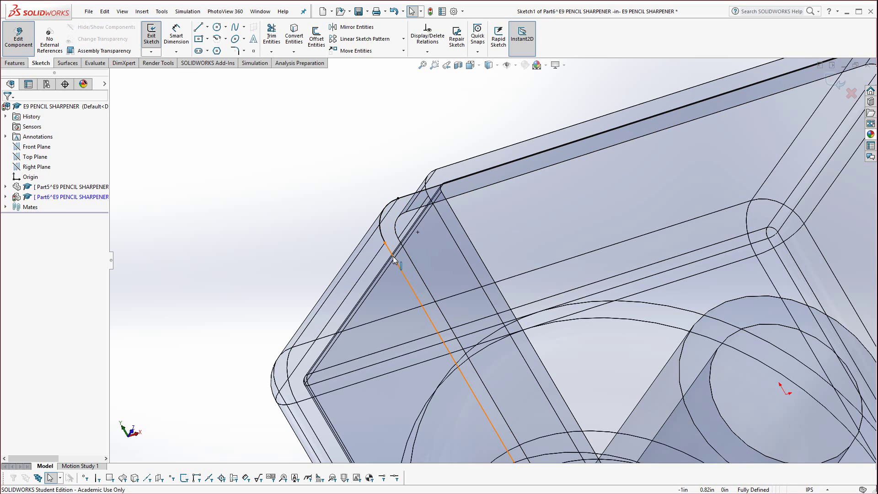
{"action": "left_click", "coordinate": [16, 63]}
{"action": "left_click", "coordinate": [156, 35]}
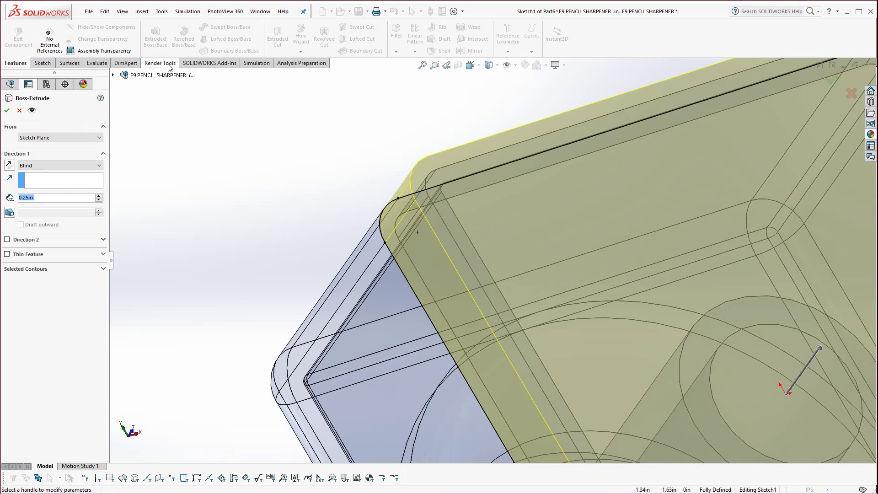
{"action": "type", "text": "1"}
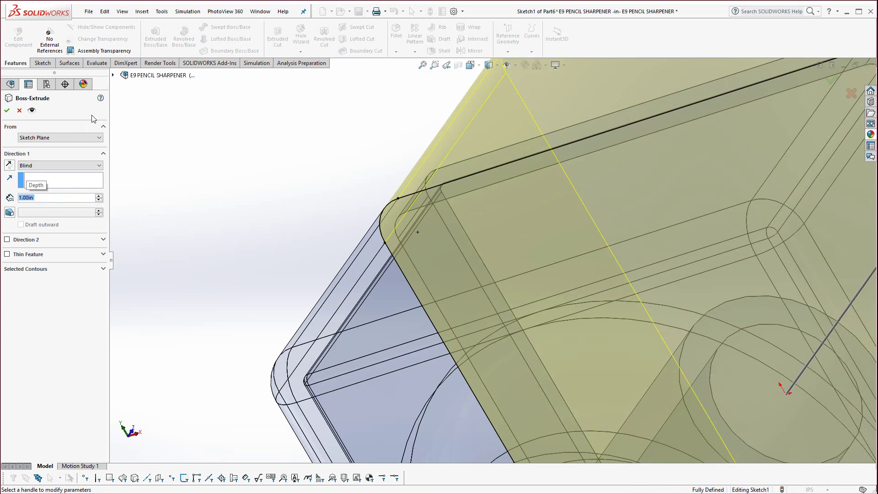
{"action": "left_click", "coordinate": [7, 110]}
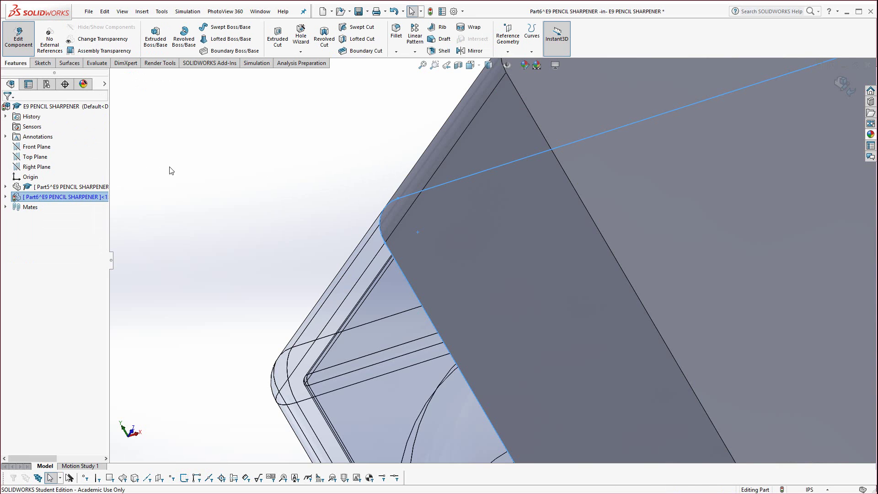
- Add a 0.5 in dome to the new block's flat outer end face with the continuous dome option off
{"action": "mouse_move", "coordinate": [182, 170]}
{"action": "middle_mouse_down"}
{"action": "mouse_move", "coordinate": [400, 255]}
{"action": "mouse_move", "coordinate": [376, 241]}
{"action": "middle_mouse_up"}
{"action": "scroll", "coordinate": [410, 266], "scroll_direction": "up", "scroll_amount": 3}
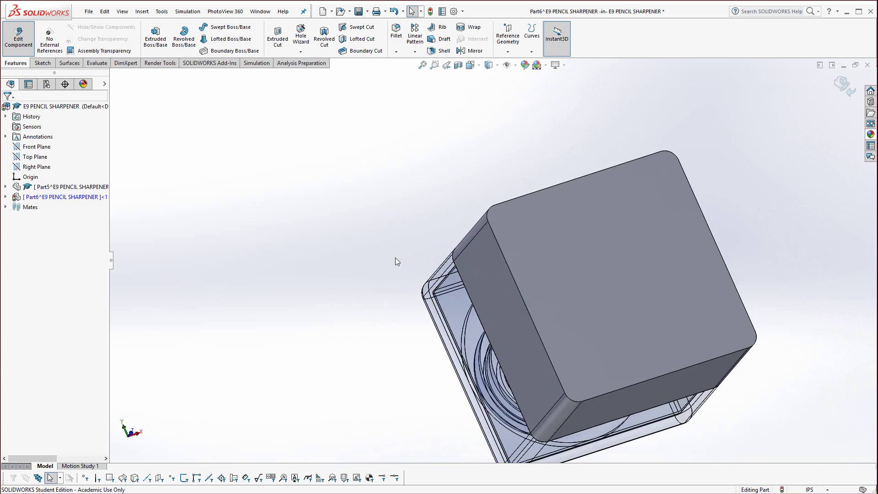
{"action": "scroll", "coordinate": [538, 256], "scroll_direction": "down", "scroll_amount": 3}
{"action": "left_click", "coordinate": [554, 251]}
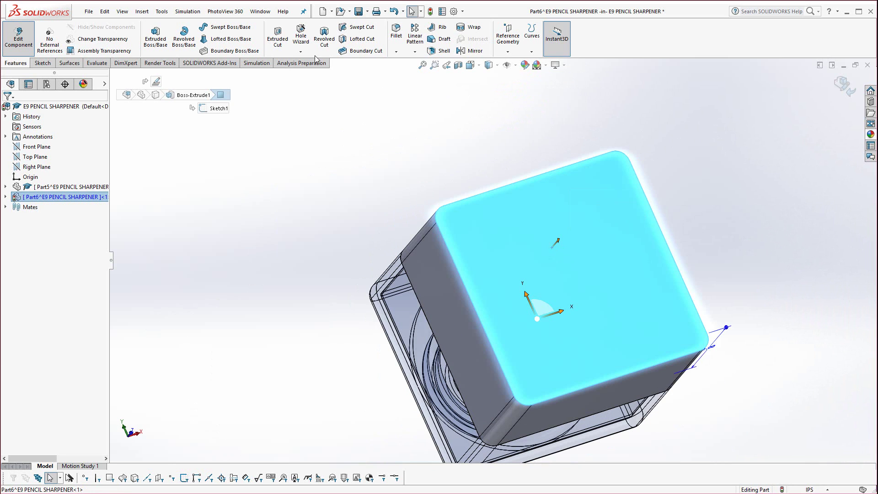
{"action": "left_click", "coordinate": [144, 11]}
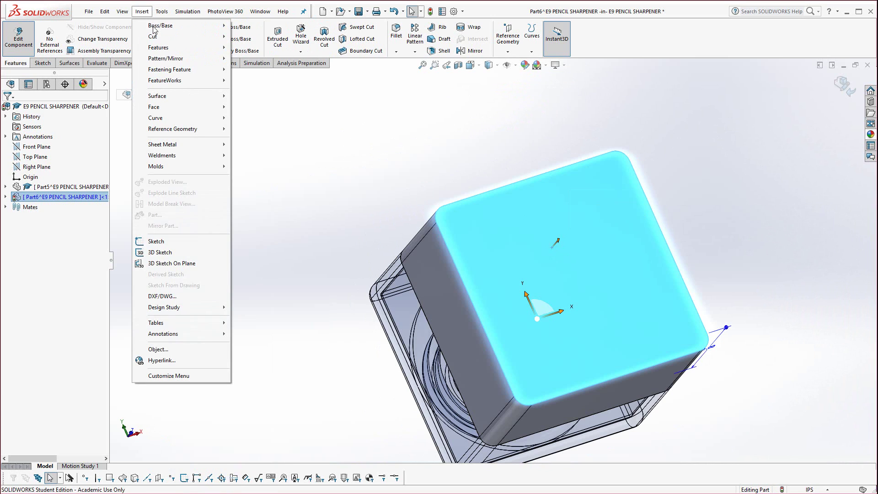
{"action": "mouse_move", "coordinate": [173, 50]}
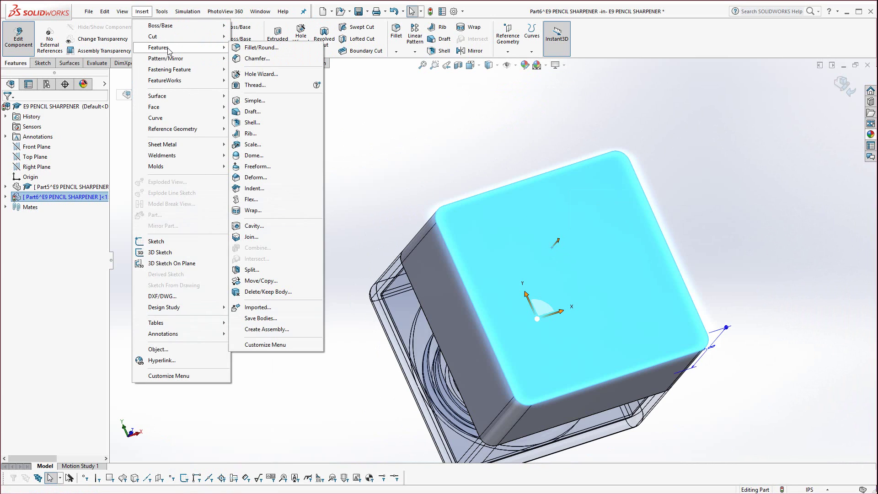
{"action": "left_click", "coordinate": [253, 155]}
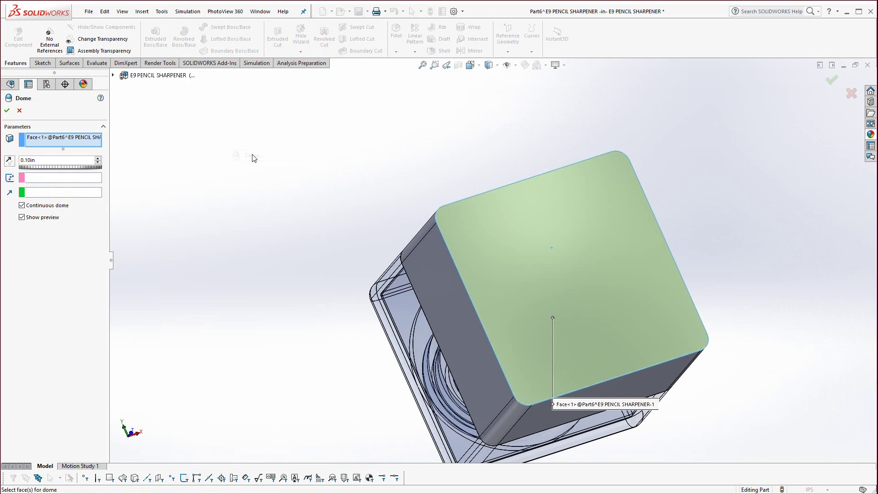
{"action": "double_click", "coordinate": [54, 162]}
{"action": "type", "text": ".5"}
{"action": "left_click", "coordinate": [22, 205]}
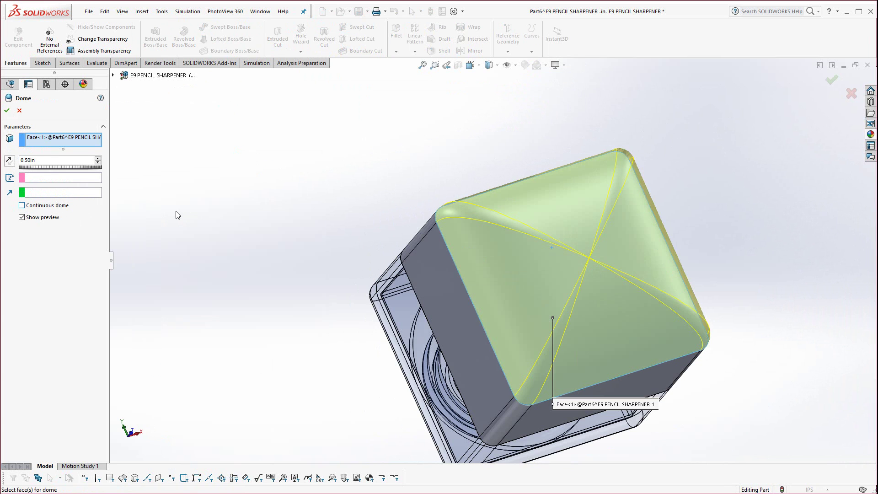
{"action": "middle_click_drag", "start_coordinate": [177, 215], "coordinate": [232, 188]}
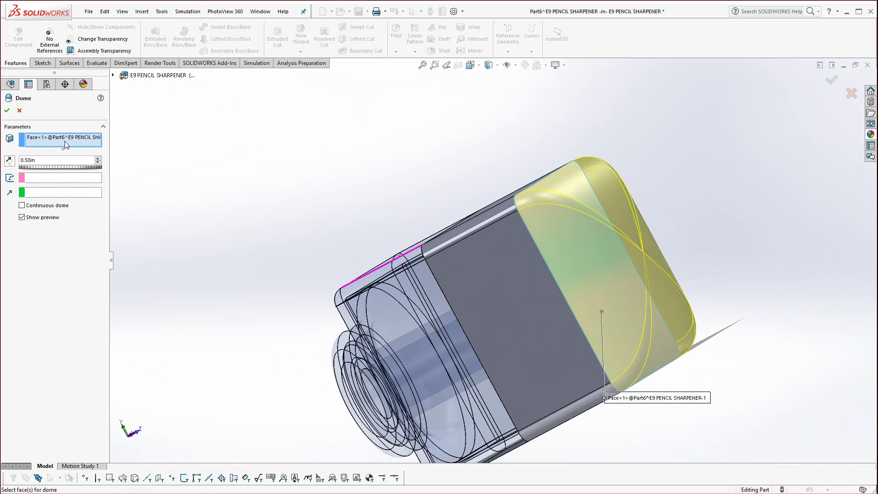
{"action": "left_click", "coordinate": [7, 110]}
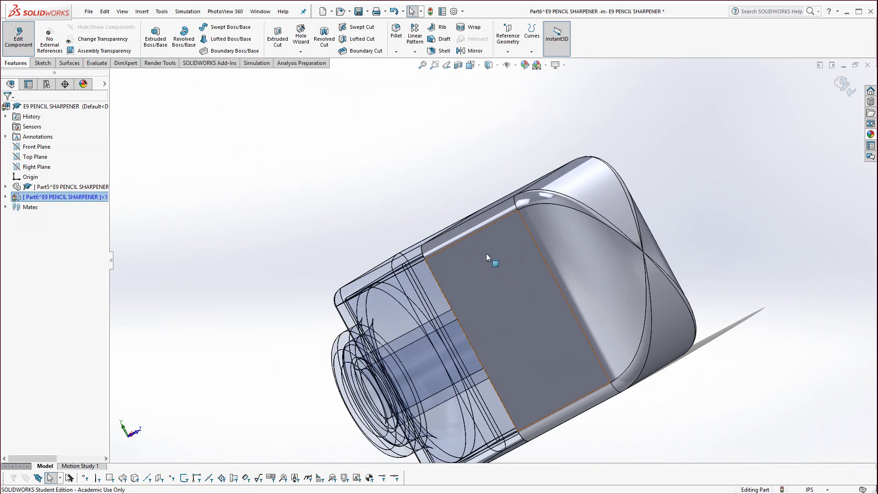
- Shell the domed part to a 0.05 in wall thickness, removing the flat face that meets the front part
{"action": "middle_click_drag", "start_coordinate": [374, 245], "coordinate": [438, 262]}
{"action": "left_click", "coordinate": [526, 266]}
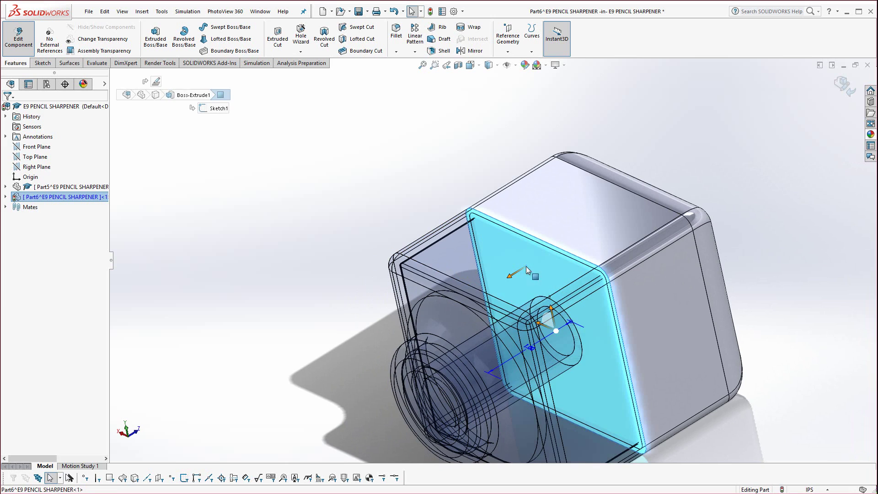
{"action": "left_click", "coordinate": [441, 47]}
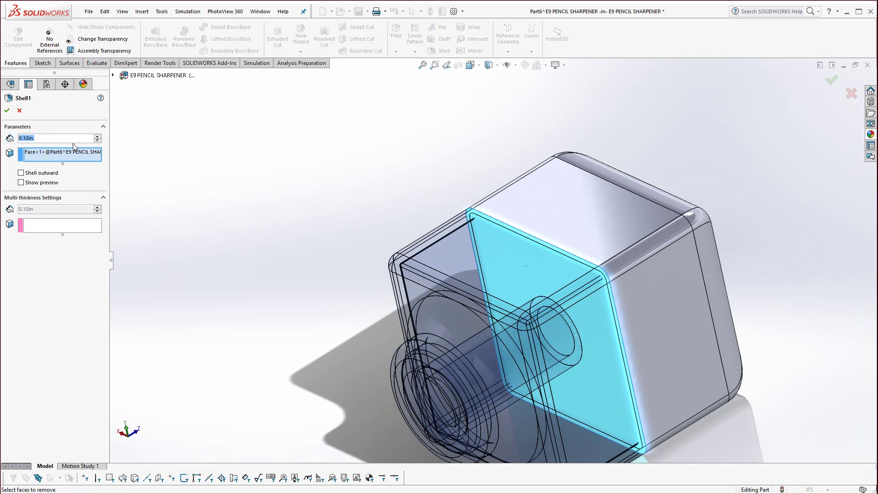
{"action": "type", "text": ".05"}
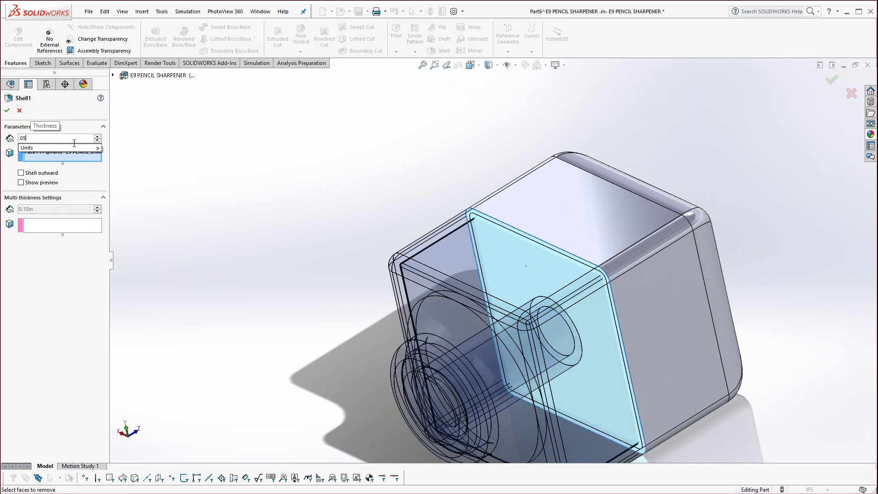
{"action": "left_click", "coordinate": [7, 110]}
{"action": "left_click", "coordinate": [215, 170]}
{"action": "key", "text": "ctrl+7"}
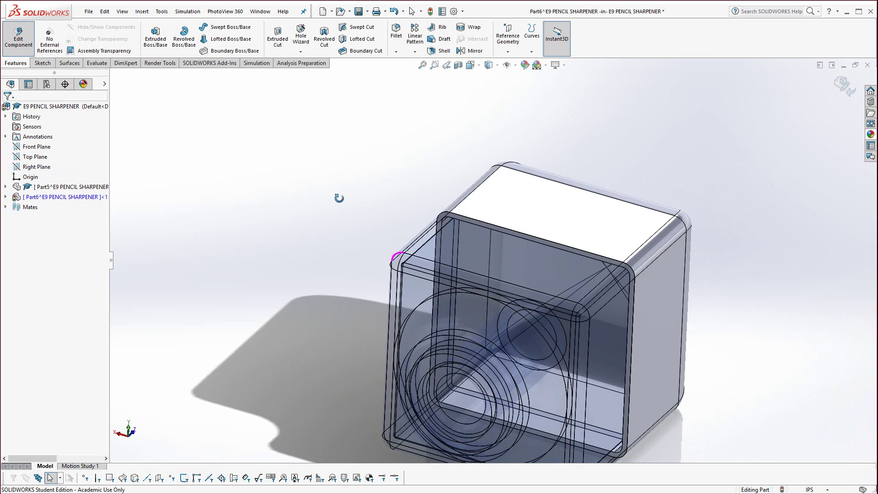
- Start a sketch on the back part's own Right Plane and set the display style to wireframe
{"action": "middle_click_drag", "start_coordinate": [352, 228], "coordinate": [536, 270]}
{"action": "scroll", "coordinate": [513, 258], "scroll_direction": "down", "scroll_amount": 5}
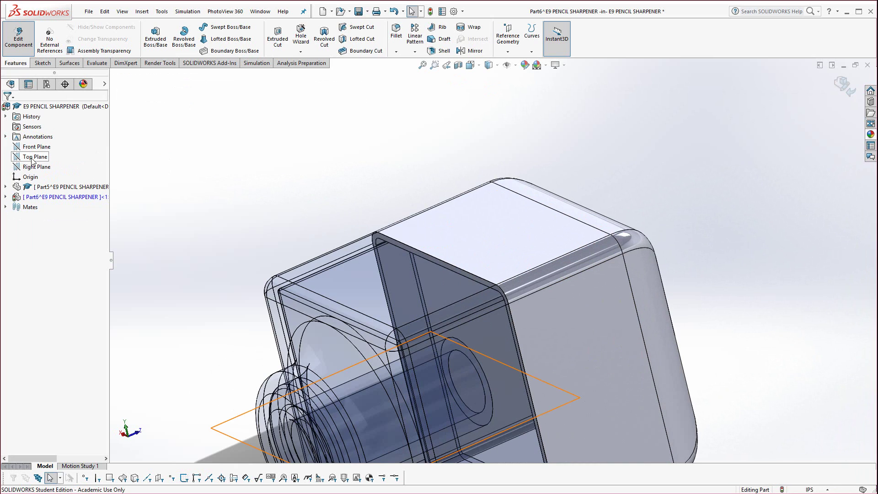
{"action": "left_click", "coordinate": [5, 197]}
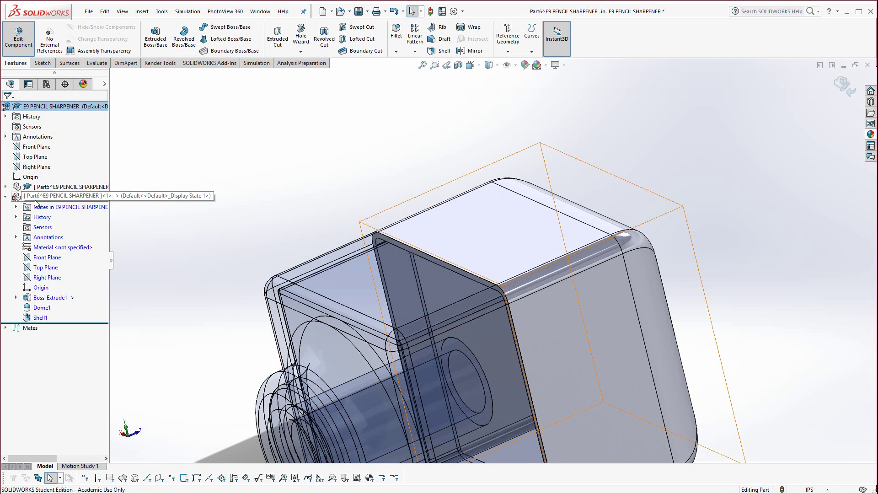
{"action": "left_click", "coordinate": [47, 278]}
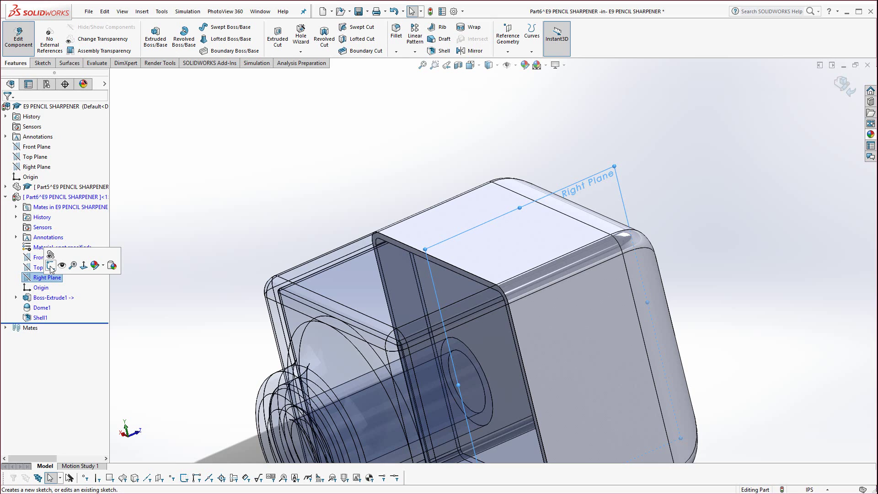
{"action": "left_click", "coordinate": [50, 266]}
{"action": "key", "text": "space"}
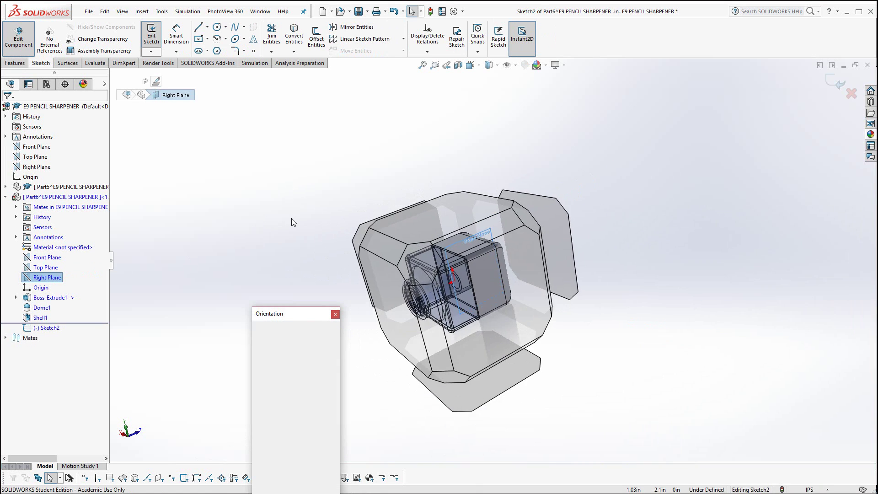
{"action": "key", "text": "Escape"}
{"action": "key", "text": "space"}
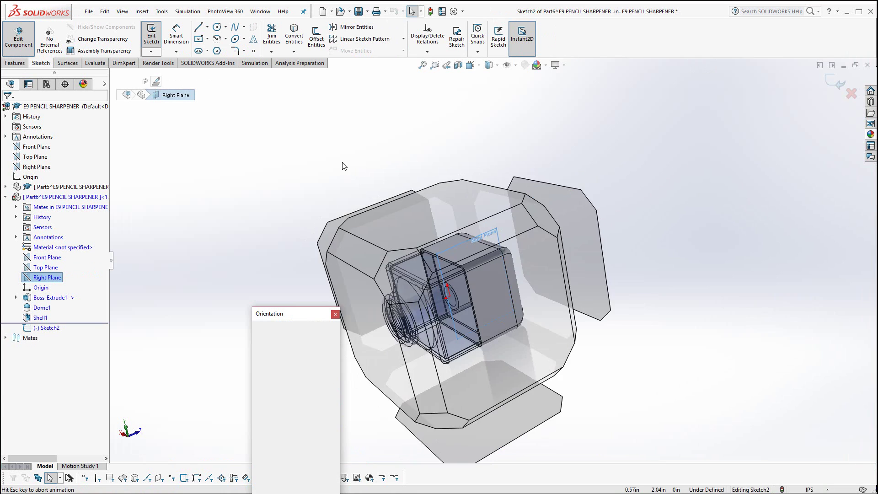
{"action": "left_click", "coordinate": [492, 293]}
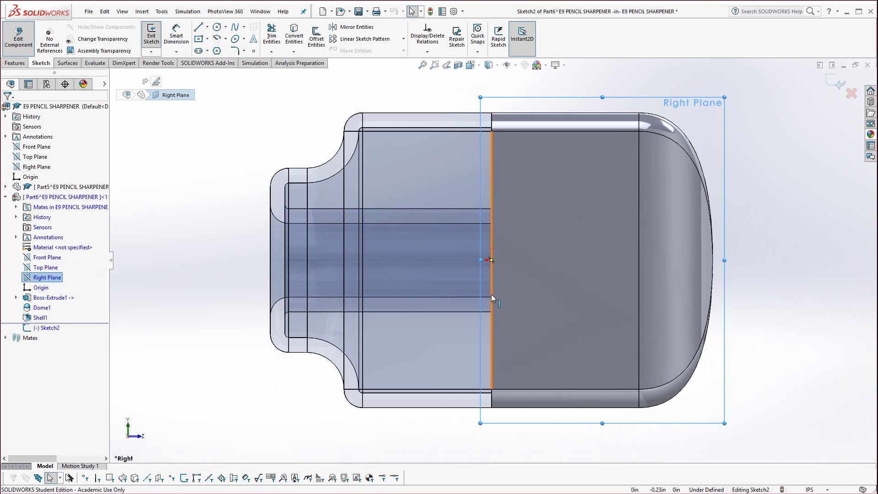
{"action": "left_click", "coordinate": [497, 66]}
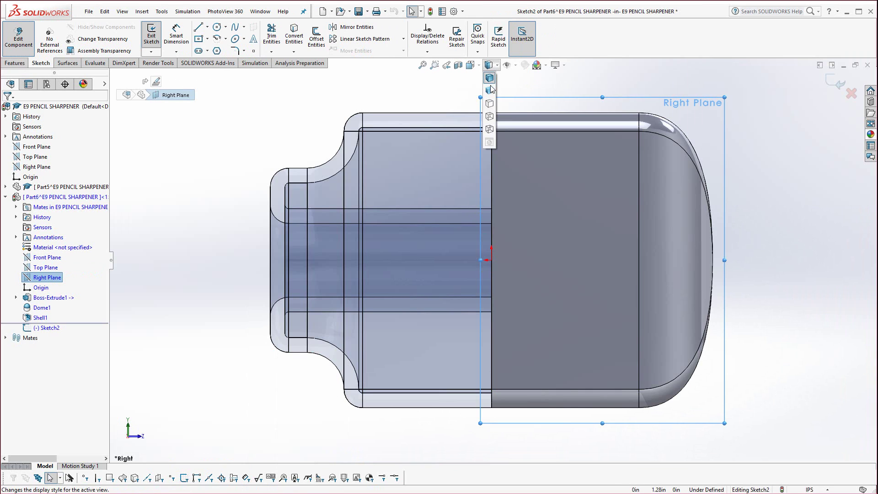
{"action": "left_click", "coordinate": [490, 129]}
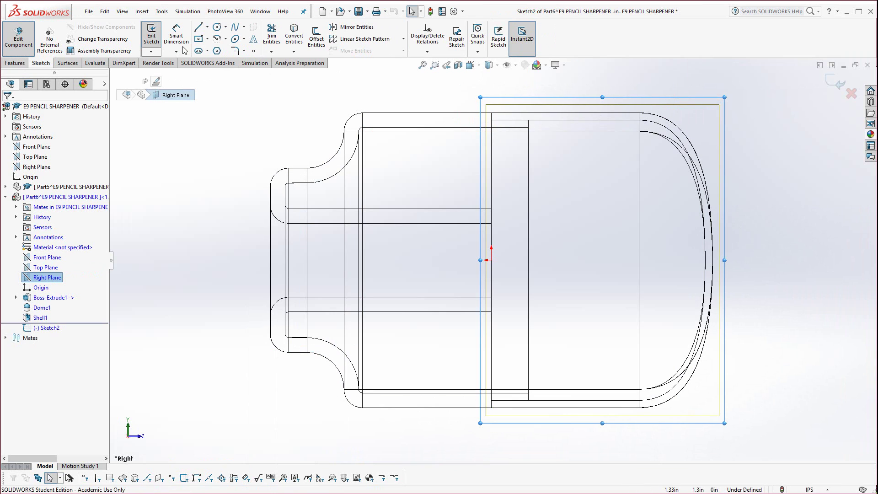
- Draw a horizontal construction centerline from the origin into the back part, ending before the dome
{"action": "left_click", "coordinate": [207, 26]}
{"action": "left_click", "coordinate": [211, 53]}
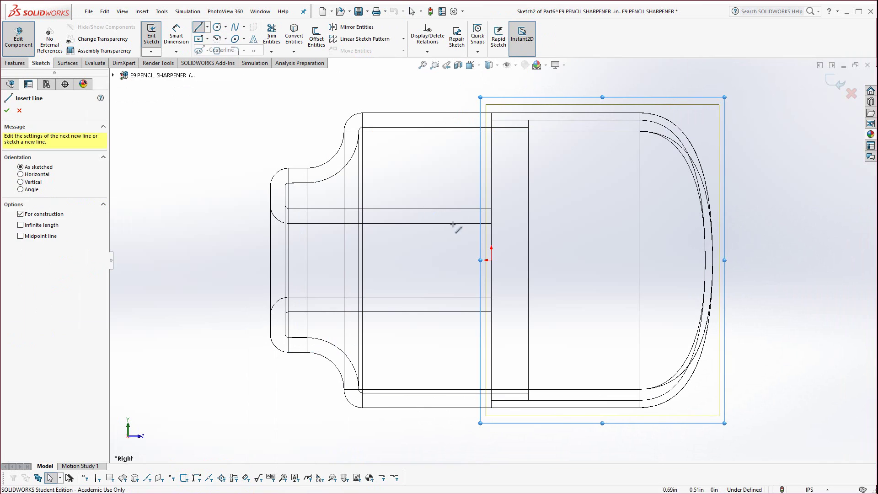
{"action": "left_click", "coordinate": [491, 260]}
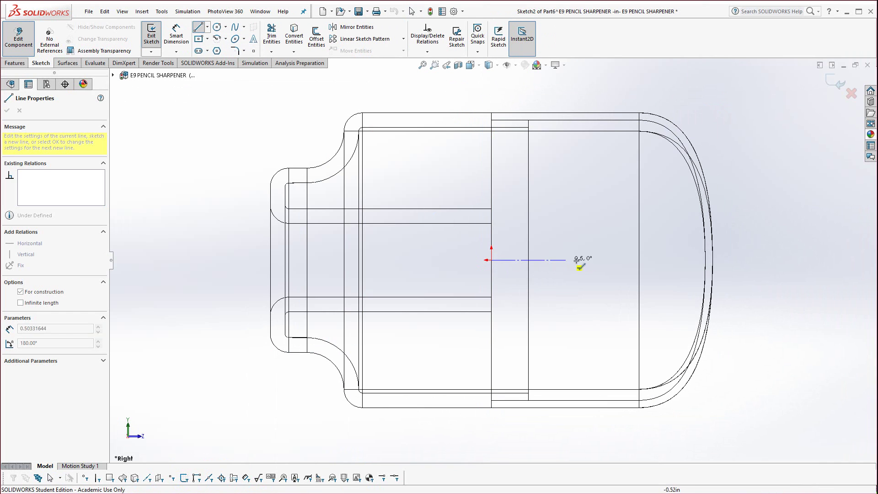
{"action": "left_click", "coordinate": [604, 260]}
{"action": "key", "text": "Escape"}
{"action": "key", "text": "Escape"}
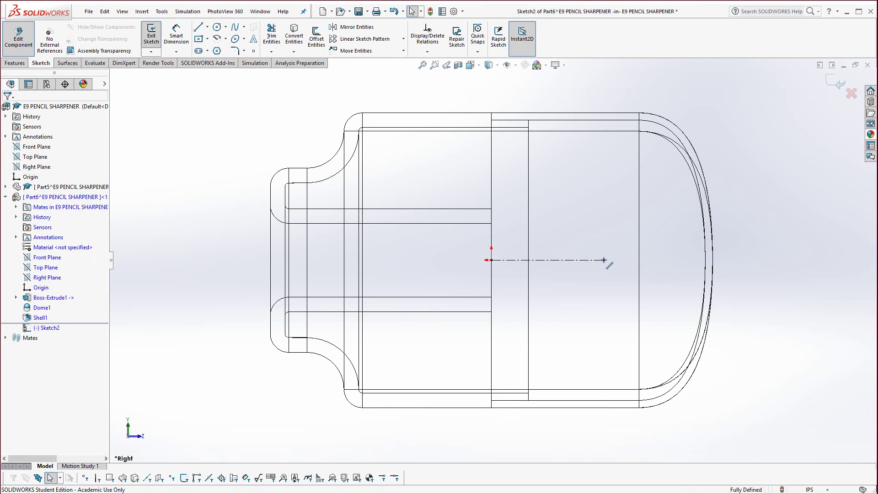
- Sketch a circle centred on the back part's upper inner wall line near the open end and set its diameter to 0.05 in
{"action": "left_click", "coordinate": [218, 28]}
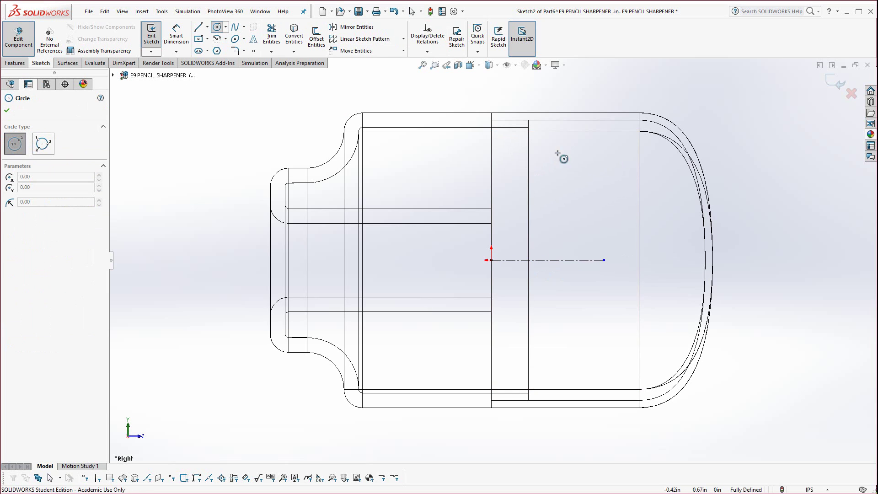
{"action": "left_click", "coordinate": [509, 120]}
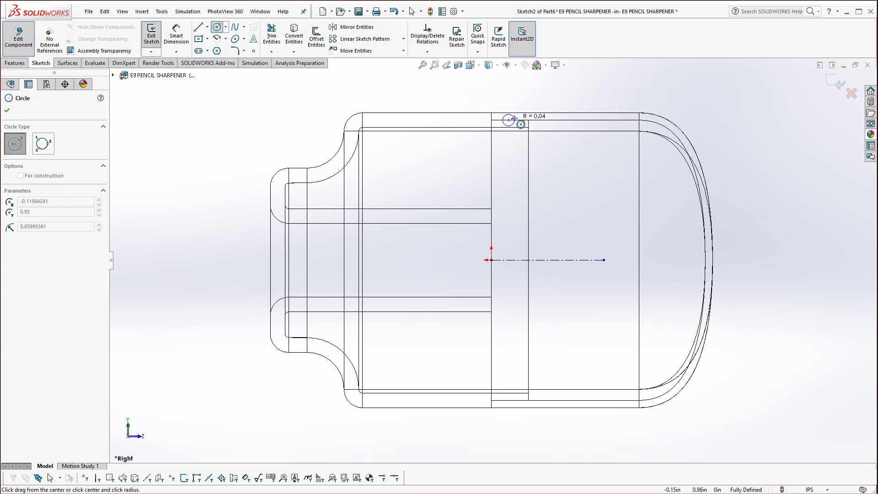
{"action": "left_click", "coordinate": [514, 119]}
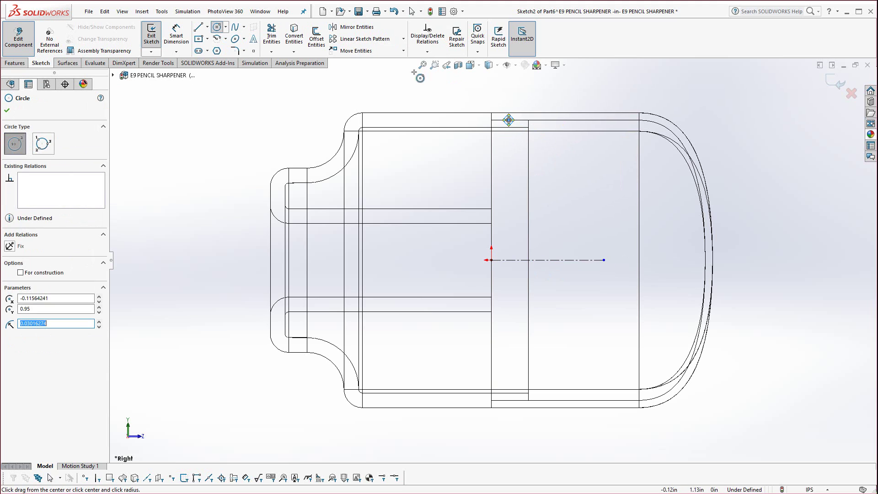
{"action": "key", "text": "d"}
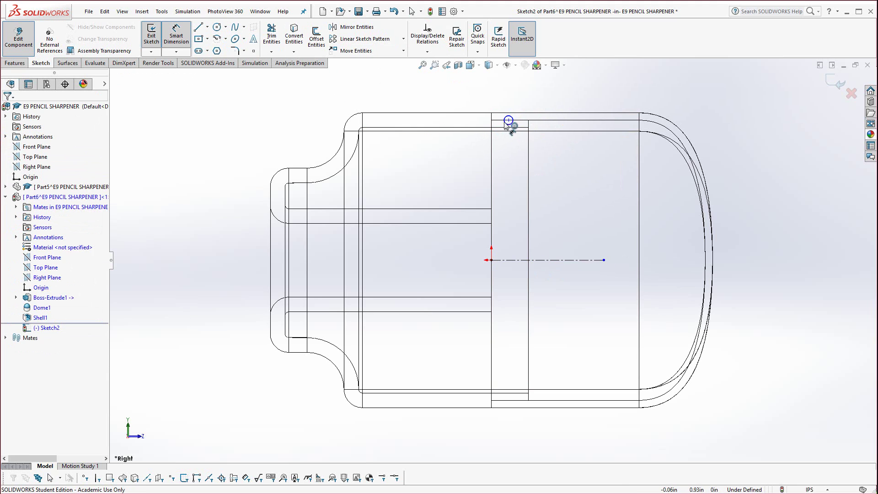
{"action": "left_click", "coordinate": [510, 117]}
{"action": "left_click", "coordinate": [544, 96]}
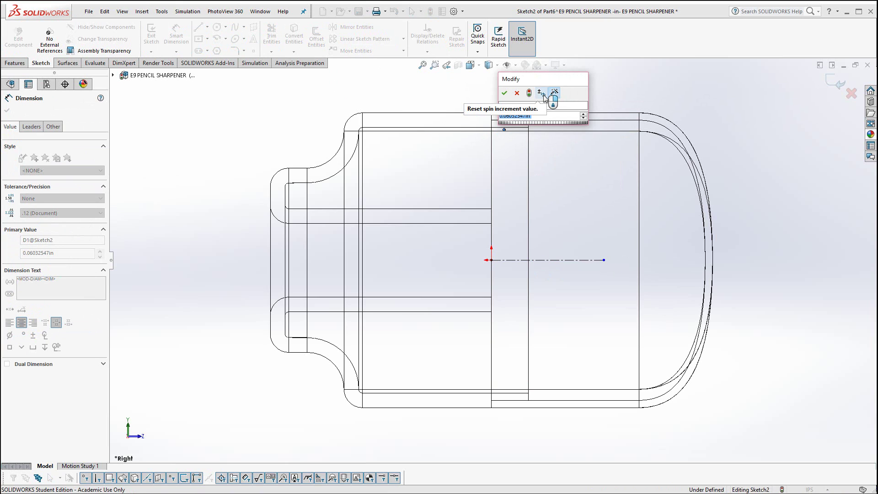
{"action": "type", "text": "0.05"}
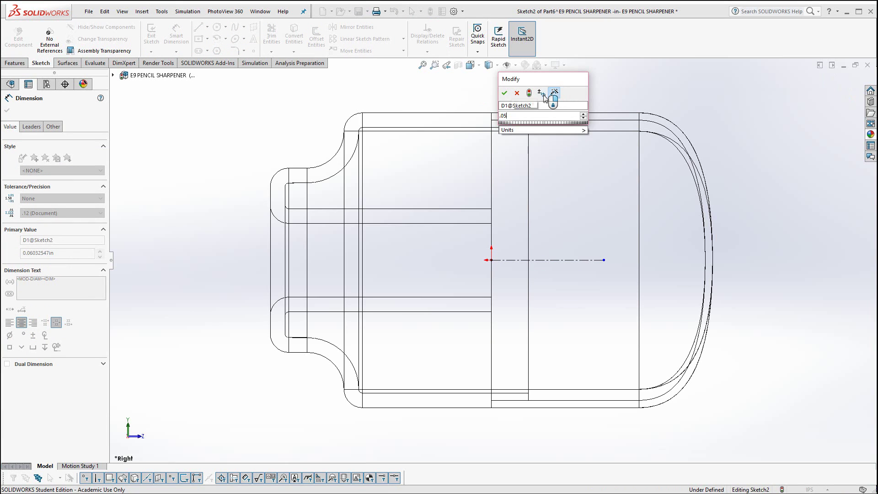
{"action": "key", "text": "Return"}
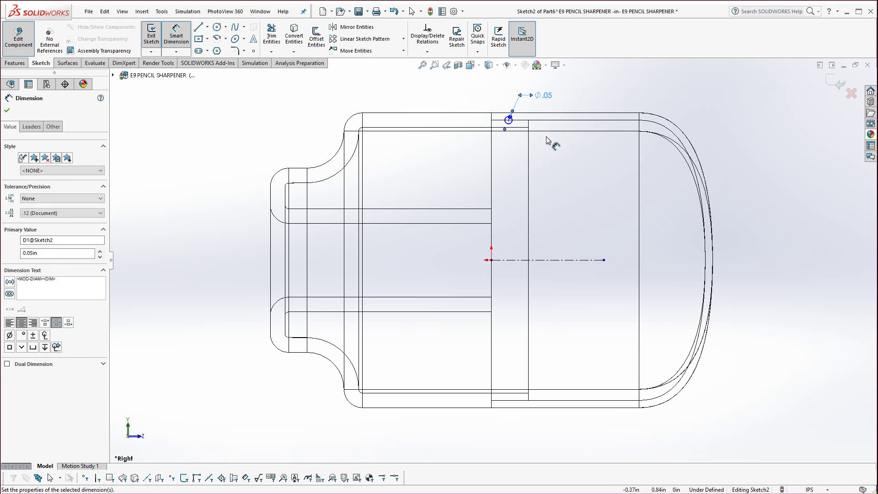
- Dimension the circle's centre 0.125 in from the vertical edge where the two parts meet
{"action": "left_click", "coordinate": [509, 121]}
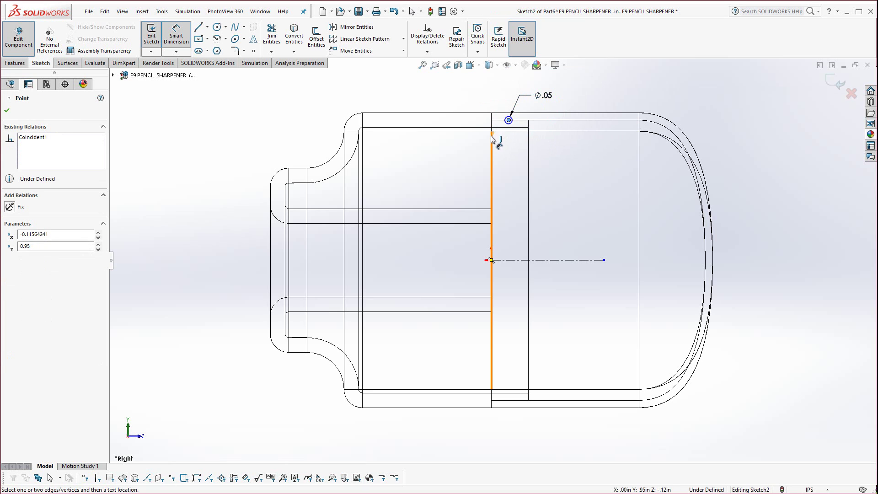
{"action": "left_click", "coordinate": [492, 138]}
{"action": "left_click", "coordinate": [500, 94]}
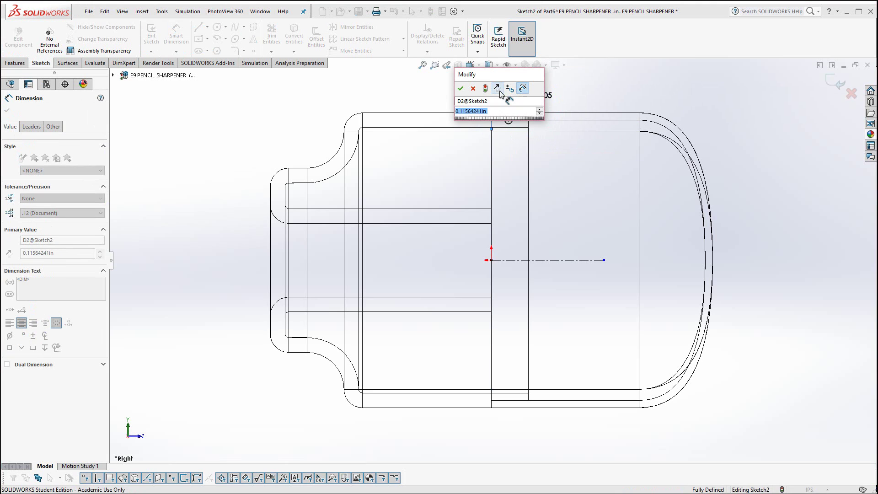
{"action": "type", "text": ".125"}
{"action": "key", "text": "Return"}
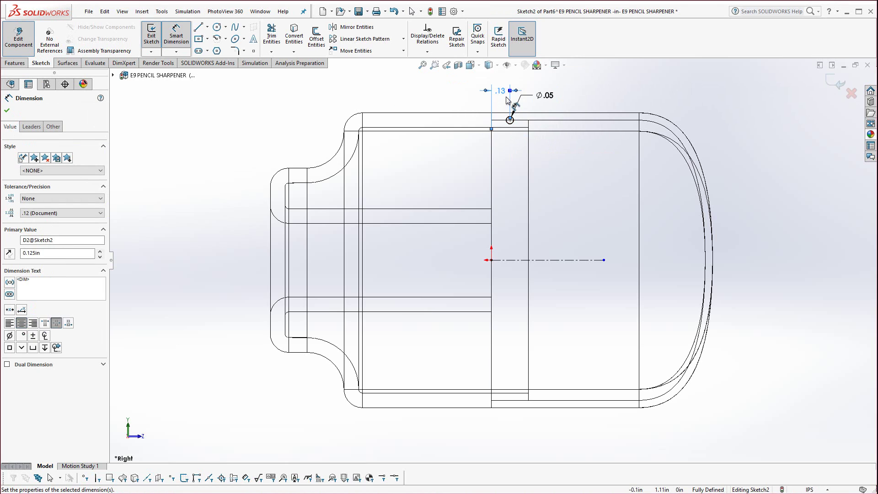
- Set the document's basic length units to three decimal places and finish dimensioning
{"action": "left_click", "coordinate": [809, 488]}
{"action": "left_click", "coordinate": [804, 478]}
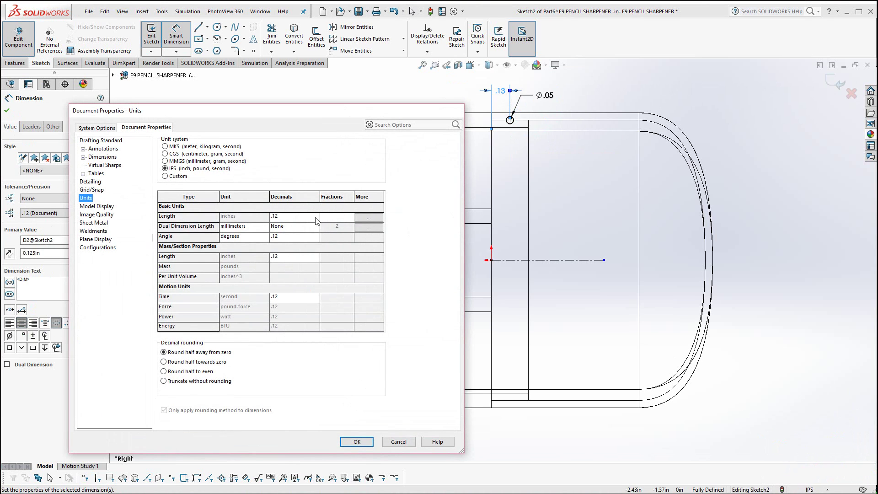
{"action": "left_click", "coordinate": [316, 217]}
{"action": "left_click", "coordinate": [302, 236]}
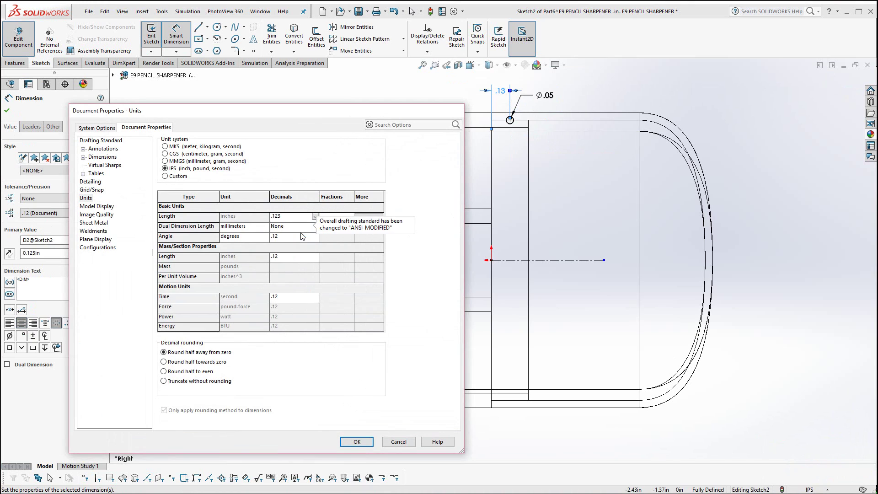
{"action": "left_click", "coordinate": [356, 441]}
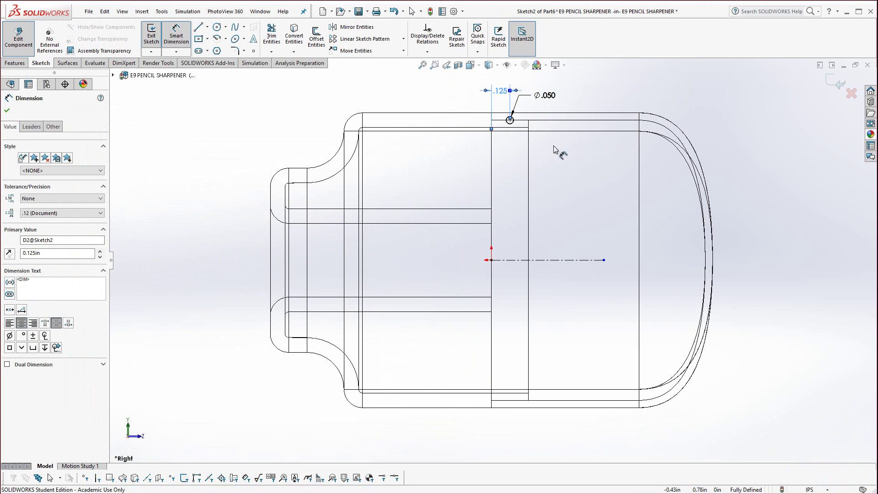
{"action": "key", "text": "Escape"}
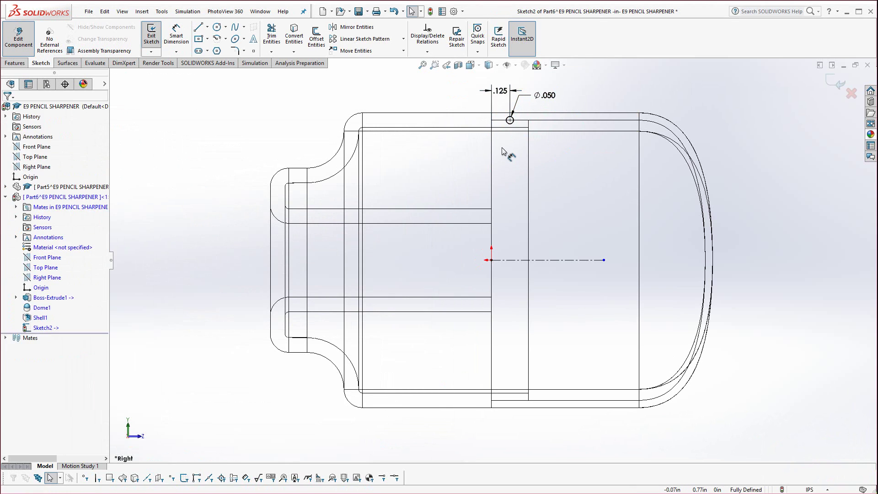
- Mirror the circle about the horizontal centerline and set the display style back to shaded with edges
{"action": "left_click_drag", "start_coordinate": [443, 83], "coordinate": [653, 280]}
{"action": "left_click", "coordinate": [652, 279]}
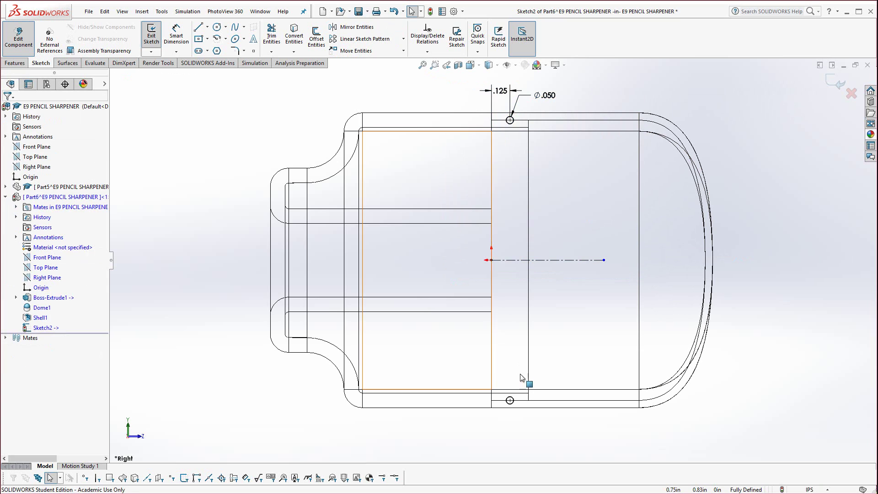
{"action": "middle_click_drag", "start_coordinate": [449, 326], "coordinate": [484, 326]}
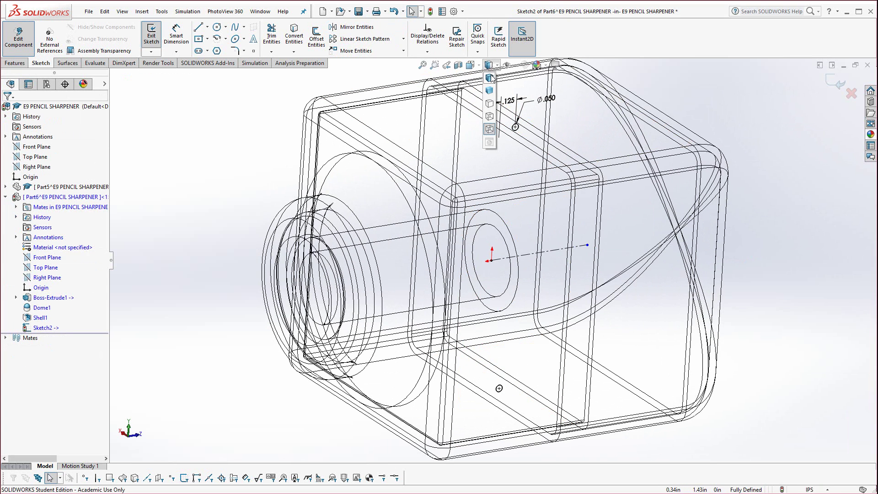
{"action": "left_click", "coordinate": [489, 77]}
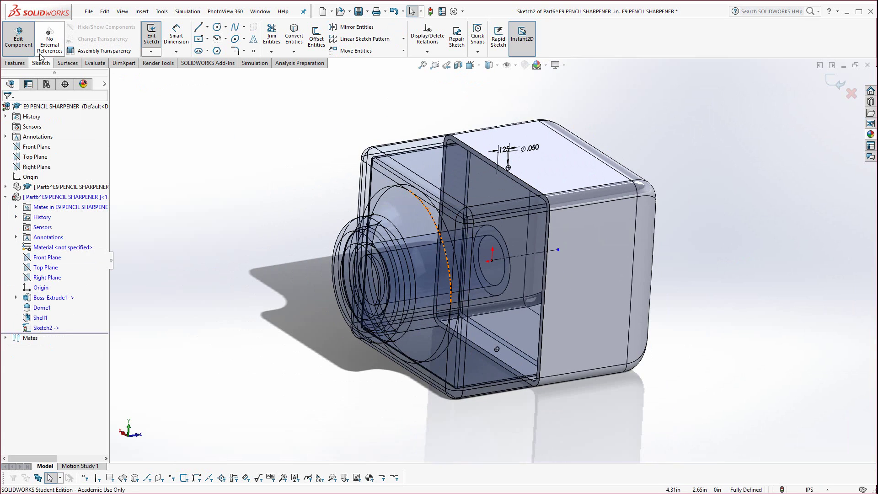
- Extrude both circles as a boss 0.25 in deep about the mid plane, merged with the back part
{"action": "left_click", "coordinate": [15, 63]}
{"action": "left_click", "coordinate": [156, 41]}
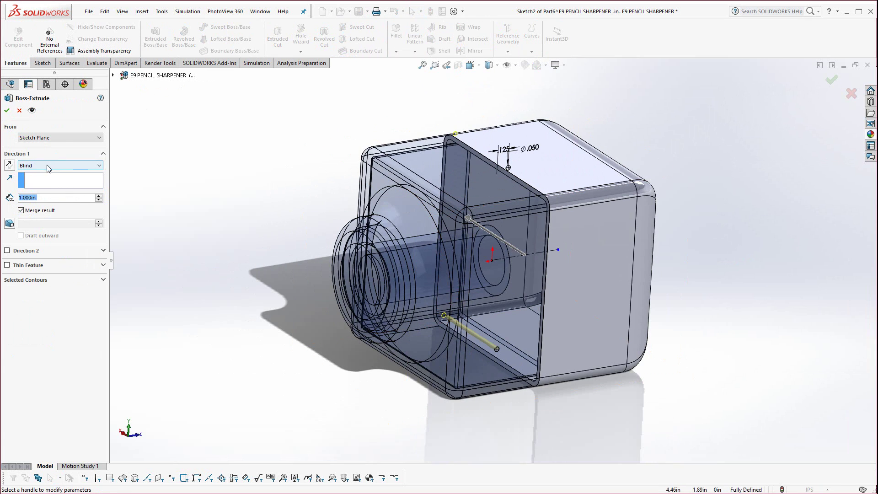
{"action": "left_click", "coordinate": [50, 165]}
{"action": "left_click", "coordinate": [45, 222]}
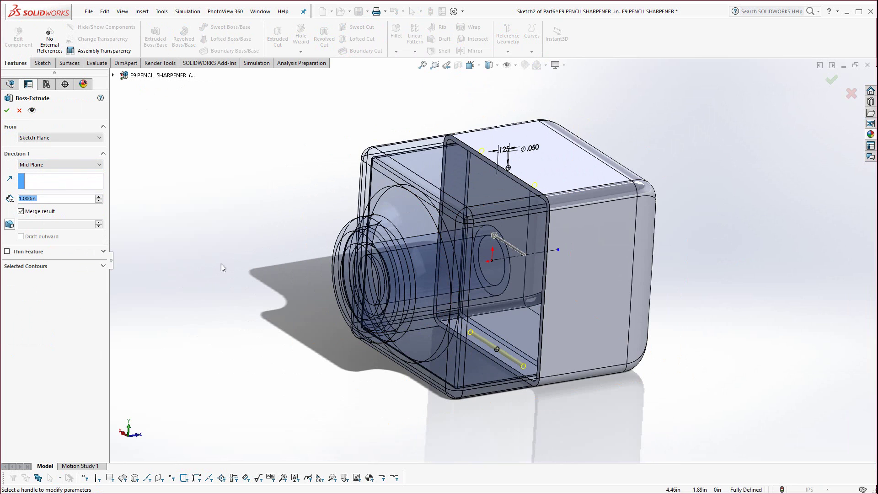
{"action": "scroll", "coordinate": [472, 331], "scroll_direction": "down", "scroll_amount": 5}
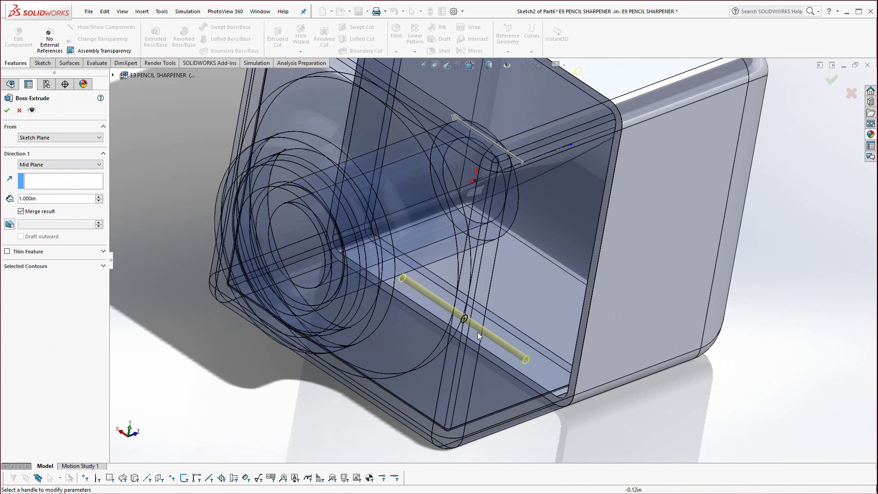
{"action": "double_click", "coordinate": [44, 199]}
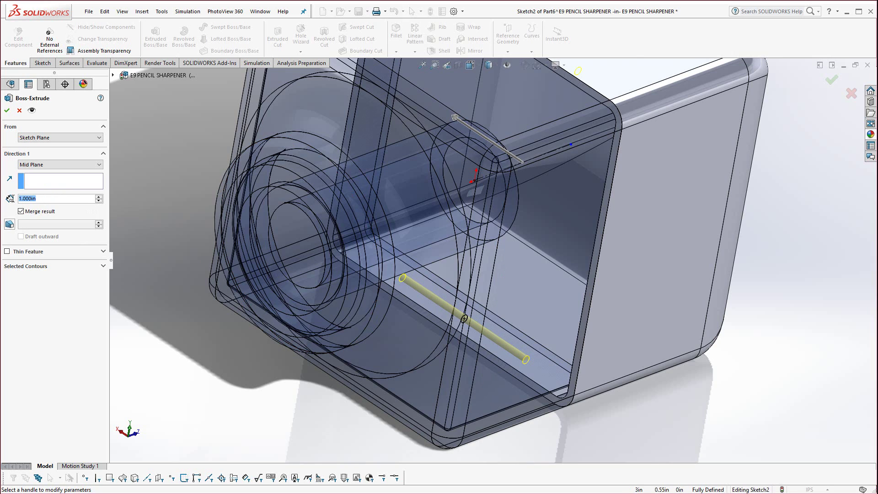
{"action": "type", "text": ".2"}
{"action": "key", "text": "Return"}
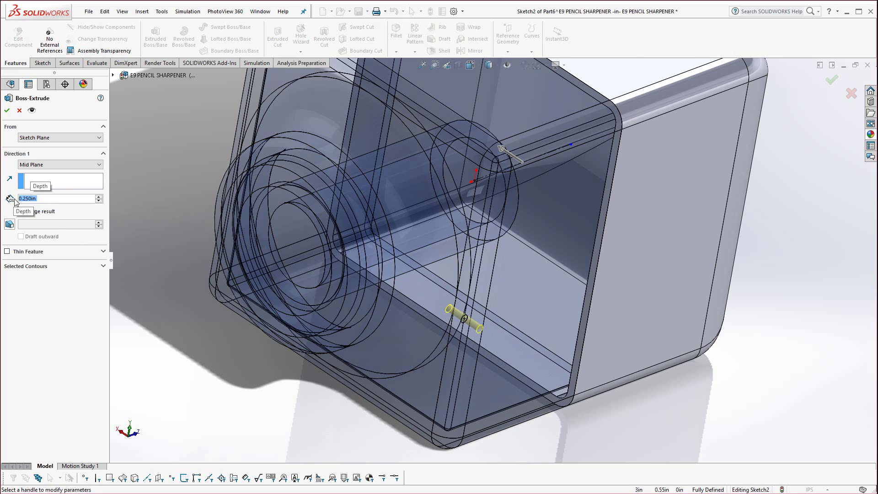
{"action": "left_click", "coordinate": [7, 111]}
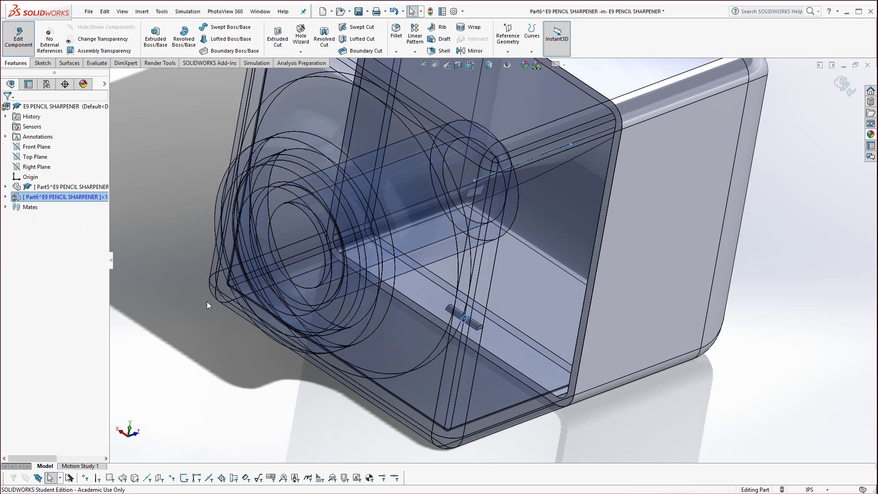
{"action": "mouse_move", "coordinate": [206, 303]}
{"action": "middle_mouse_down"}
{"action": "mouse_move", "coordinate": [241, 322]}
{"action": "mouse_move", "coordinate": [540, 196]}
{"action": "mouse_move", "coordinate": [490, 233]}
{"action": "mouse_move", "coordinate": [498, 213]}
{"action": "middle_mouse_up"}
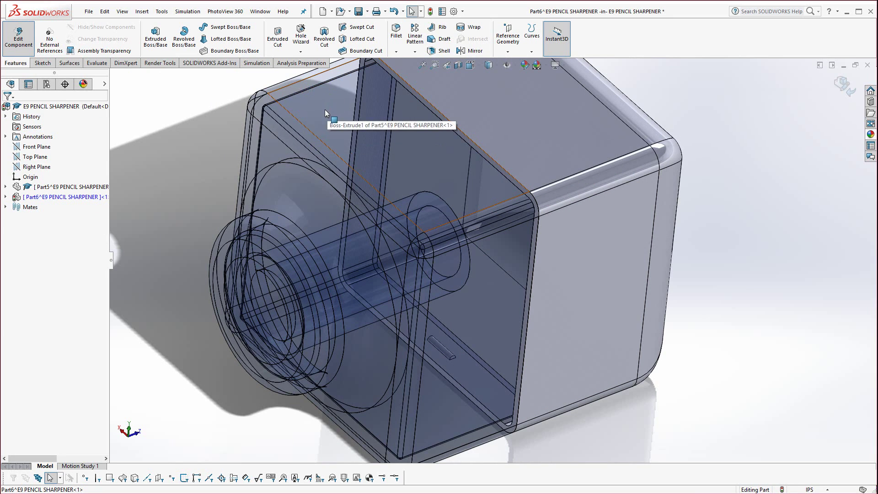
- Finish editing the back part and edit the front part in the context of the assembly
{"action": "left_click", "coordinate": [18, 36]}
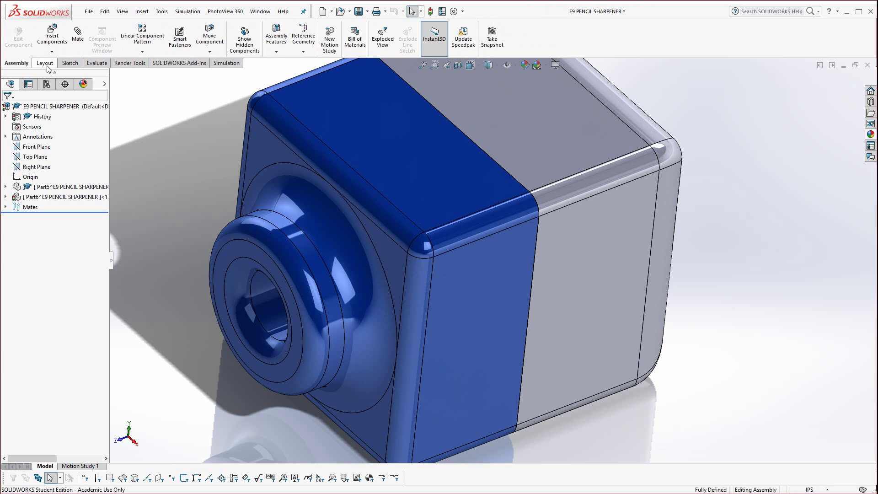
{"action": "left_click", "coordinate": [321, 120]}
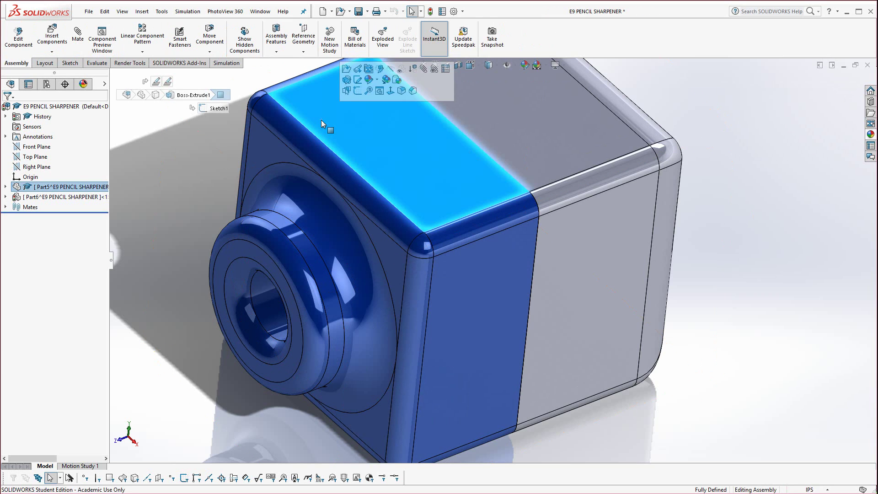
{"action": "left_click", "coordinate": [380, 70]}
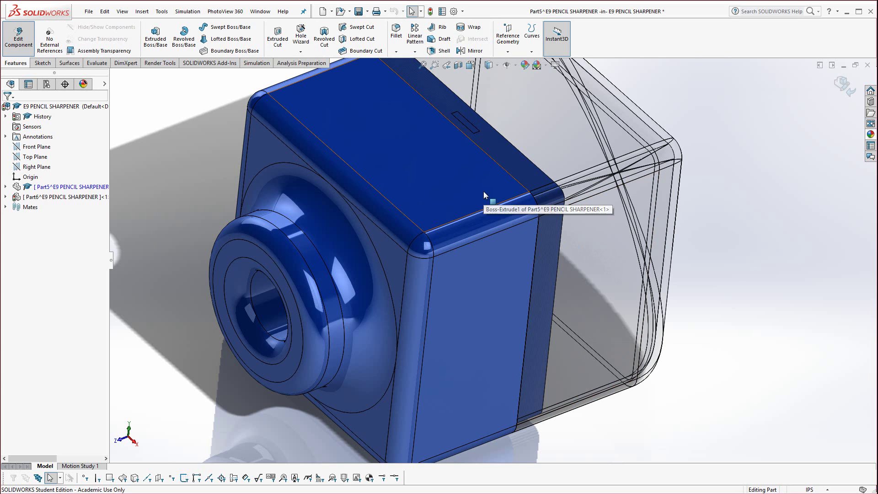
- Show the assembly from the Right view with its hidden edges displayed, close up on the upper snap-fit ridge
{"action": "key", "text": "space"}
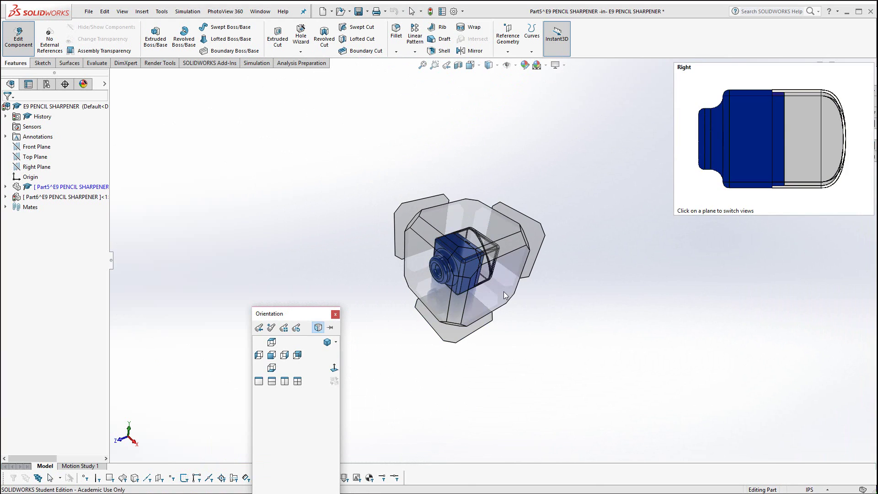
{"action": "left_click", "coordinate": [503, 291]}
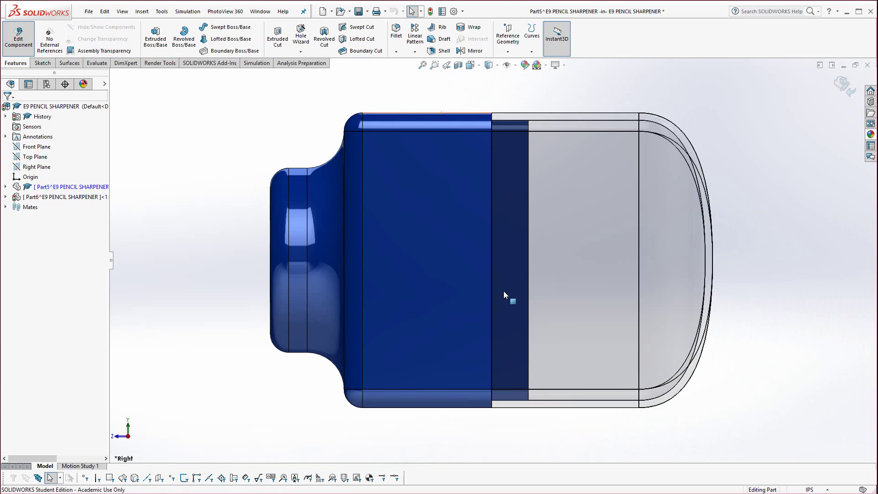
{"action": "left_click", "coordinate": [488, 65]}
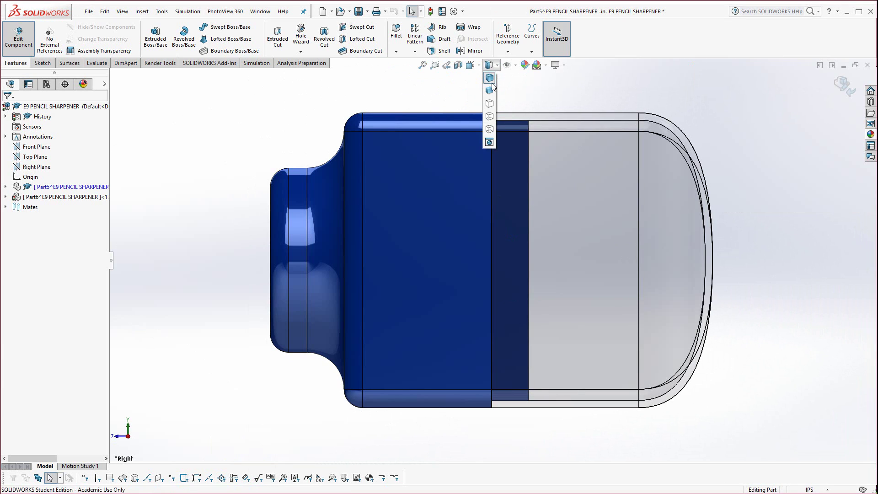
{"action": "left_click", "coordinate": [490, 117]}
{"action": "scroll", "coordinate": [510, 135], "scroll_direction": "down", "scroll_amount": 3}
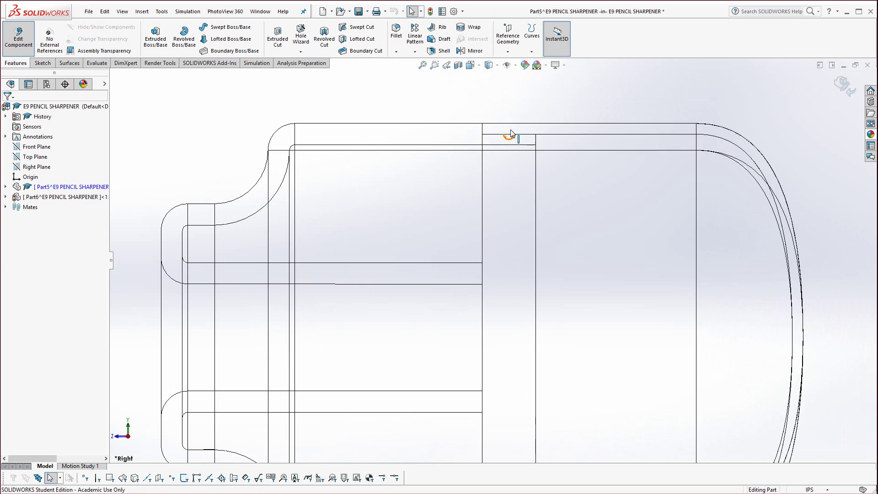
{"action": "scroll", "coordinate": [510, 135], "scroll_direction": "down", "scroll_amount": 3}
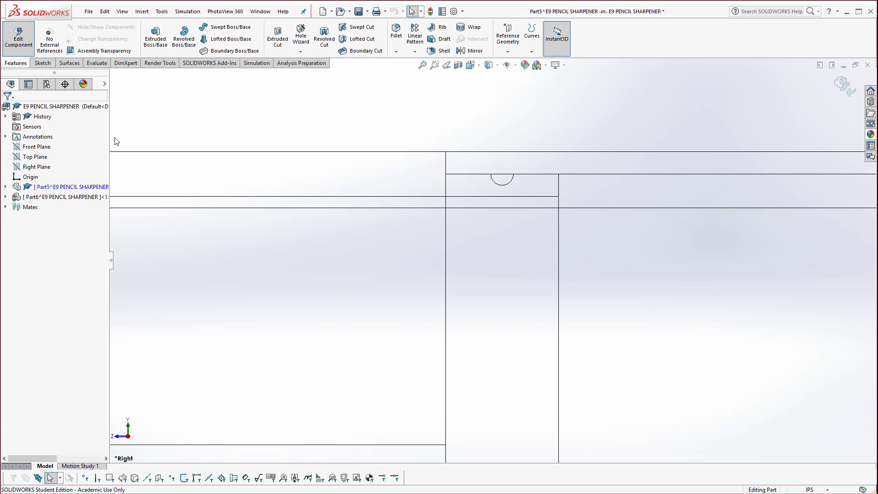
{"action": "left_click", "coordinate": [5, 197]}
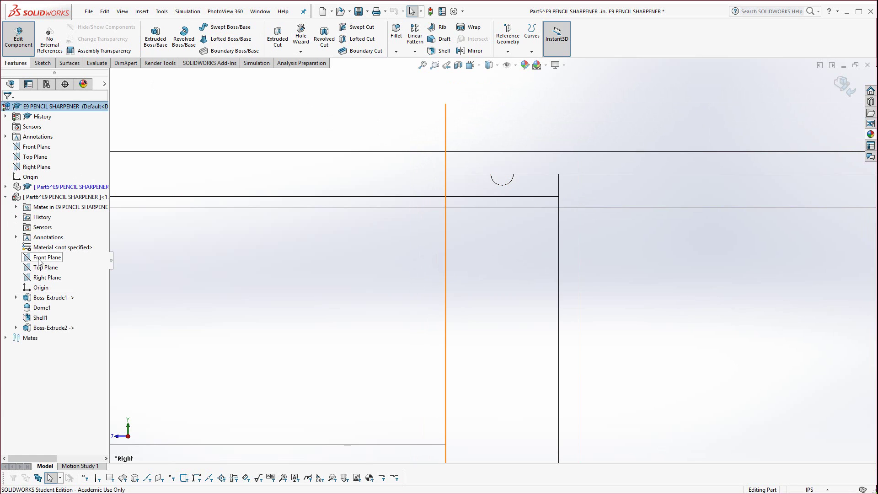
{"action": "left_click", "coordinate": [43, 278]}
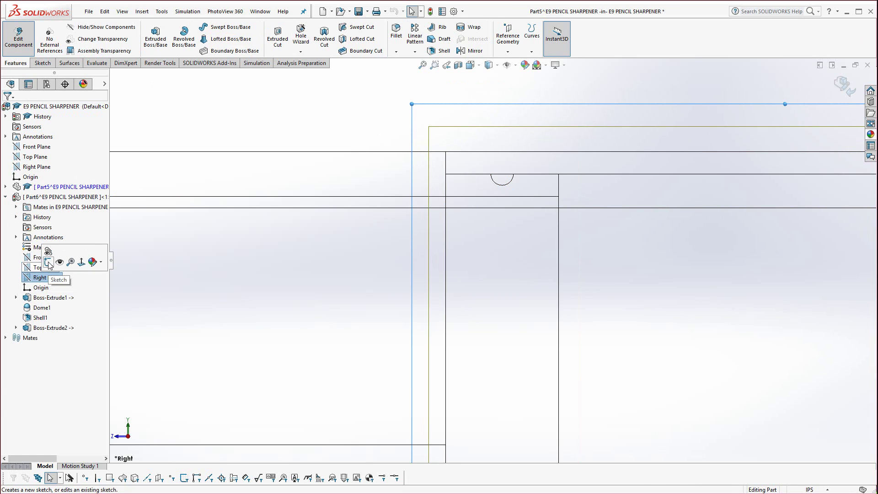
{"action": "left_click", "coordinate": [48, 263]}
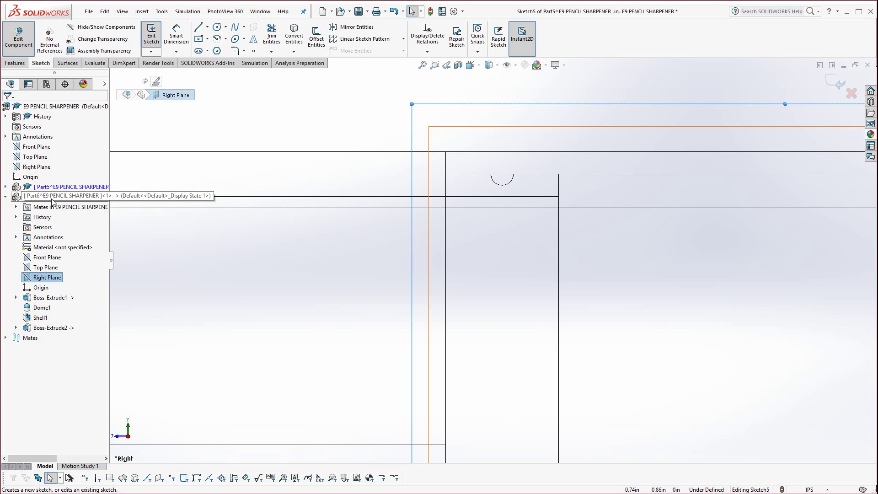
{"action": "left_click", "coordinate": [17, 42]}
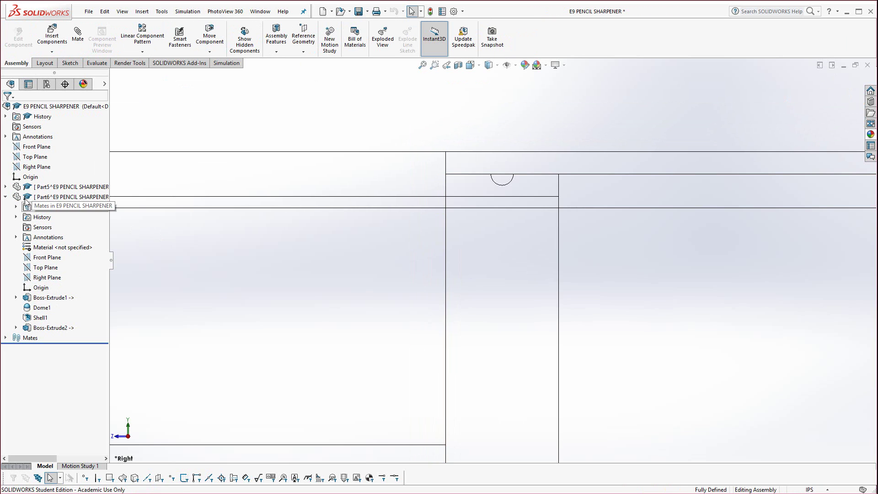
{"action": "left_click", "coordinate": [6, 198]}
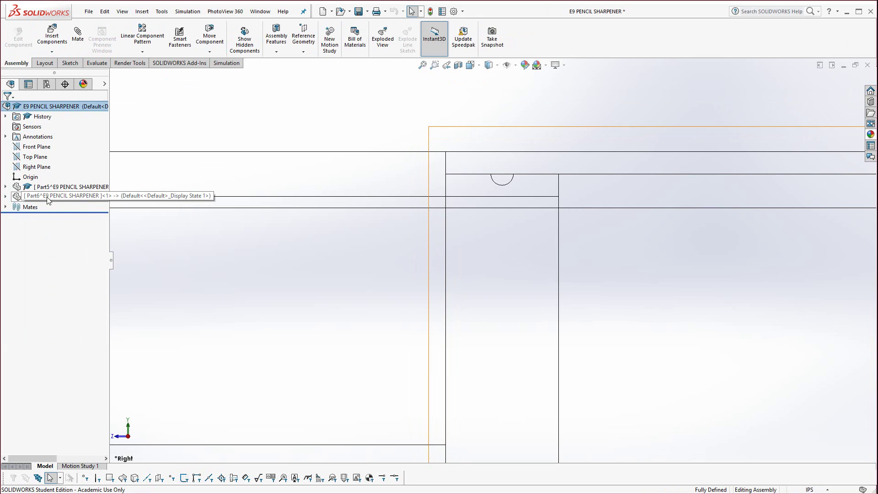
- Edit the front part in the assembly and start a sketch on its own Right Plane
{"action": "left_click", "coordinate": [5, 187]}
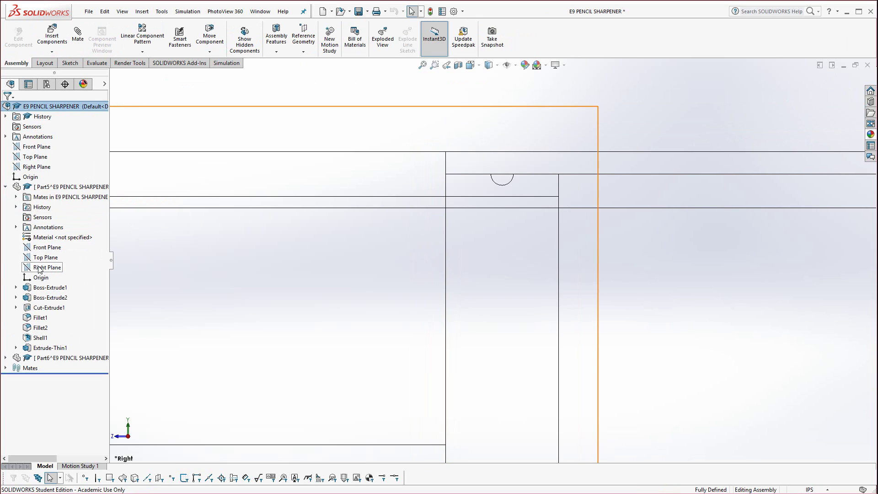
{"action": "left_click", "coordinate": [39, 190]}
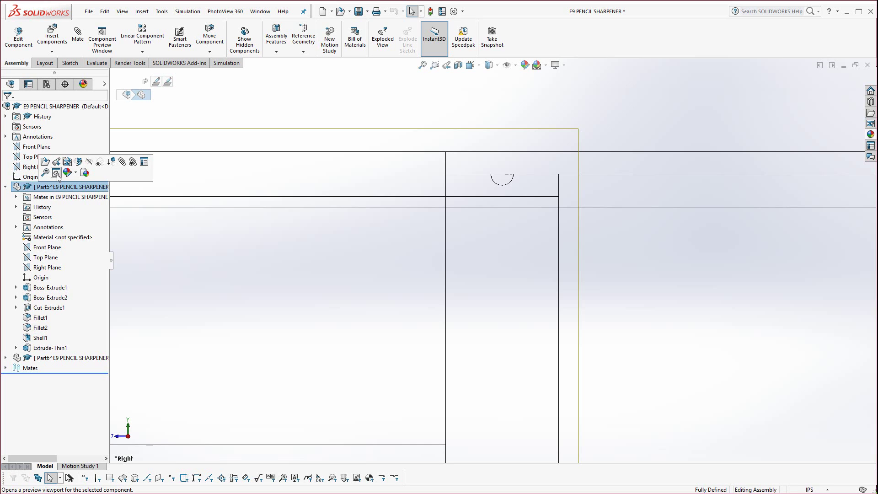
{"action": "left_click", "coordinate": [77, 163]}
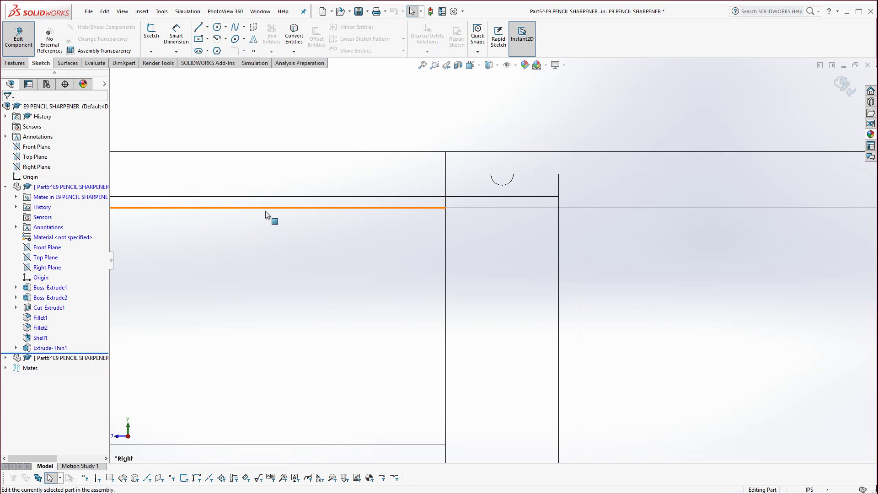
{"action": "left_click", "coordinate": [47, 268]}
{"action": "left_click", "coordinate": [53, 253]}
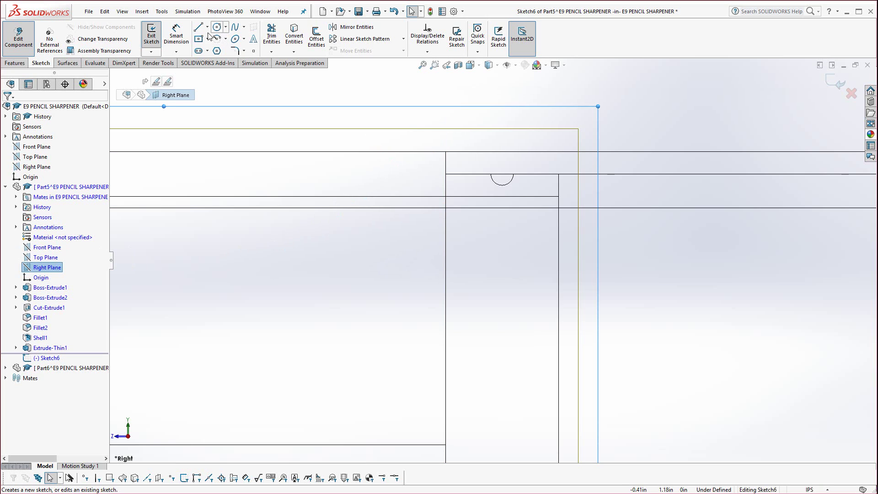
- Offset the curved edge of the back part's upper ridge outward by 0.005 in
{"action": "left_click", "coordinate": [496, 185]}
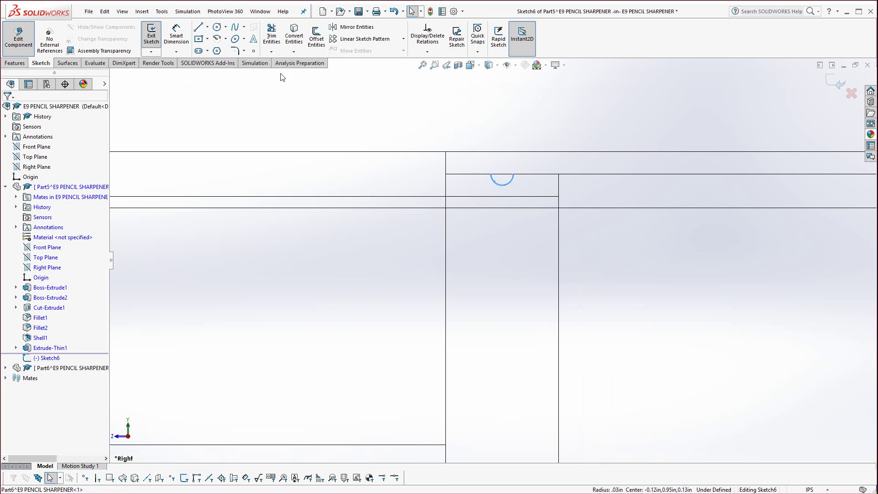
{"action": "left_click", "coordinate": [320, 54]}
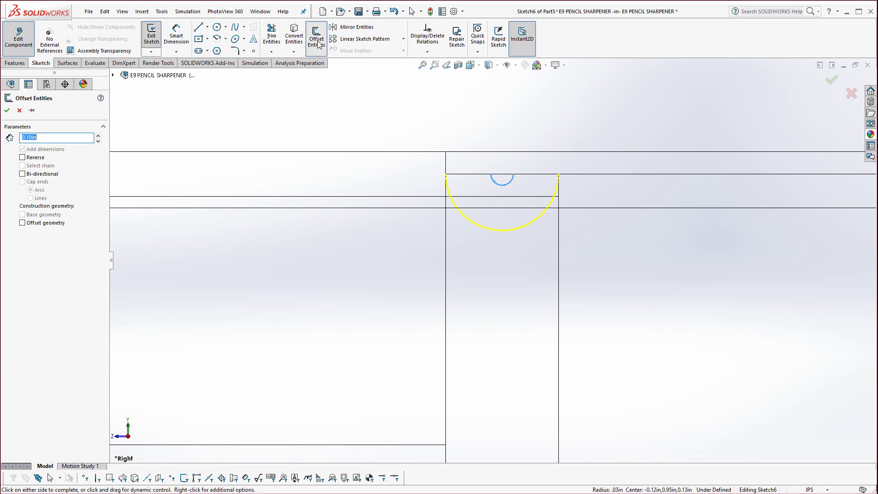
{"action": "type", "text": ".005"}
{"action": "key", "text": "Return"}
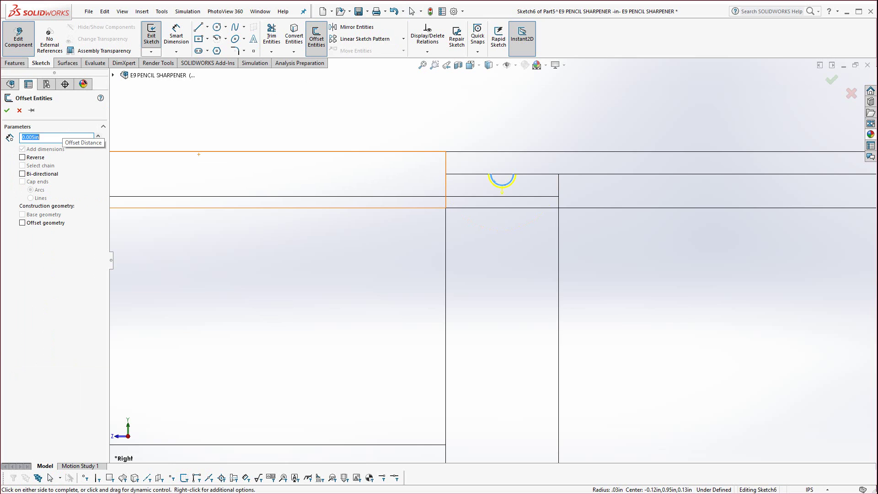
{"action": "left_click", "coordinate": [7, 110]}
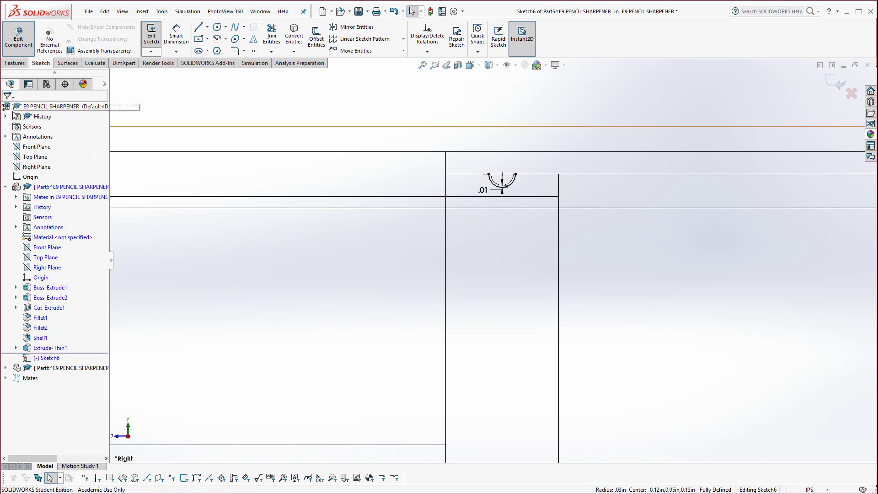
- Close the offset arc with a horizontal line between its two endpoints
{"action": "left_click", "coordinate": [198, 27]}
{"action": "left_click", "coordinate": [489, 173]}
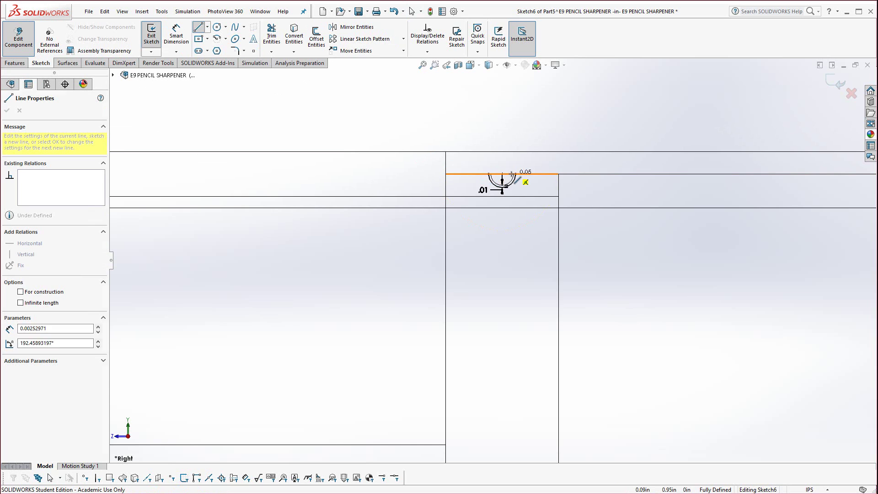
{"action": "left_click", "coordinate": [515, 174]}
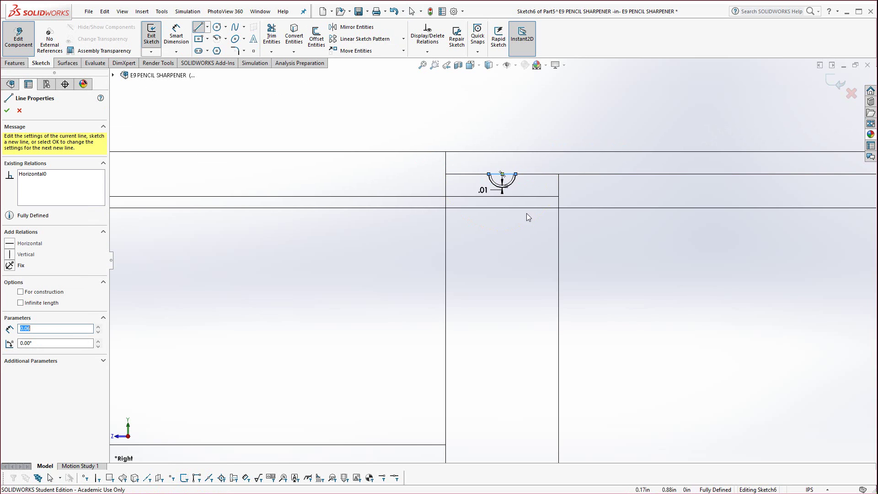
{"action": "key", "text": "Escape"}
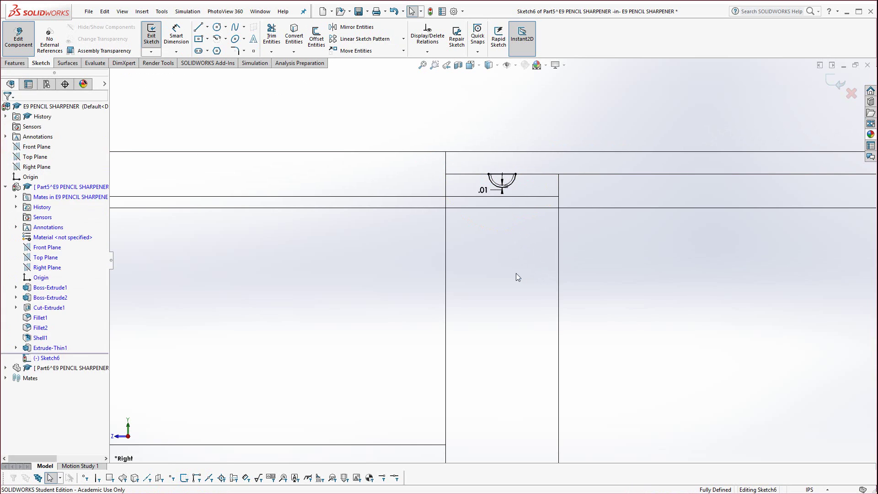
- Set the display style back to shaded with edges and show the groove sketch in a close 3D view
{"action": "key", "text": "f"}
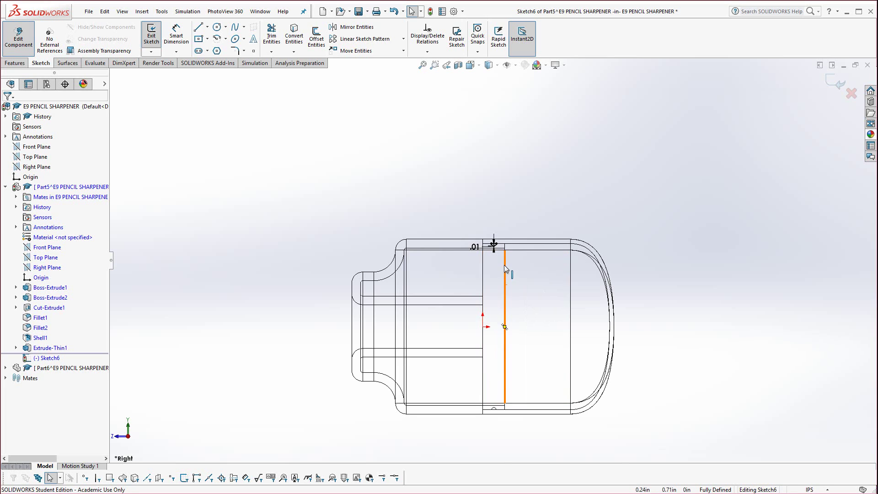
{"action": "scroll", "coordinate": [504, 265], "scroll_direction": "down", "scroll_amount": 2}
{"action": "key", "text": "ctrl+7"}
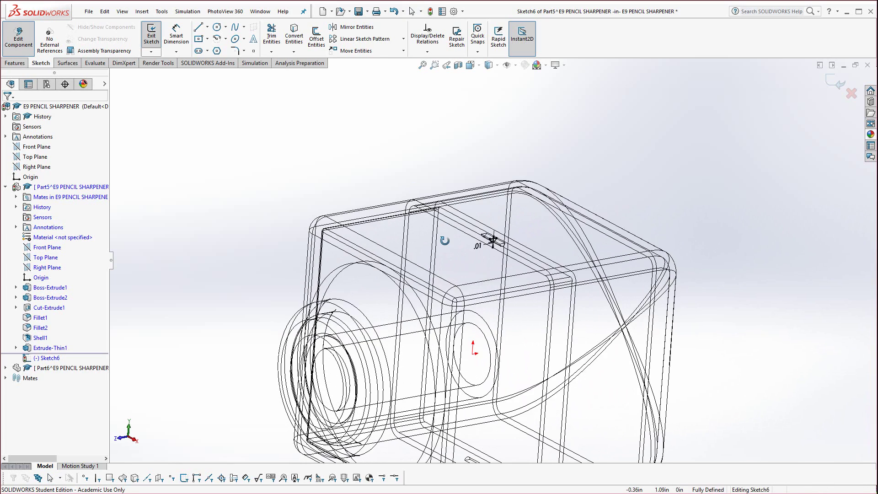
{"action": "left_click", "coordinate": [489, 65]}
{"action": "left_click", "coordinate": [492, 82]}
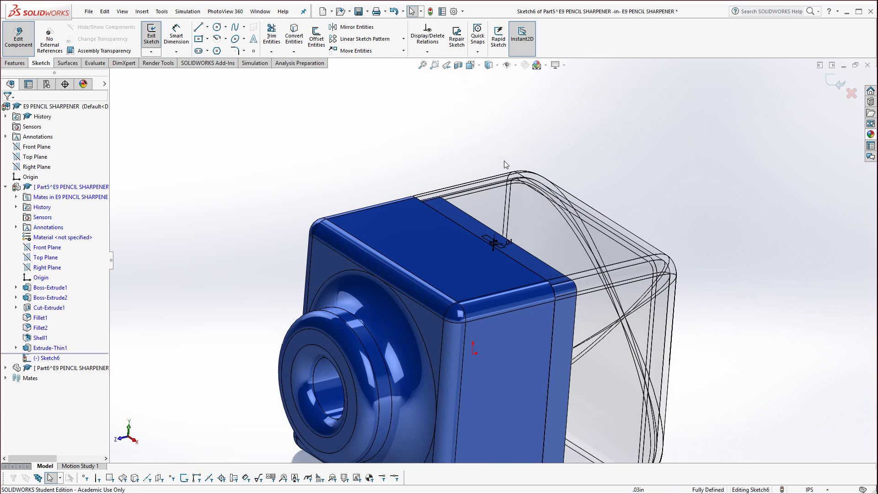
{"action": "scroll", "coordinate": [497, 269], "scroll_direction": "up", "scroll_amount": 2}
{"action": "middle_click_drag", "start_coordinate": [497, 269], "coordinate": [493, 238]}
{"action": "scroll", "coordinate": [482, 274], "scroll_direction": "down", "scroll_amount": 6}
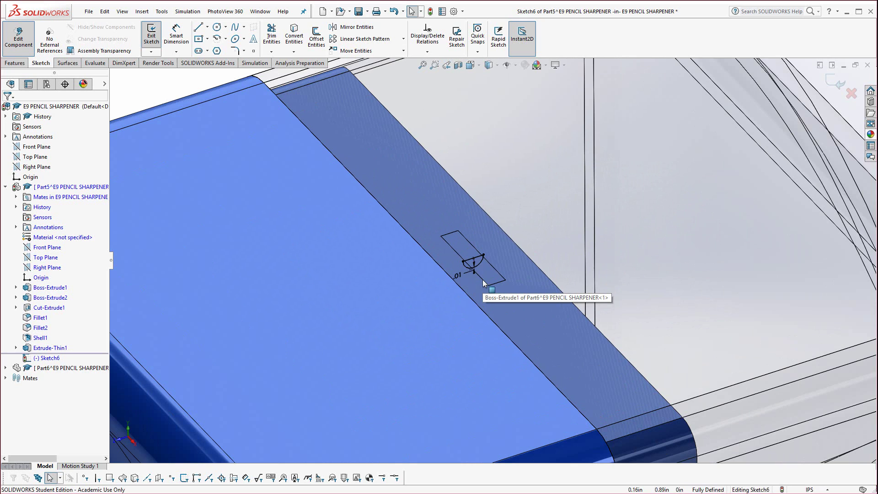
- Cut the closed groove profile into the front part's lip with a Mid Plane Extruded Cut 0.26 in deep
{"action": "left_click", "coordinate": [19, 63]}
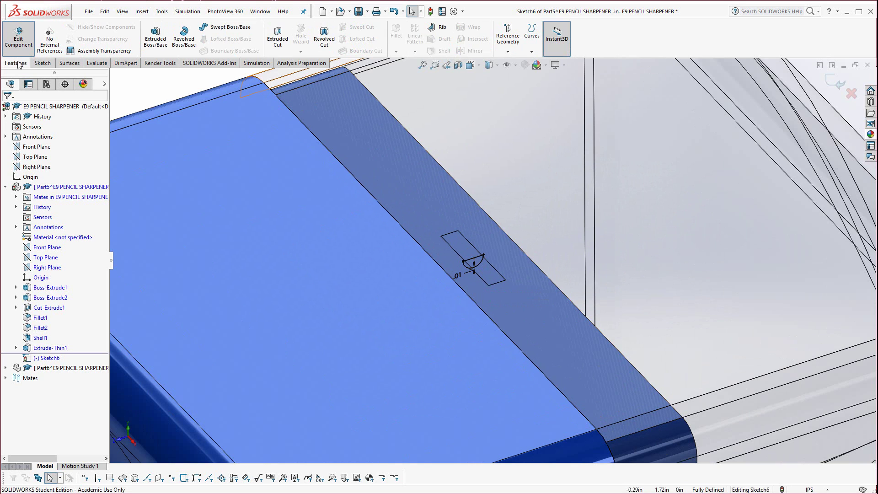
{"action": "left_click", "coordinate": [278, 37]}
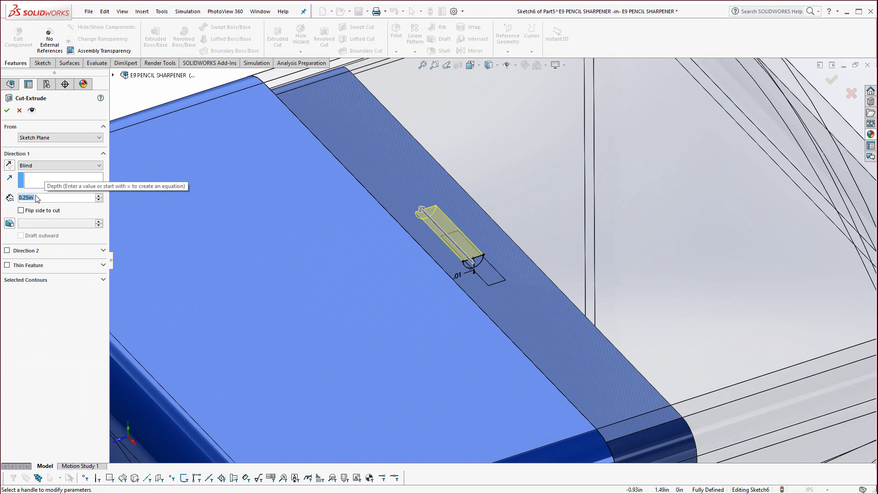
{"action": "left_click", "coordinate": [32, 169]}
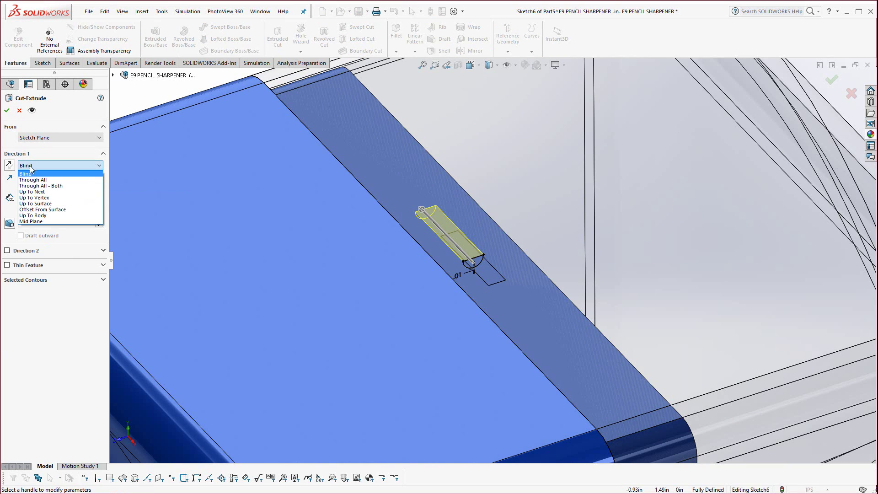
{"action": "left_click", "coordinate": [32, 221]}
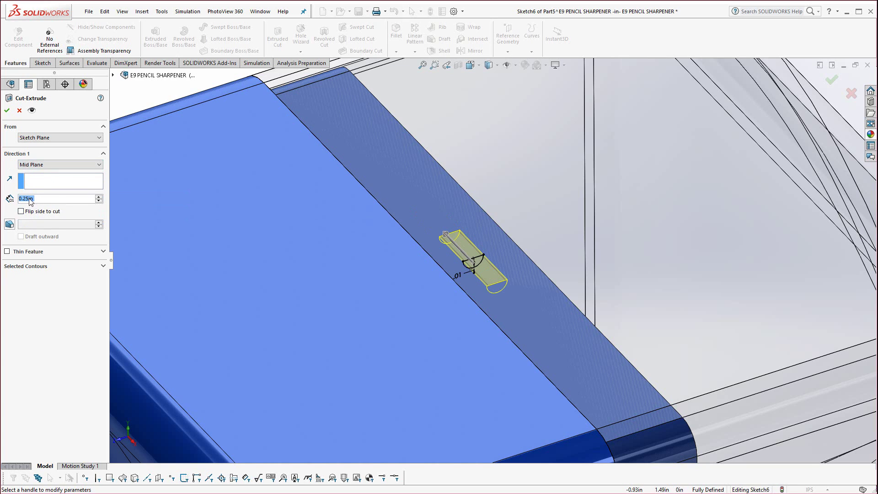
{"action": "left_click", "coordinate": [26, 198]}
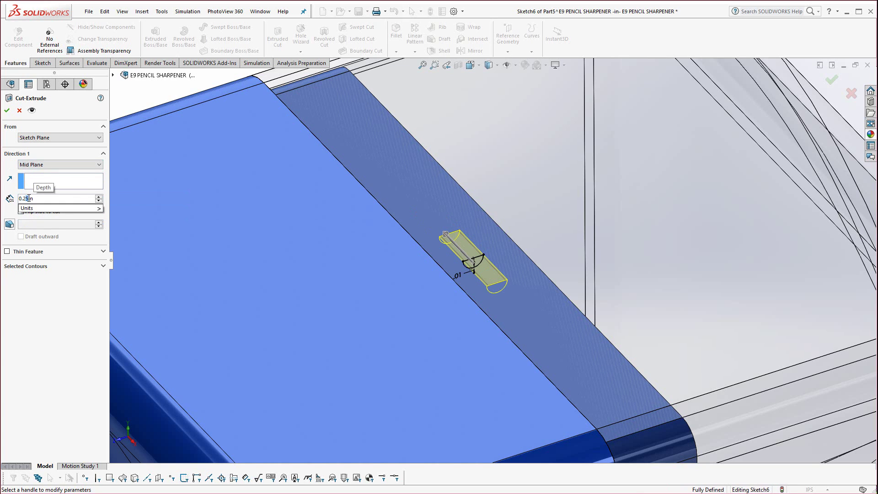
{"action": "key", "text": "BackSpace"}
{"action": "type", "text": "6"}
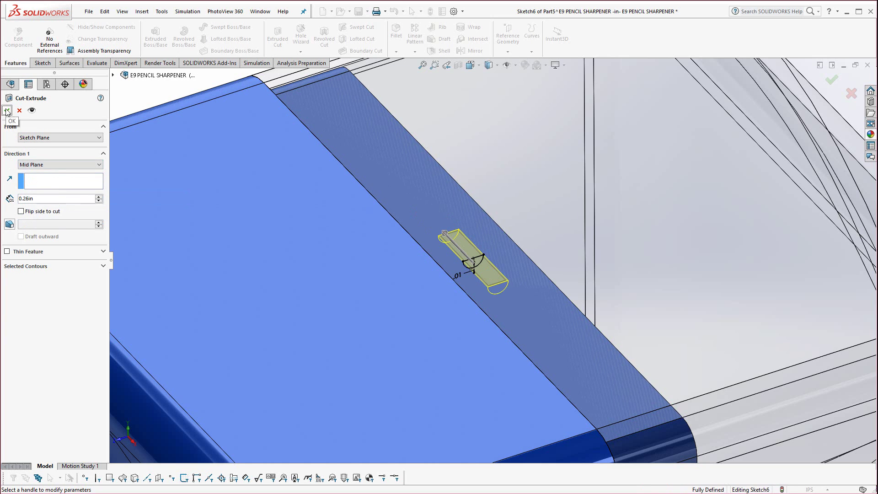
{"action": "middle_click_drag", "start_coordinate": [423, 249], "coordinate": [485, 249]}
{"action": "scroll", "coordinate": [483, 243], "scroll_direction": "down", "scroll_amount": 5}
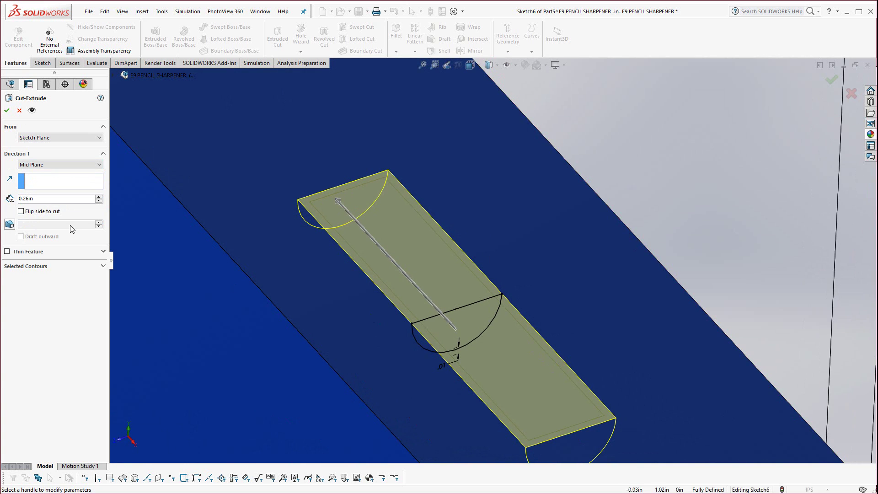
{"action": "left_click", "coordinate": [7, 110]}
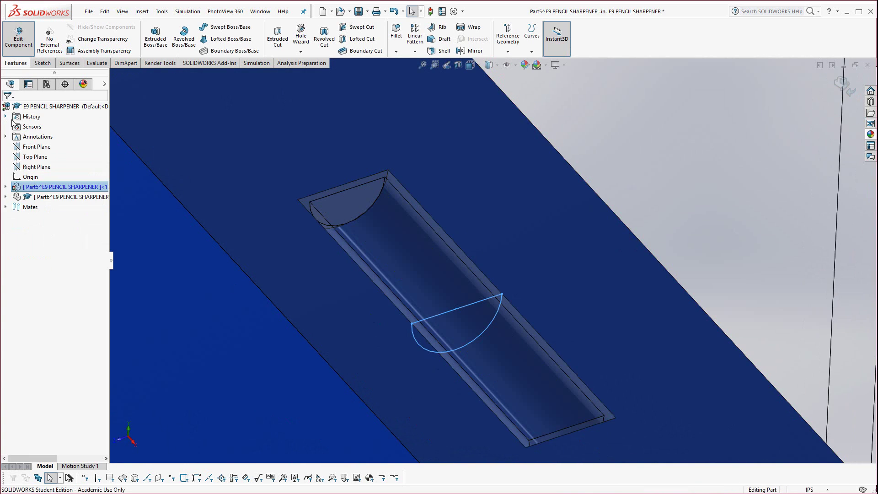
- Mirror the groove cut about the front part's own Top Plane to the opposite side of the lip
{"action": "scroll", "coordinate": [495, 256], "scroll_direction": "up", "scroll_amount": 6}
{"action": "scroll", "coordinate": [505, 270], "scroll_direction": "up", "scroll_amount": 4}
{"action": "middle_click_drag", "start_coordinate": [510, 303], "coordinate": [323, 143]}
{"action": "scroll", "coordinate": [411, 284], "scroll_direction": "up", "scroll_amount": 3}
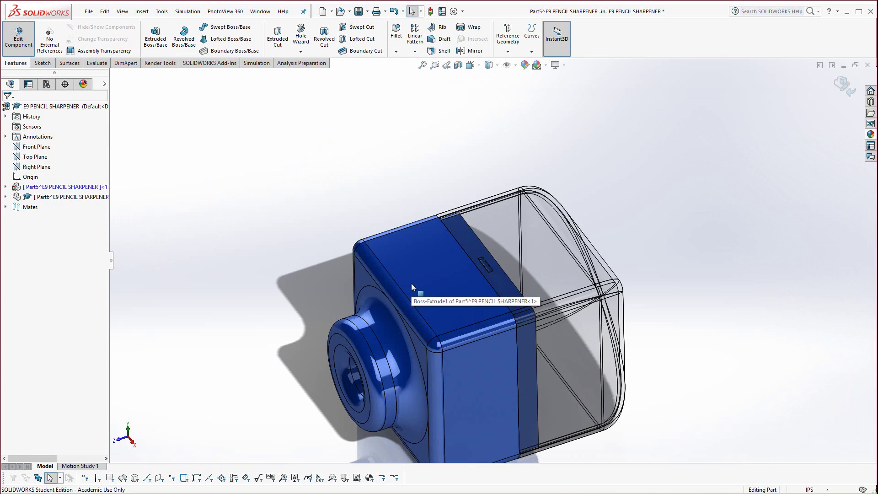
{"action": "left_click", "coordinate": [5, 187]}
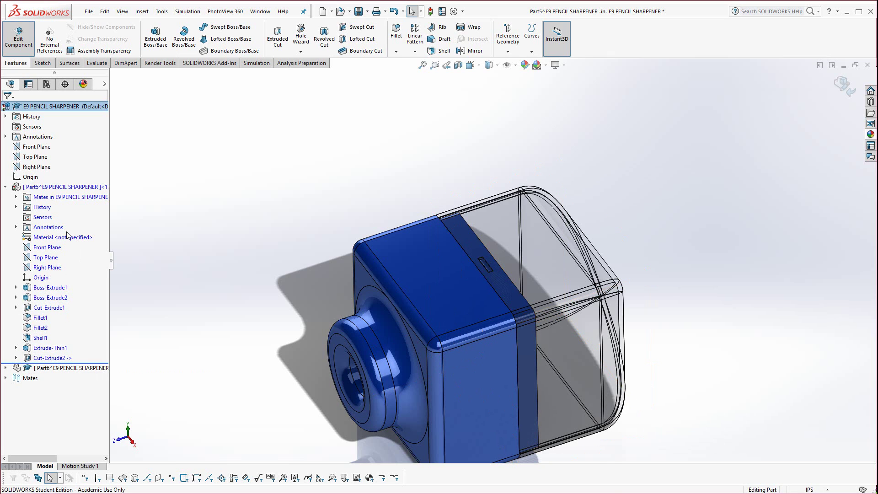
{"action": "left_click", "coordinate": [45, 259]}
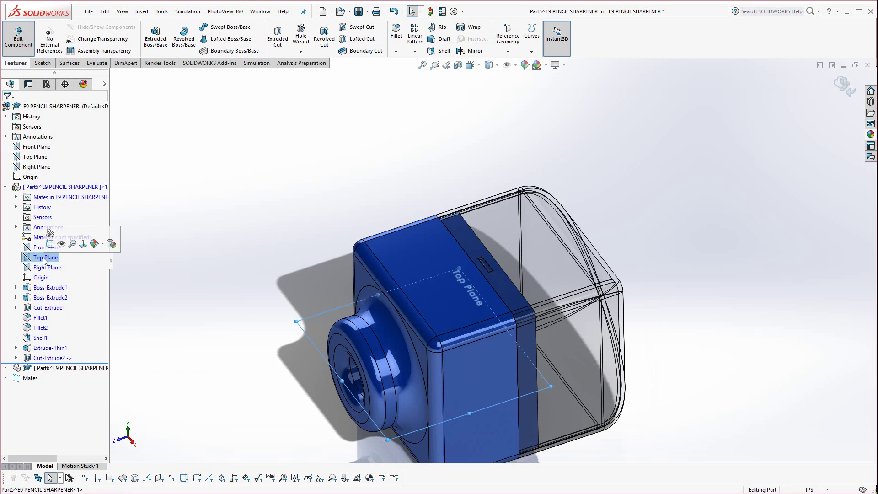
{"action": "left_click", "coordinate": [461, 51]}
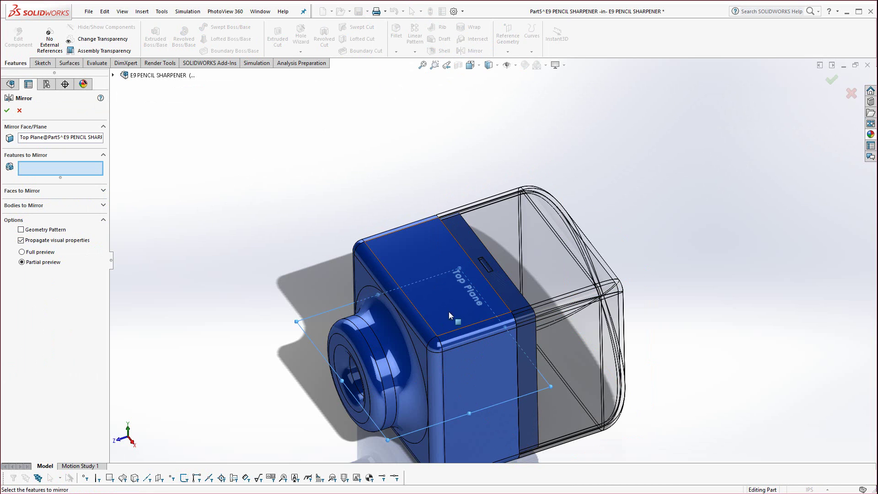
{"action": "scroll", "coordinate": [488, 271], "scroll_direction": "down", "scroll_amount": 3}
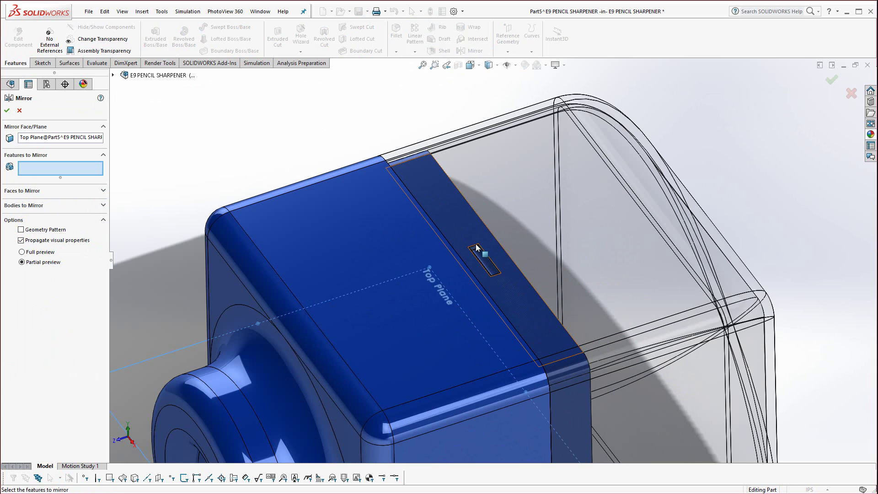
{"action": "scroll", "coordinate": [476, 250], "scroll_direction": "down", "scroll_amount": 3}
{"action": "left_click", "coordinate": [481, 260]}
{"action": "scroll", "coordinate": [498, 302], "scroll_direction": "up", "scroll_amount": 6}
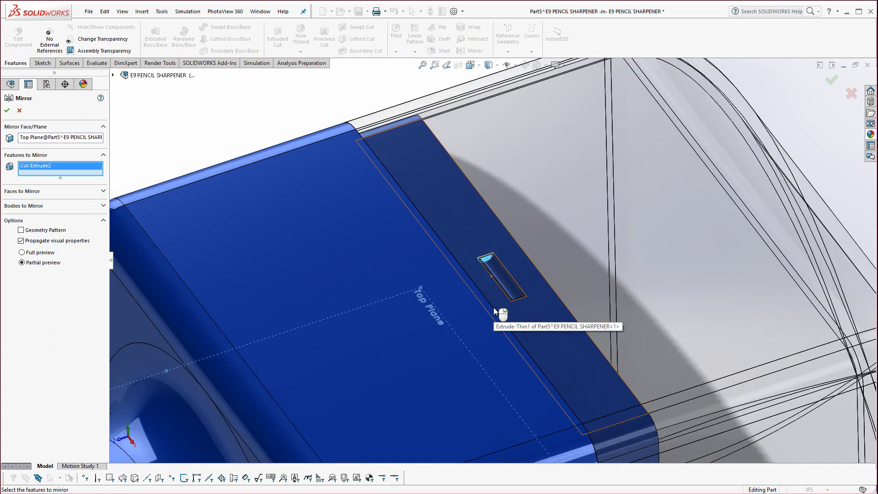
{"action": "scroll", "coordinate": [217, 264], "scroll_direction": "up", "scroll_amount": 5}
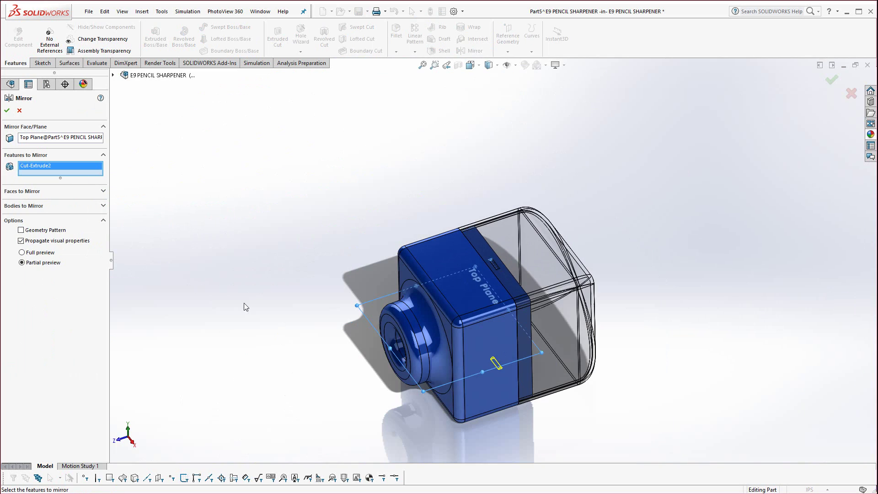
{"action": "middle_click_drag", "start_coordinate": [519, 362], "coordinate": [246, 227]}
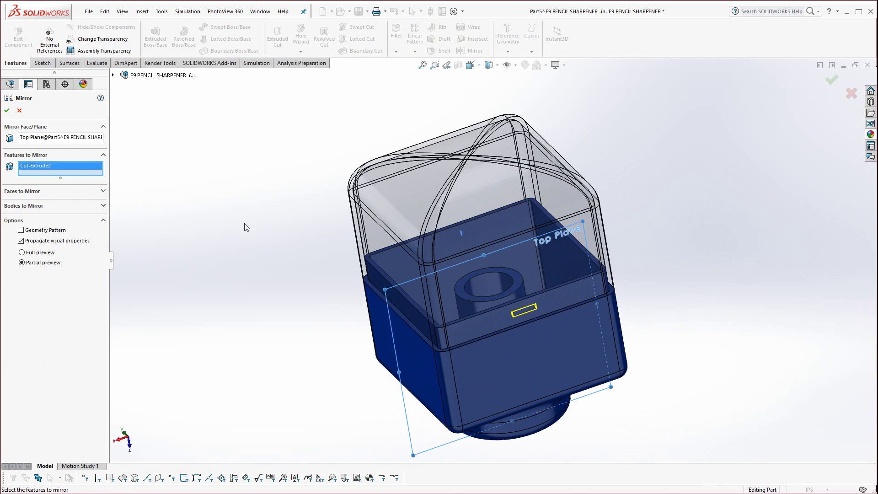
{"action": "left_click", "coordinate": [7, 110]}
{"action": "left_click", "coordinate": [280, 270]}
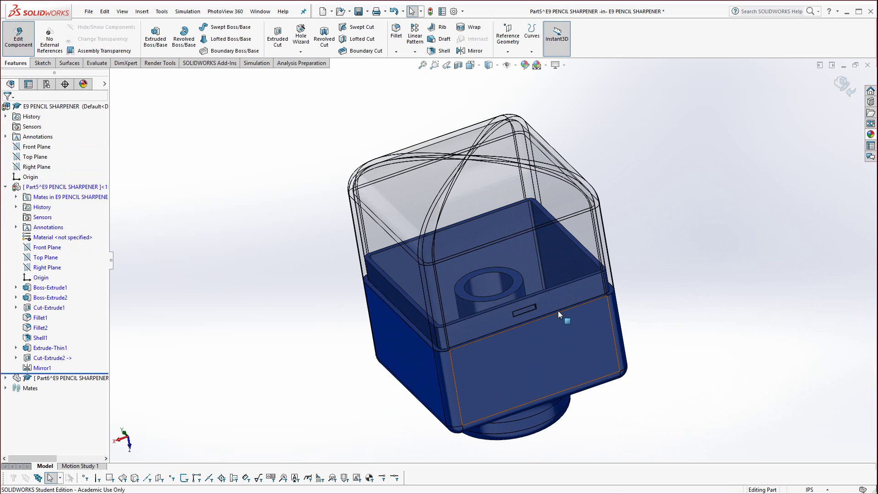
- Finish editing the front part, return to the assembly and collapse the part's feature list
{"action": "scroll", "coordinate": [559, 310], "scroll_direction": "down", "scroll_amount": 5}
{"action": "middle_click_drag", "start_coordinate": [558, 309], "coordinate": [576, 322]}
{"action": "key", "text": "ctrl+7"}
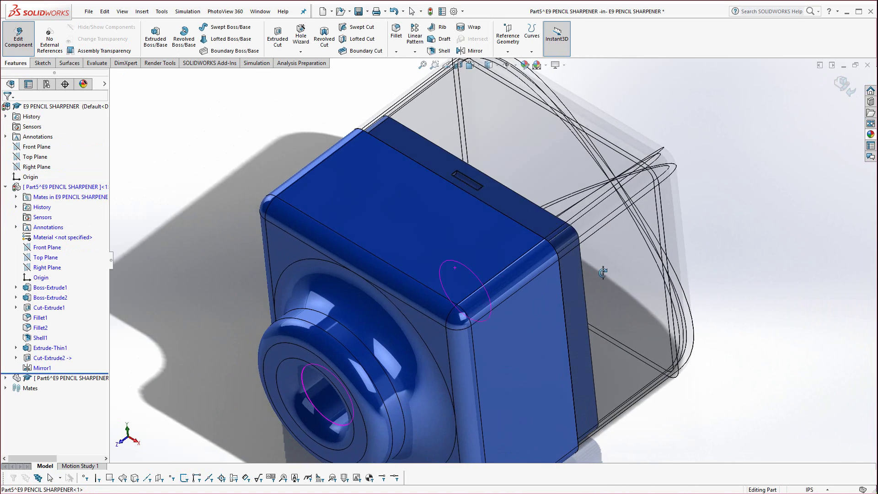
{"action": "scroll", "coordinate": [512, 338], "scroll_direction": "down", "scroll_amount": 2}
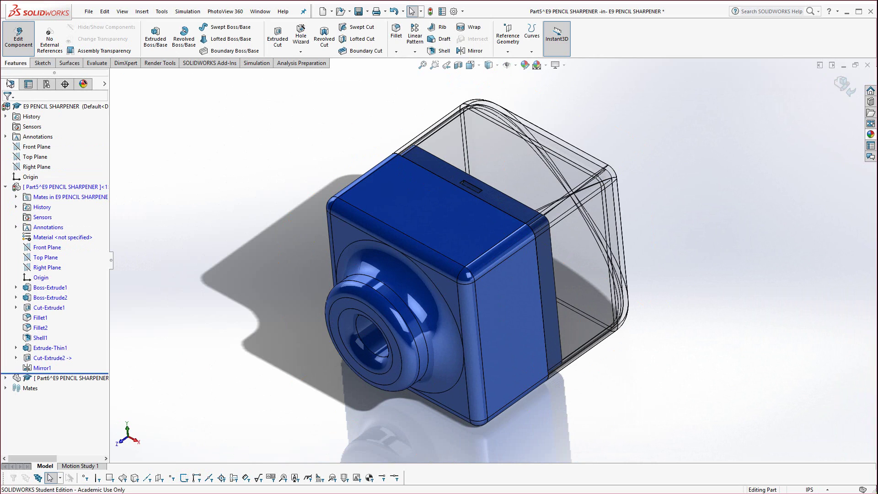
{"action": "left_click", "coordinate": [20, 47]}
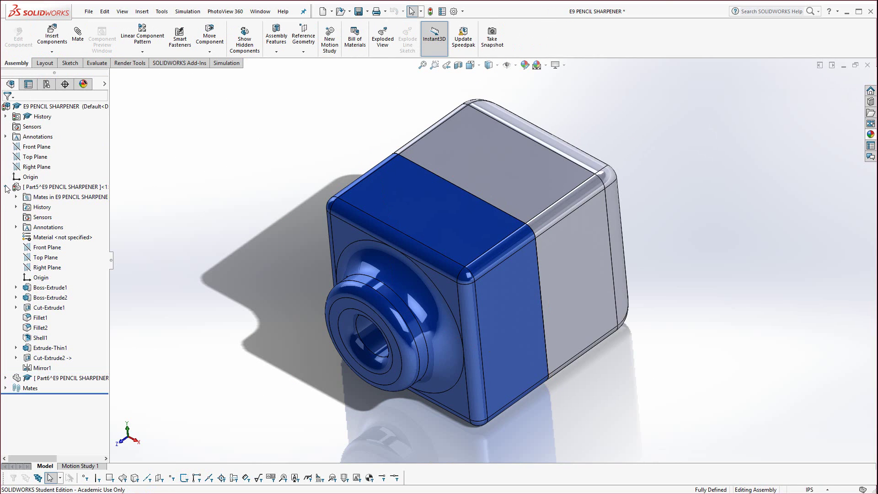
{"action": "left_click", "coordinate": [6, 187]}
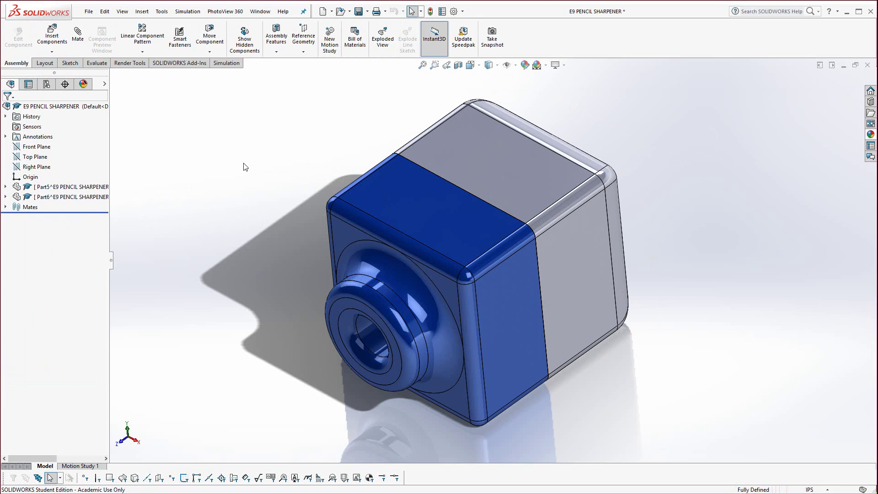
- Give the whole back part the clear plastic appearance polypropylene plastic 2, coloured light cyan (RGB 192, 255, 255)
{"action": "right_click", "coordinate": [515, 160]}
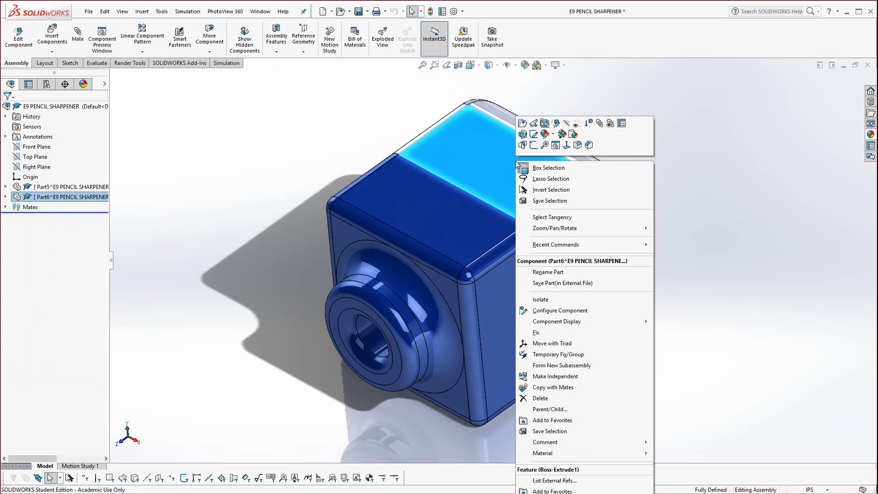
{"action": "left_click", "coordinate": [554, 137]}
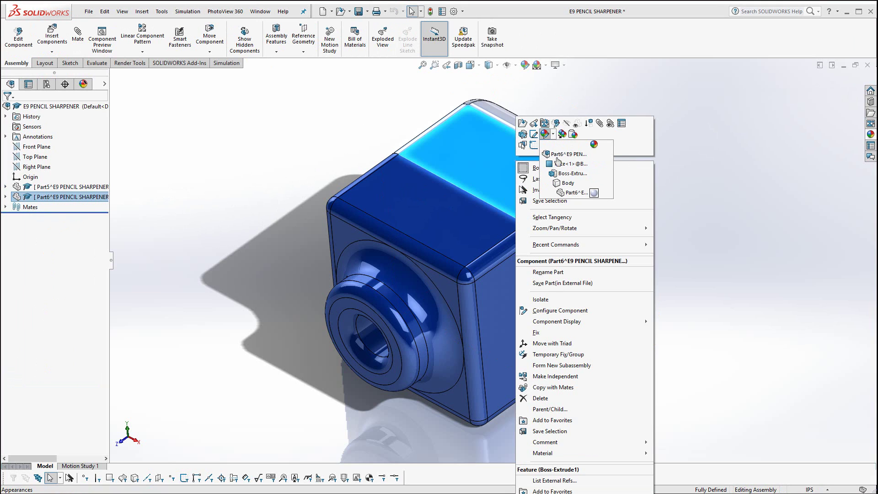
{"action": "left_click", "coordinate": [593, 192]}
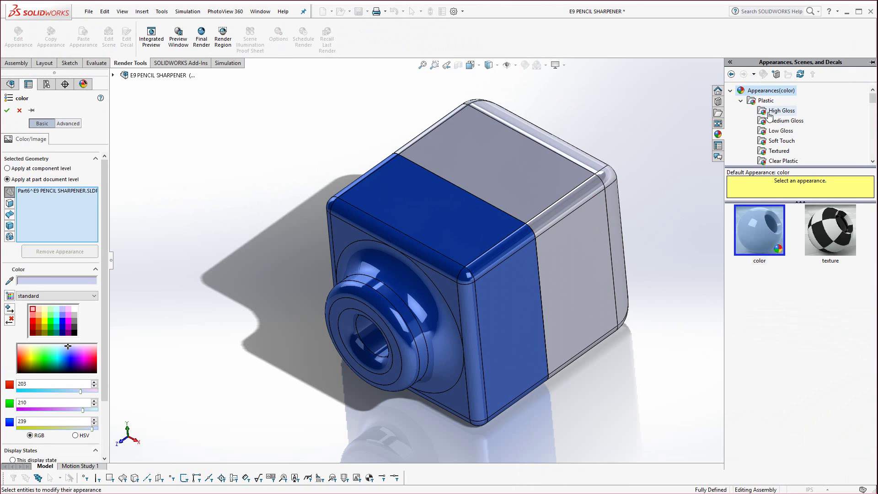
{"action": "left_click", "coordinate": [770, 115]}
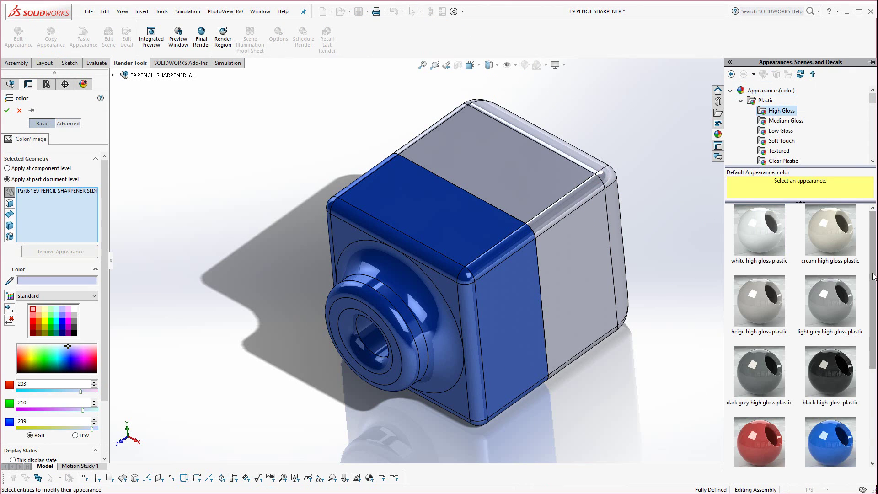
{"action": "scroll", "coordinate": [872, 279], "scroll_direction": "down", "scroll_amount": 3}
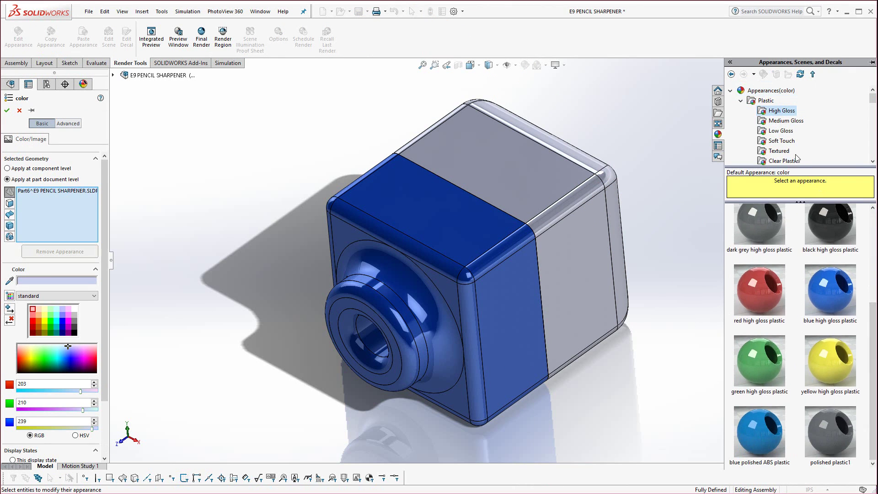
{"action": "left_click", "coordinate": [783, 161]}
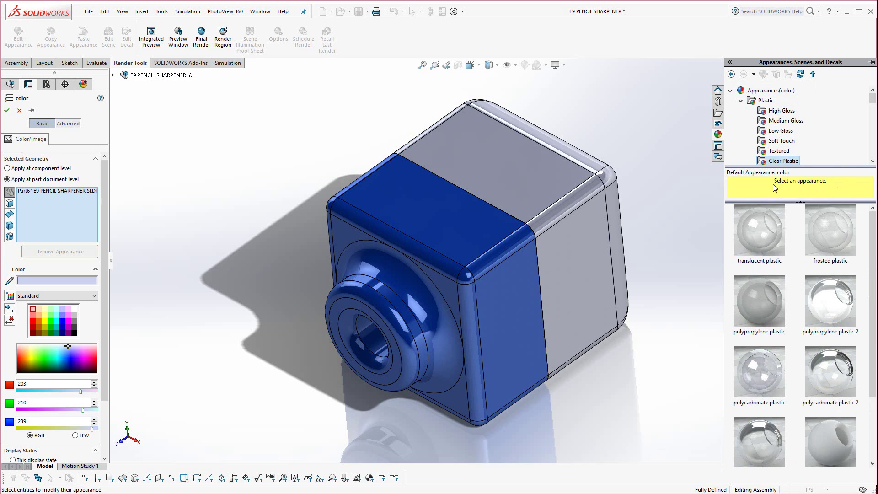
{"action": "left_click", "coordinate": [829, 304]}
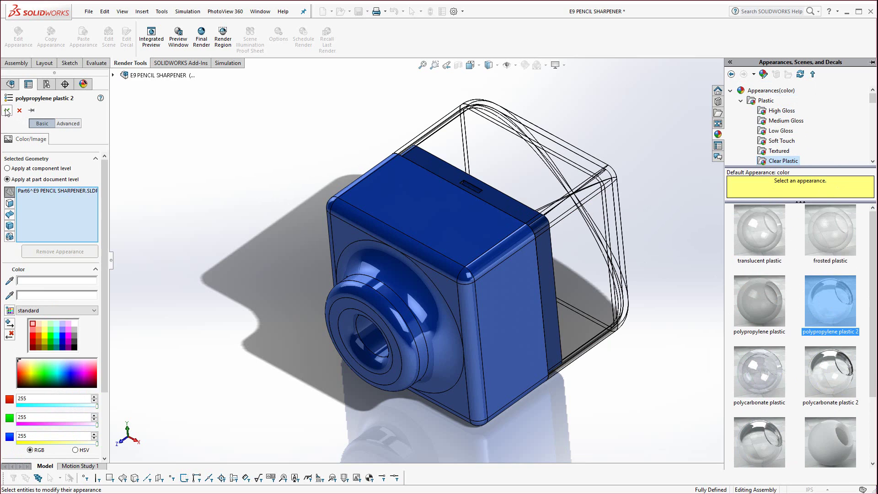
{"action": "left_click", "coordinate": [56, 323]}
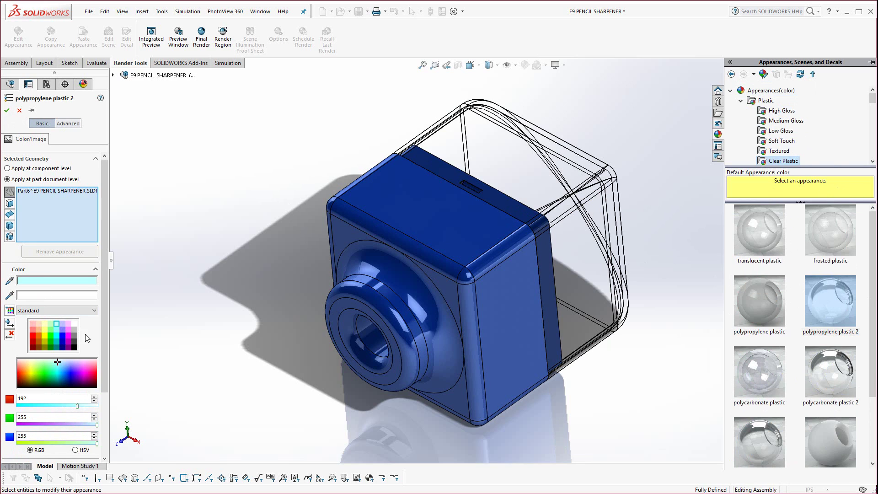
{"action": "left_click", "coordinate": [10, 110]}
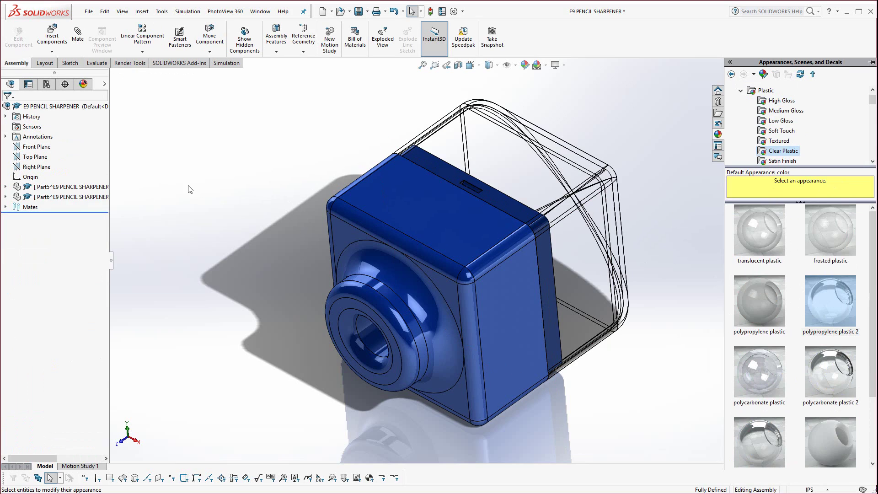
- Set the width dimension along the front part's upper edge to 3 in and rebuild the assembly
{"action": "middle_click_drag", "start_coordinate": [410, 280], "coordinate": [312, 344]}
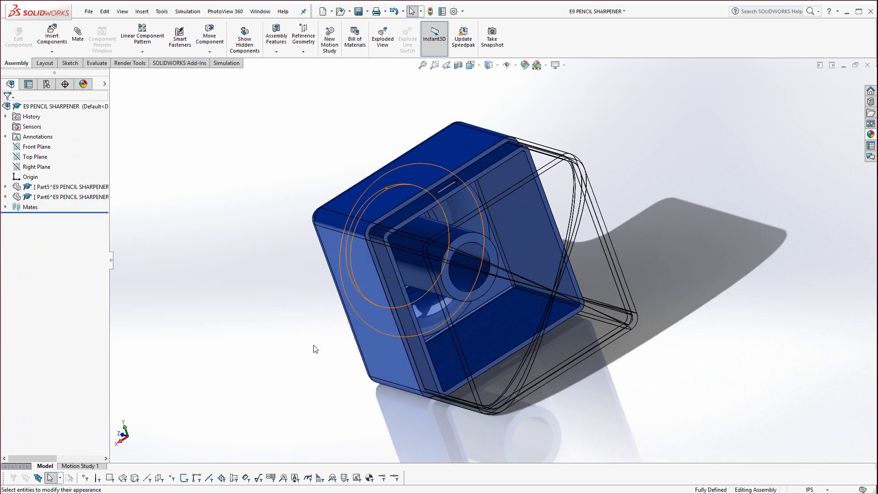
{"action": "middle_click_drag", "start_coordinate": [295, 289], "coordinate": [428, 297]}
{"action": "double_click", "coordinate": [455, 207]}
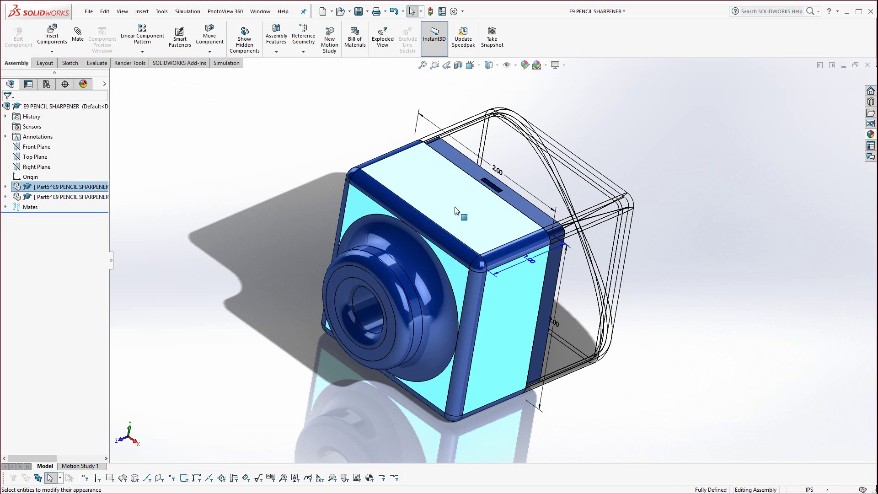
{"action": "double_click", "coordinate": [498, 172]}
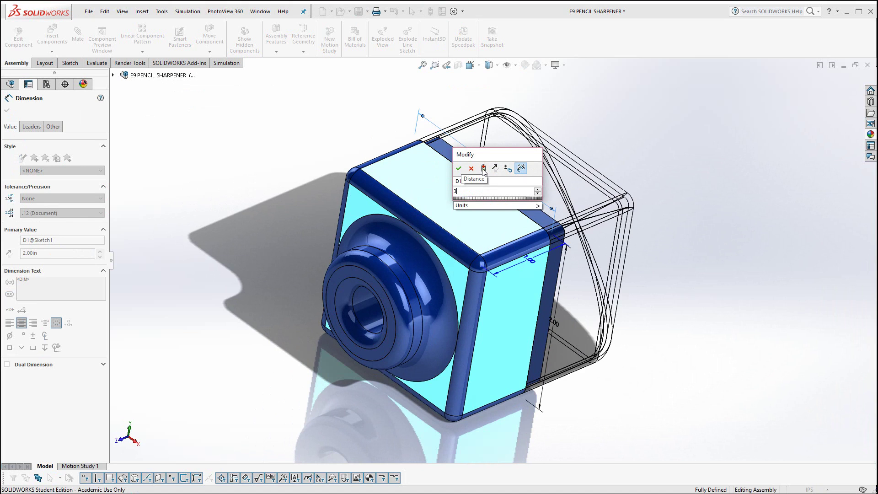
{"action": "type", "text": "3"}
{"action": "left_click", "coordinate": [483, 169]}
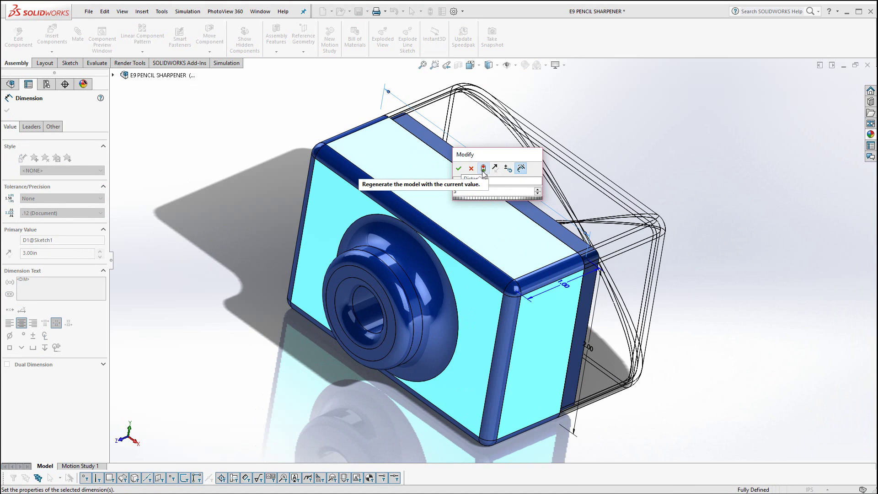
{"action": "key", "text": "Return"}
{"action": "key", "text": "Escape"}
{"action": "middle_click_drag", "start_coordinate": [659, 224], "coordinate": [686, 223]}
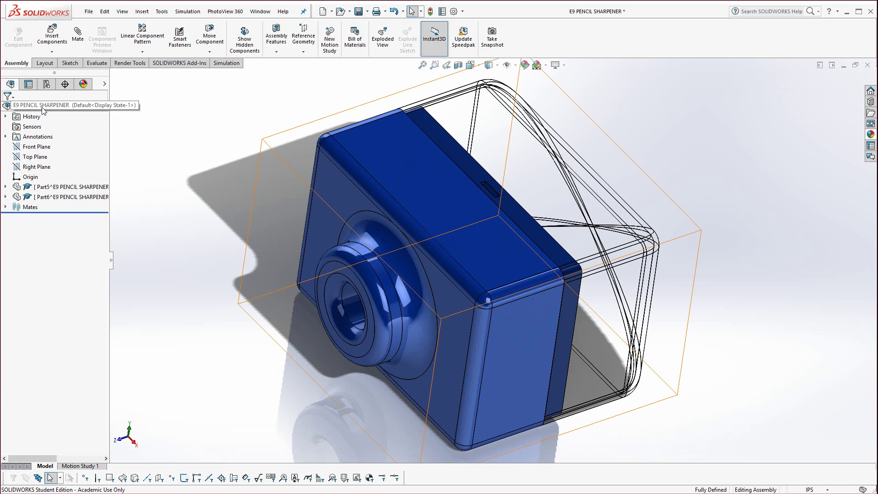
- Set the width dimension along the front part's upper edge to 2 in and rebuild the assembly
{"action": "scroll", "coordinate": [380, 227], "scroll_direction": "up", "scroll_amount": 5}
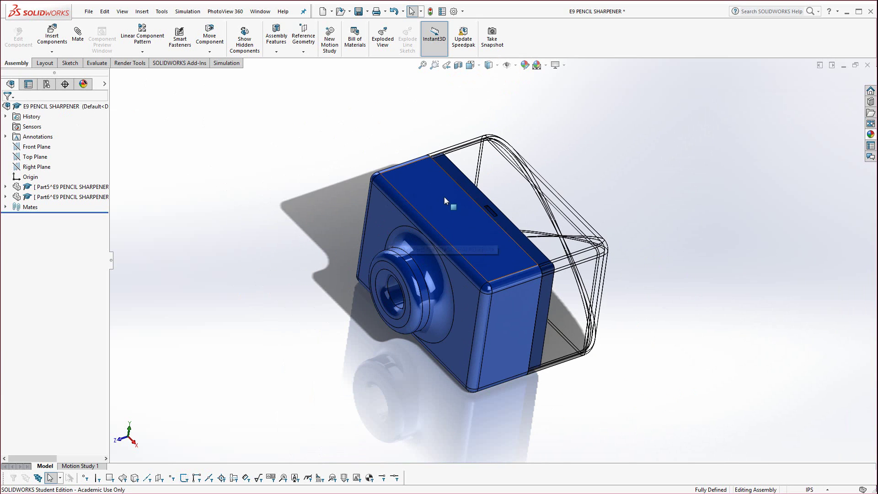
{"action": "scroll", "coordinate": [444, 200], "scroll_direction": "down", "scroll_amount": 2}
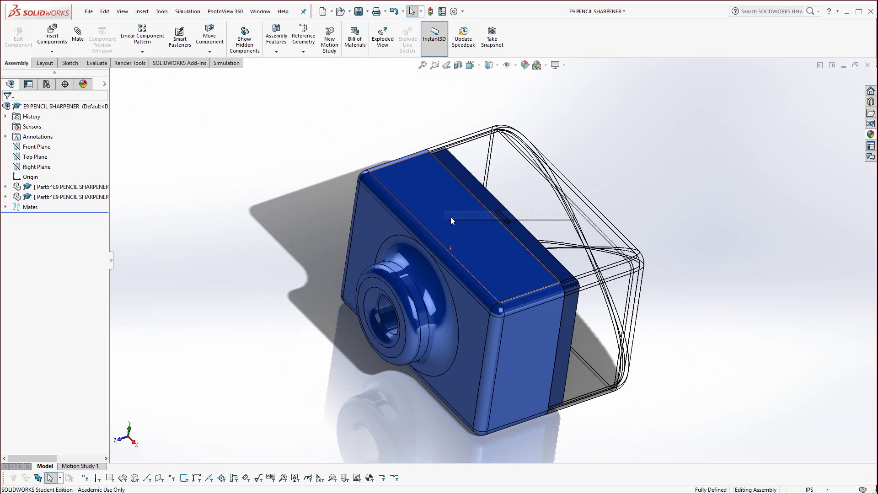
{"action": "left_click", "coordinate": [449, 218]}
{"action": "double_click", "coordinate": [505, 211]}
{"action": "type", "text": "2"}
{"action": "key", "text": "Return"}
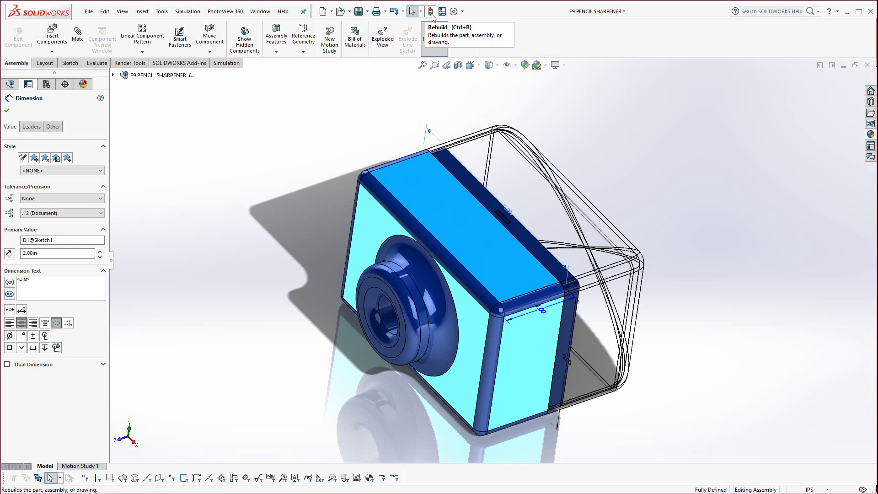
{"action": "left_click", "coordinate": [430, 11]}
{"action": "mouse_move", "coordinate": [311, 254]}
{"action": "middle_mouse_down"}
{"action": "mouse_move", "coordinate": [347, 274]}
{"action": "mouse_move", "coordinate": [314, 262]}
{"action": "middle_mouse_up"}
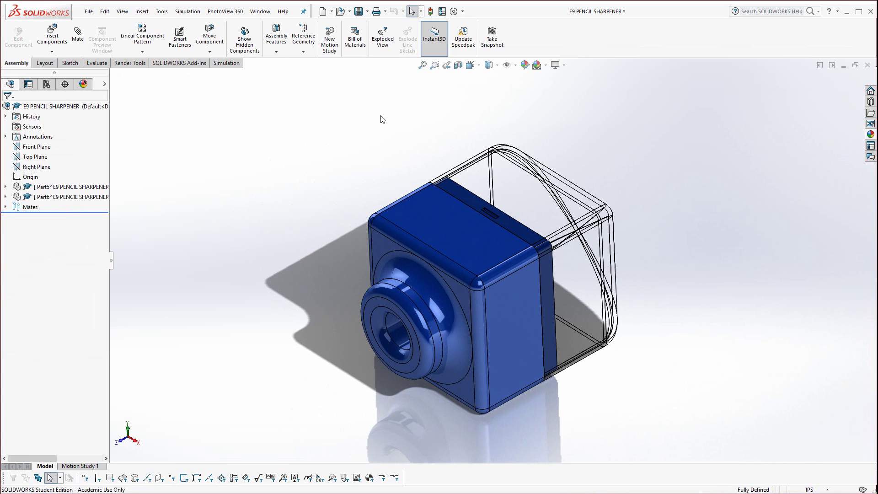
- Create an exploded view that moves the front part away from the back part along Z, and collapse it
{"action": "left_click", "coordinate": [383, 39]}
{"action": "left_click", "coordinate": [439, 234]}
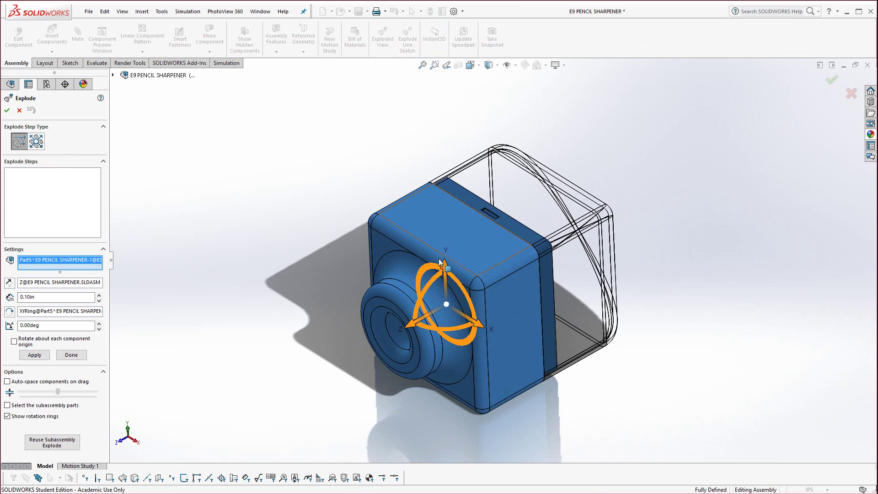
{"action": "left_click_drag", "start_coordinate": [413, 328], "coordinate": [280, 405]}
{"action": "left_click", "coordinate": [7, 111]}
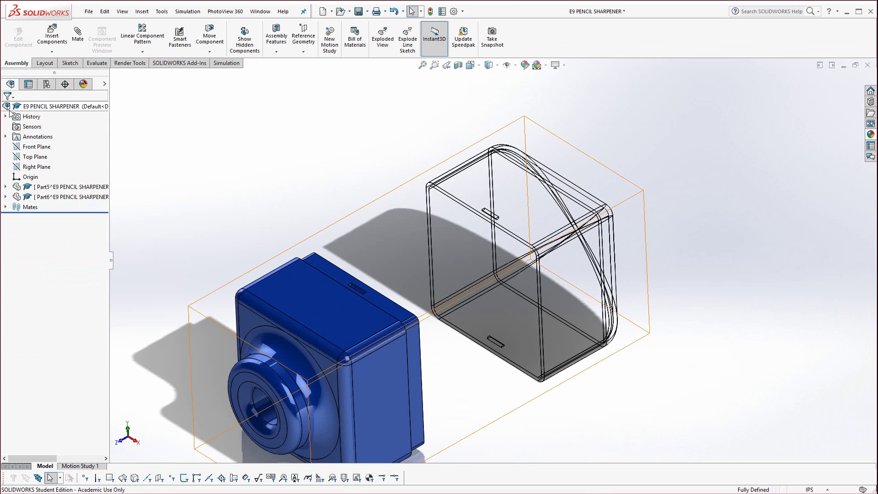
{"action": "right_click", "coordinate": [51, 109]}
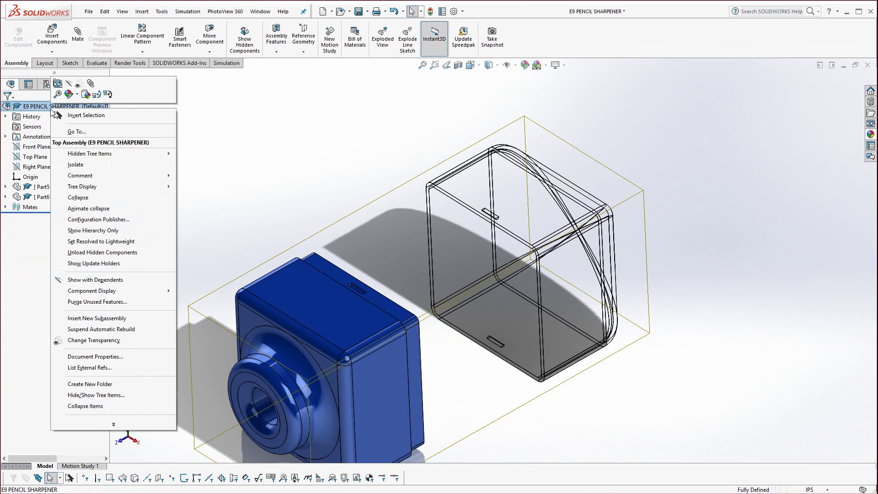
{"action": "left_click", "coordinate": [86, 198]}
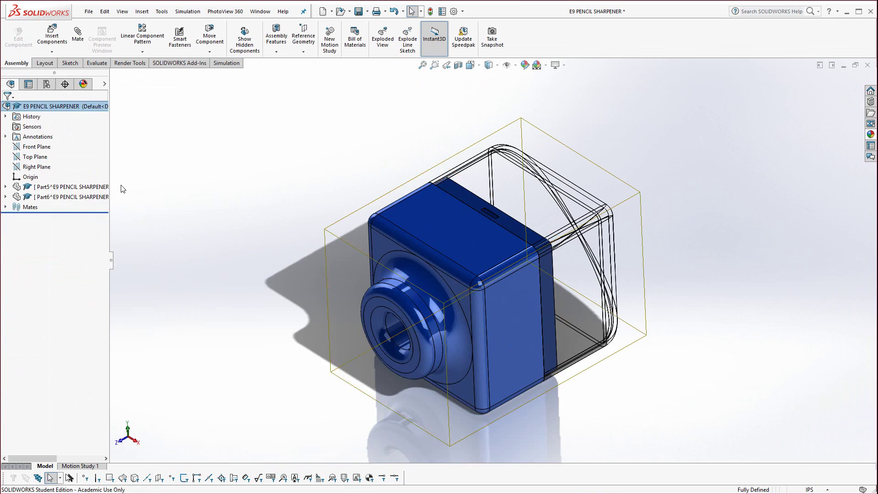
{"action": "scroll", "coordinate": [530, 270], "scroll_direction": "down", "scroll_amount": 3}
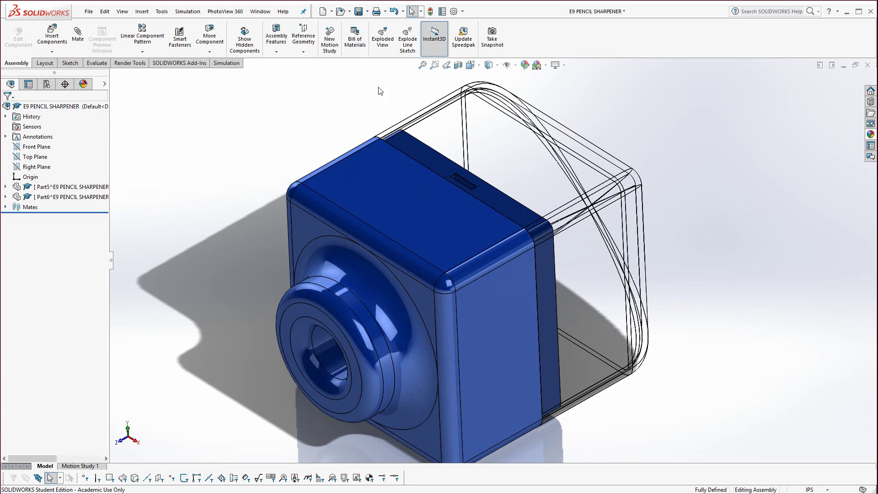
- Save the assembly with all modified parts, storing the virtual components internally
{"action": "left_click", "coordinate": [359, 11]}
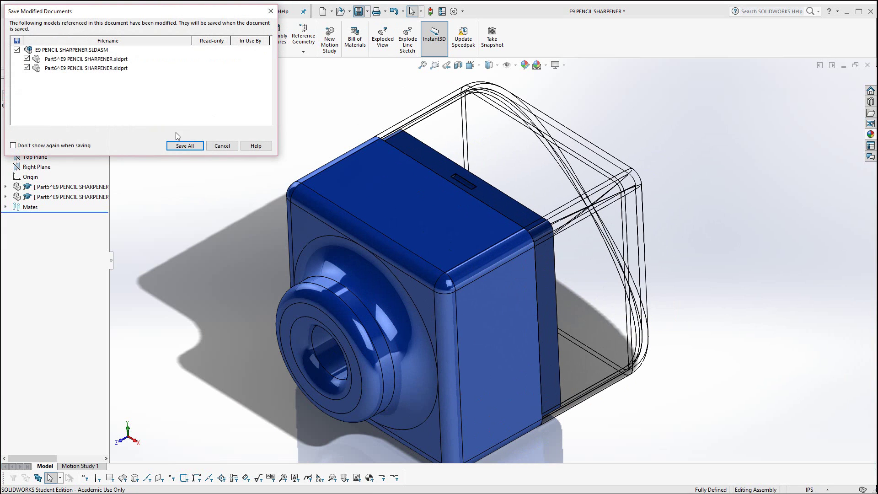
{"action": "left_click", "coordinate": [184, 146]}
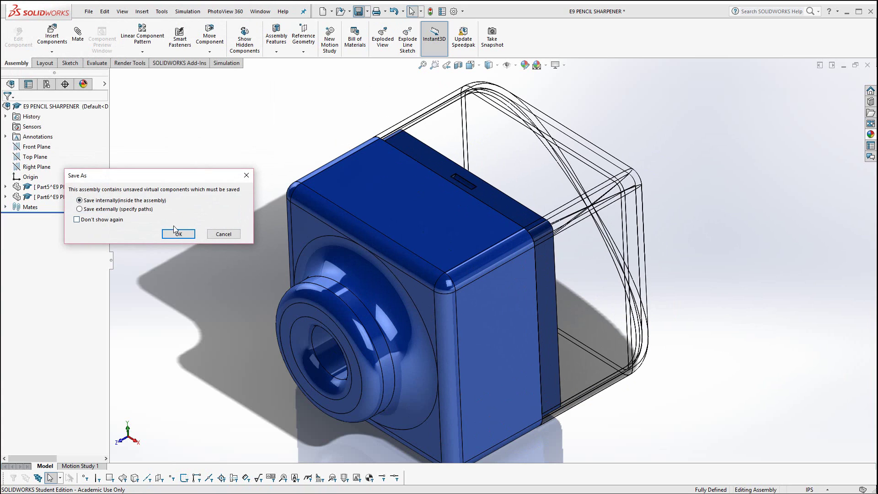
{"action": "left_click", "coordinate": [176, 234]}
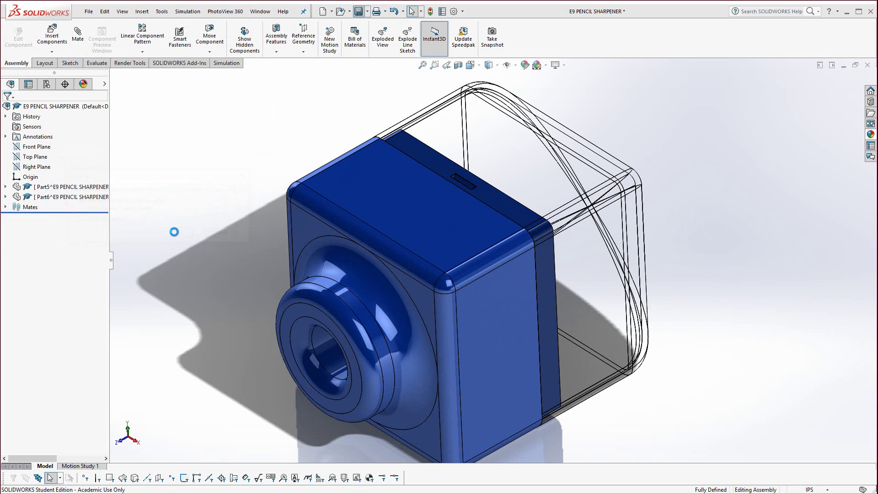
{"action": "key", "text": "f"}
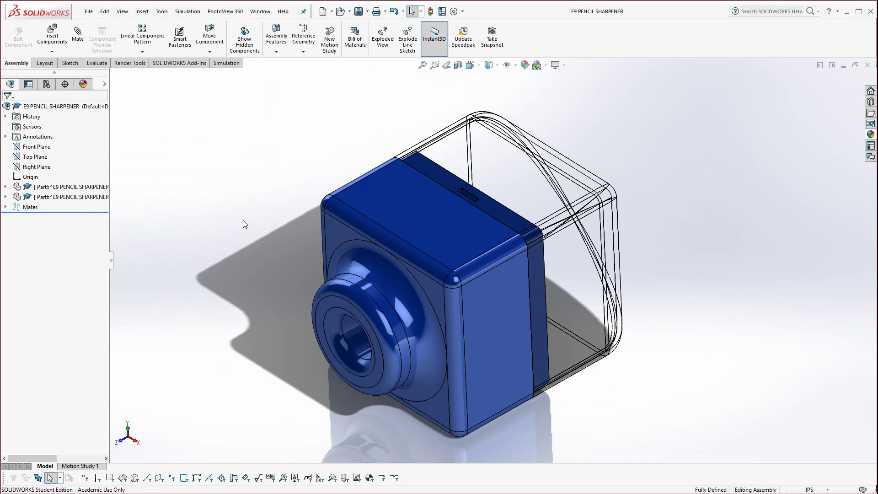
- Make a drawing from the assembly on an A (ANSI) Landscape sheet with the sheet format displayed
{"action": "middle_click_drag", "start_coordinate": [256, 225], "coordinate": [202, 124]}
{"action": "left_click", "coordinate": [88, 11]}
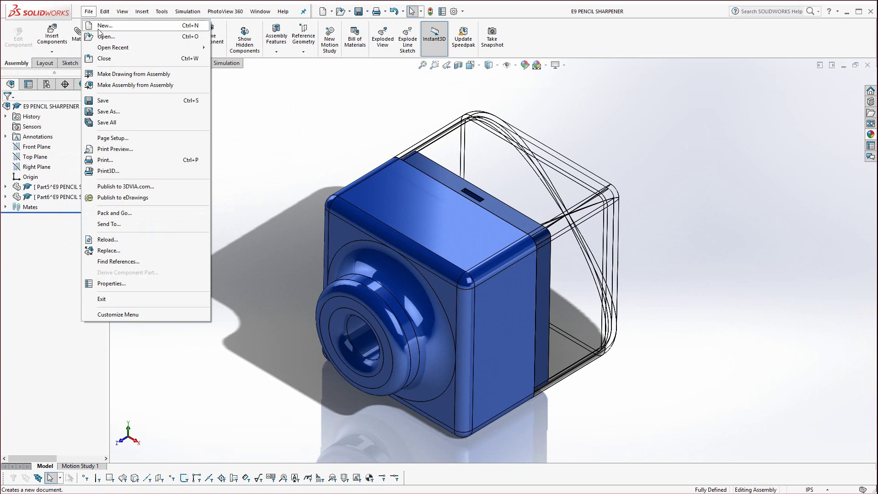
{"action": "left_click", "coordinate": [113, 75]}
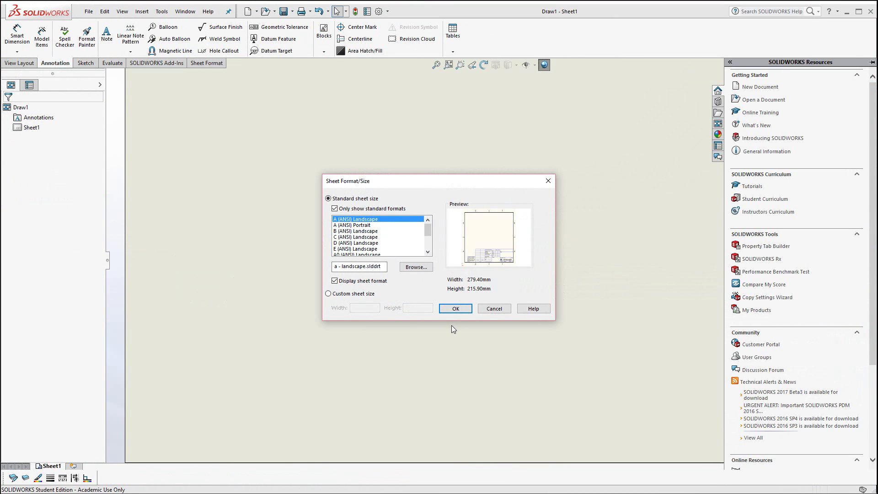
{"action": "left_click", "coordinate": [456, 309]}
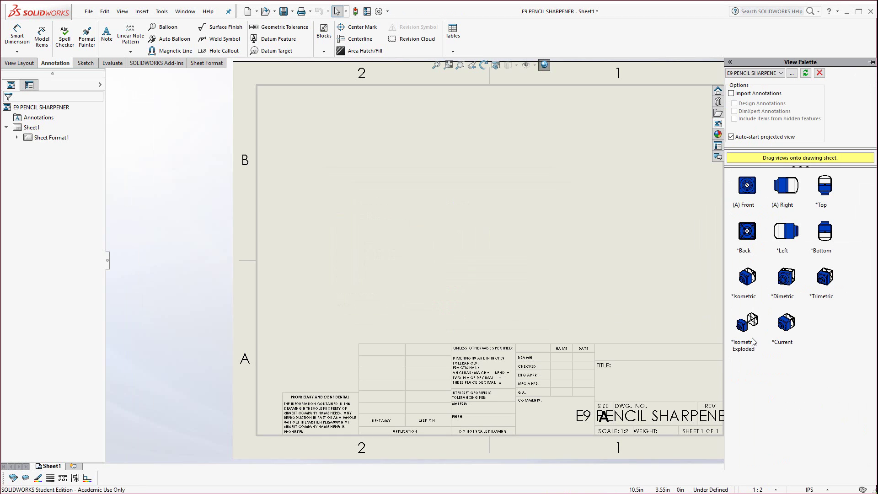
- Place the isometric exploded view in the sheet's upper-right area and display it shaded with edges
{"action": "mouse_move", "coordinate": [750, 333]}
{"action": "left_mouse_down"}
{"action": "mouse_move", "coordinate": [701, 288]}
{"action": "mouse_move", "coordinate": [661, 307]}
{"action": "mouse_move", "coordinate": [670, 288]}
{"action": "left_mouse_up"}
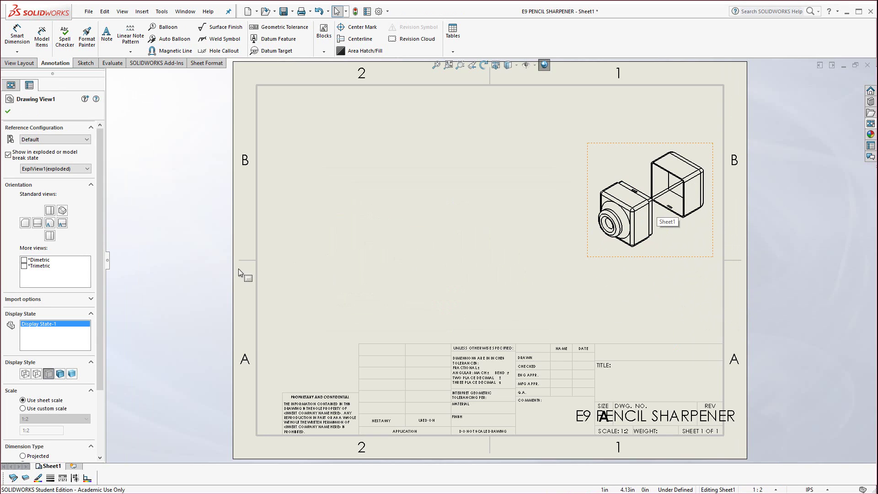
{"action": "left_click", "coordinate": [60, 374]}
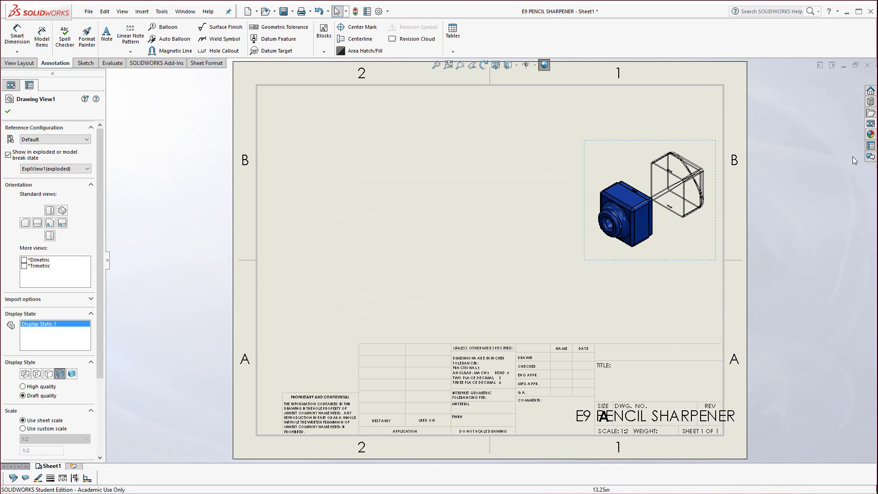
- Place the assembly's front view in the left half of the sheet and project the top view above it
{"action": "left_click", "coordinate": [870, 124]}
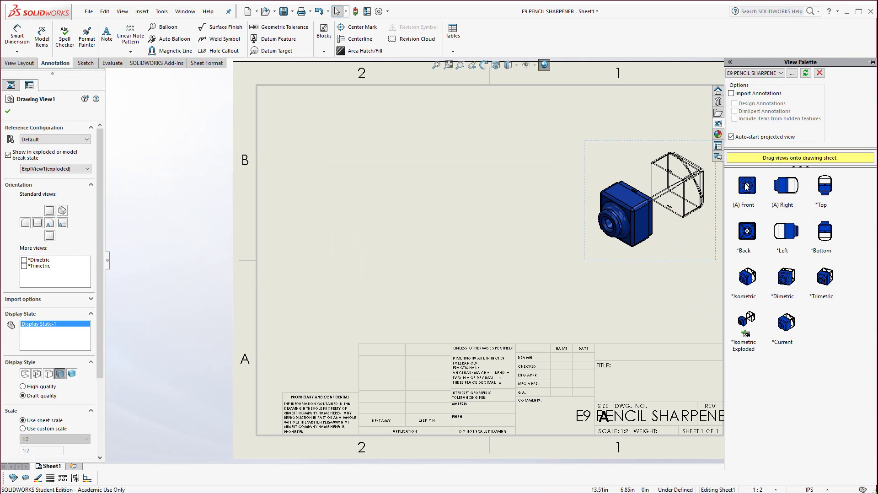
{"action": "mouse_move", "coordinate": [746, 186]}
{"action": "left_mouse_down"}
{"action": "mouse_move", "coordinate": [357, 251]}
{"action": "mouse_move", "coordinate": [370, 274]}
{"action": "left_mouse_up"}
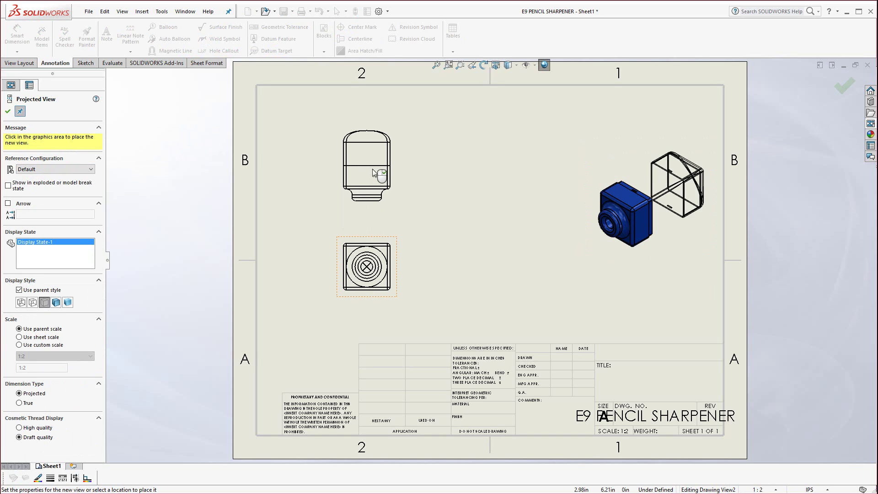
{"action": "left_click", "coordinate": [374, 173]}
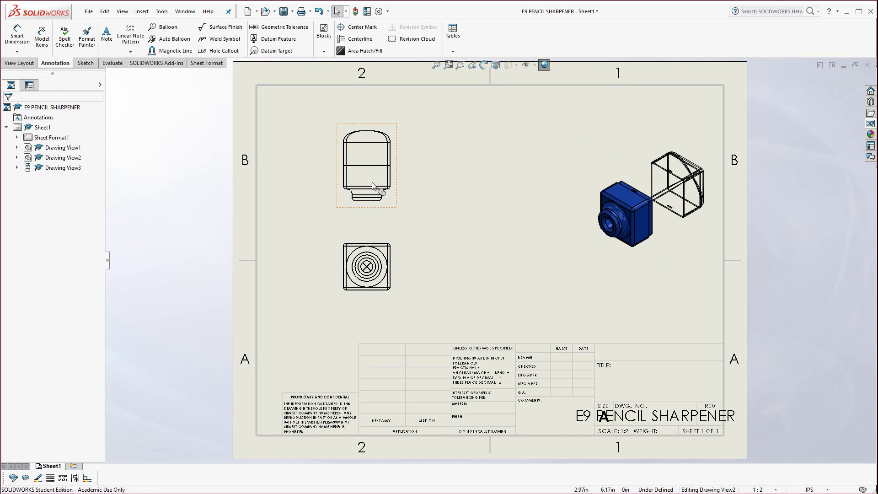
- Show tangent edges with font in the front and top views, and shift the aligned pair slightly left on the sheet
{"action": "left_click", "coordinate": [399, 294]}
{"action": "left_click", "coordinate": [390, 201], "text": "ctrl"}
{"action": "right_click", "coordinate": [391, 200]}
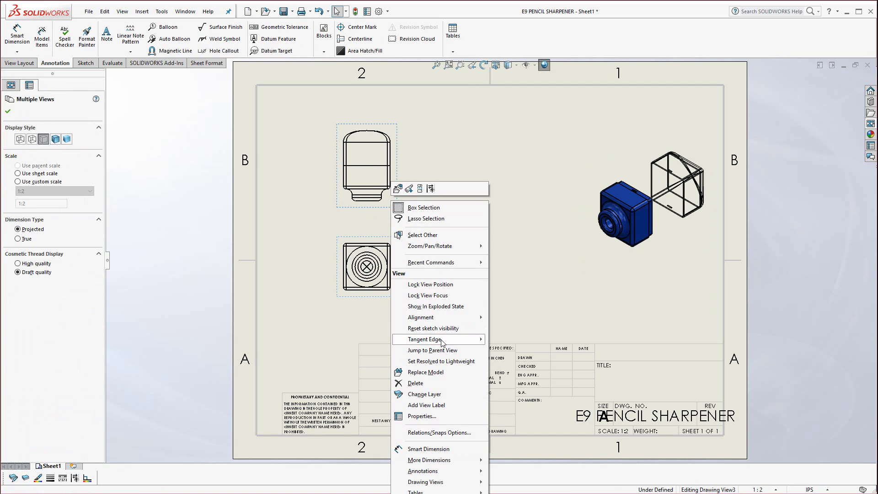
{"action": "mouse_move", "coordinate": [442, 342]}
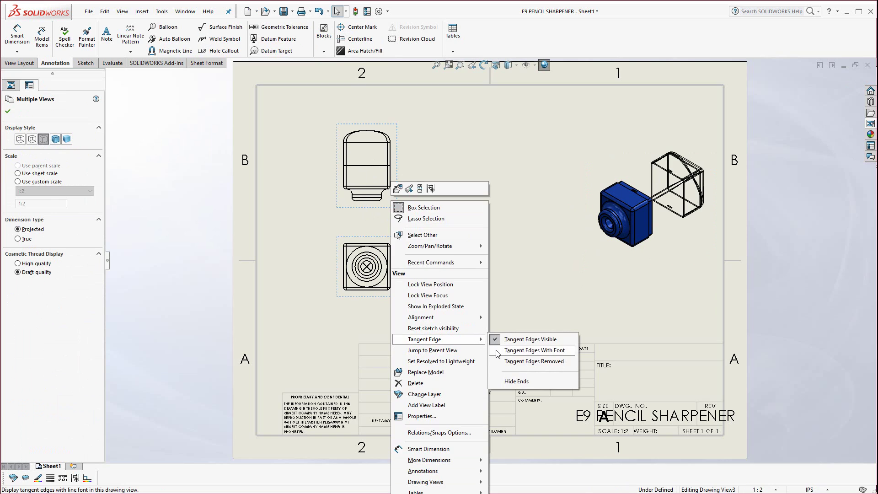
{"action": "left_click", "coordinate": [534, 350]}
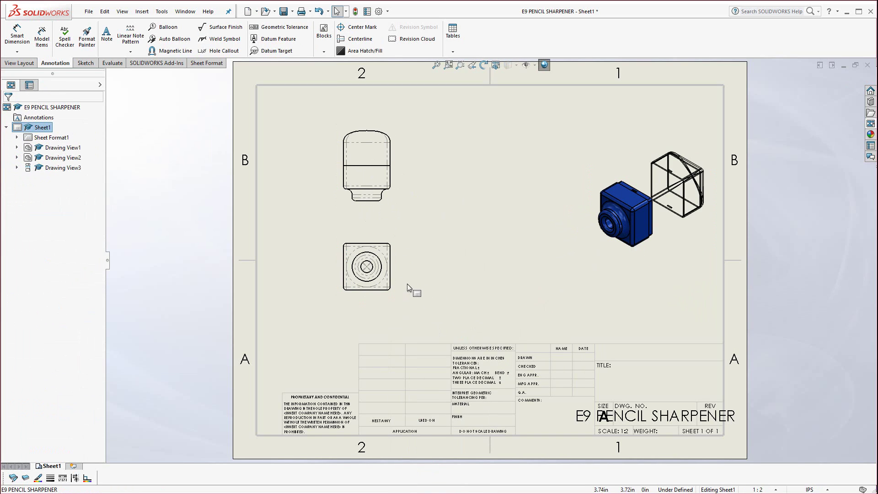
{"action": "left_click", "coordinate": [392, 299]}
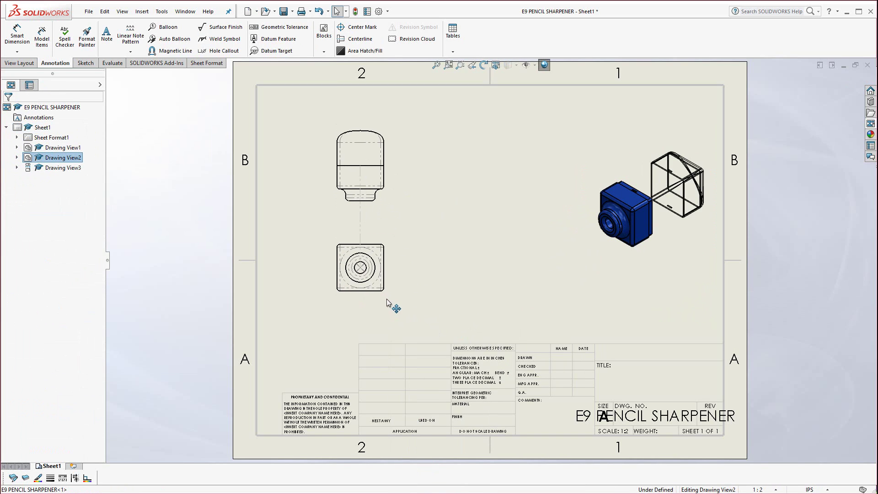
- Create a section view with a vertical cutting line through the front view's centre, using auto hatching, and place it to the view's right
{"action": "left_click", "coordinate": [393, 272]}
{"action": "scroll", "coordinate": [377, 252], "scroll_direction": "down", "scroll_amount": 3}
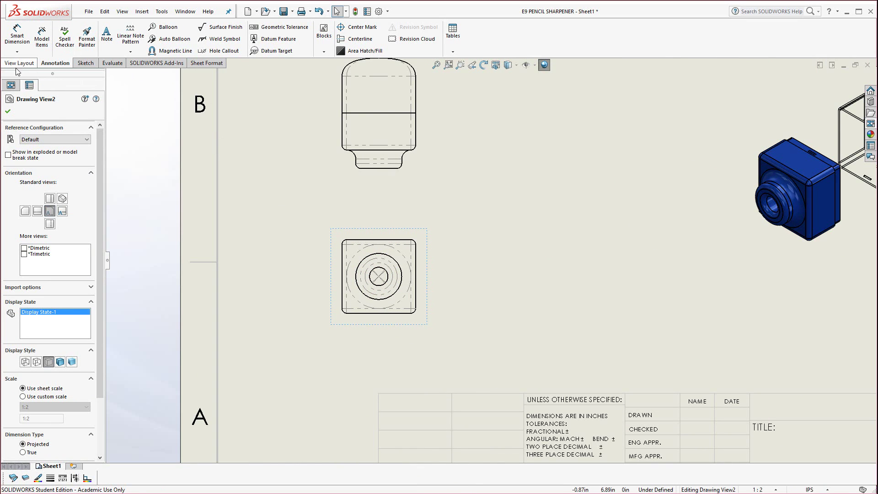
{"action": "left_click", "coordinate": [8, 111]}
{"action": "left_click", "coordinate": [29, 64]}
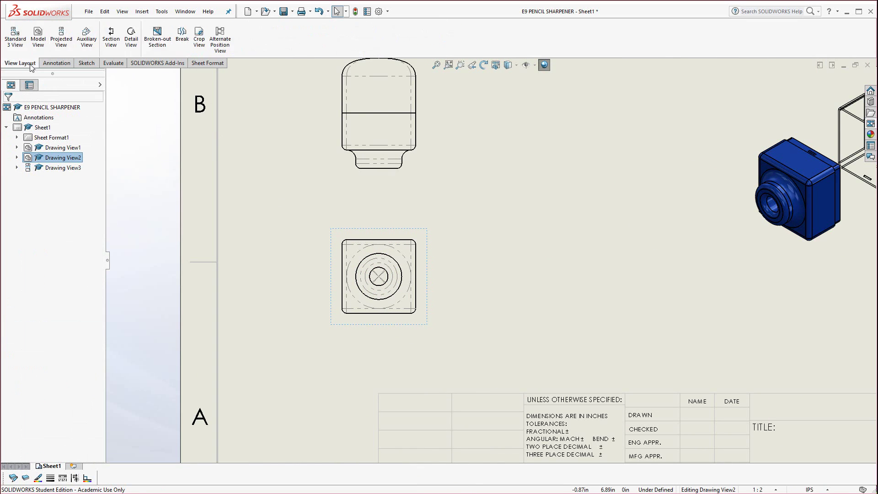
{"action": "left_click", "coordinate": [110, 36]}
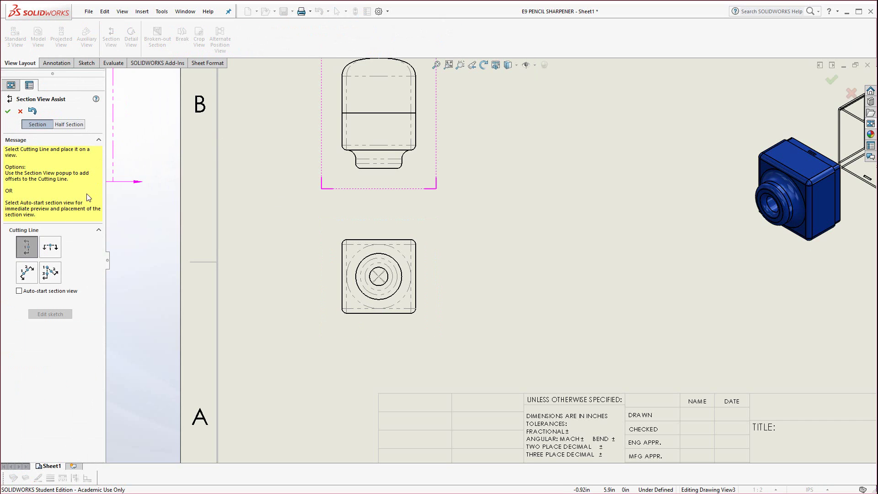
{"action": "left_click", "coordinate": [379, 277]}
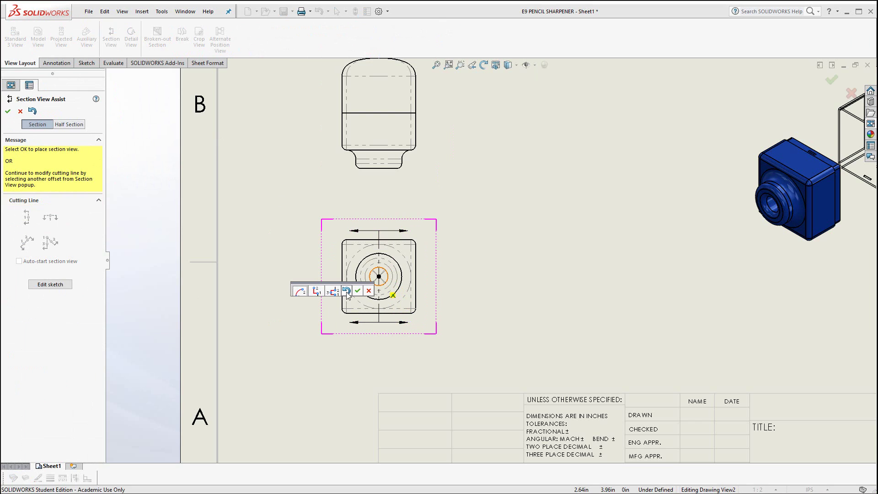
{"action": "left_click", "coordinate": [382, 289]}
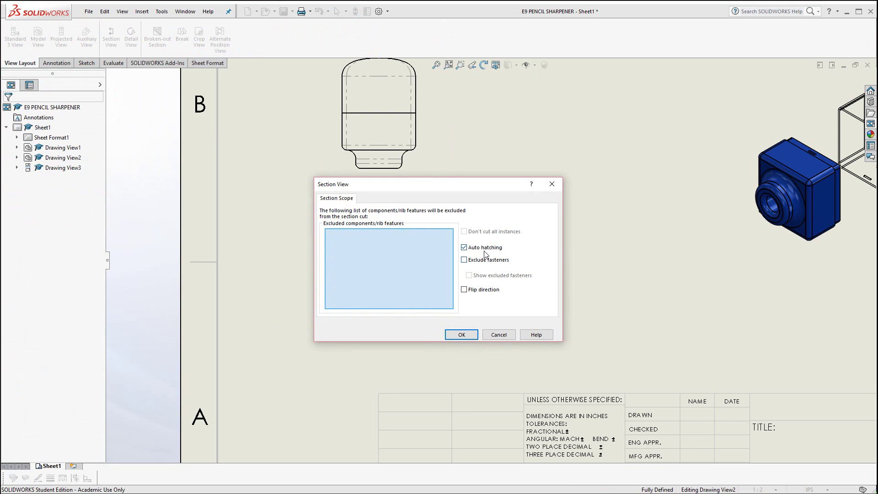
{"action": "left_click", "coordinate": [469, 334]}
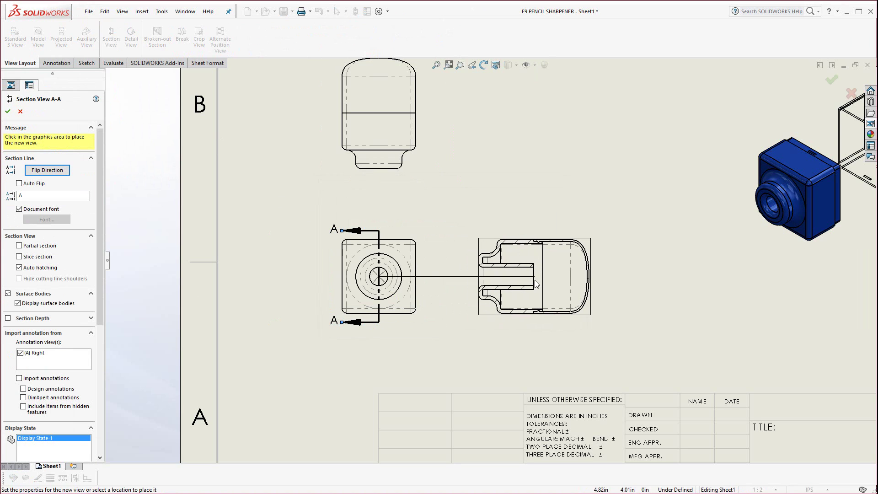
{"action": "left_click", "coordinate": [535, 282]}
- Create a detail view circling the upper snap joint in the section view and place it above the section
{"action": "scroll", "coordinate": [553, 254], "scroll_direction": "down", "scroll_amount": 5}
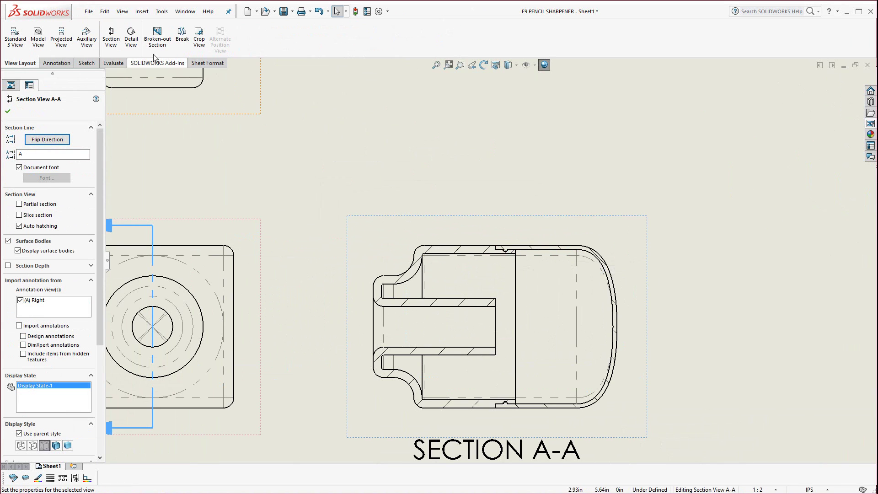
{"action": "left_click", "coordinate": [132, 38]}
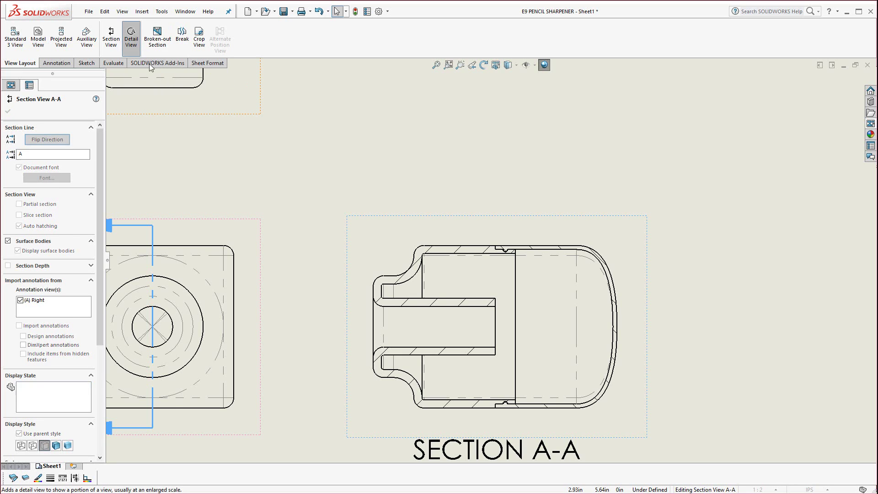
{"action": "left_click", "coordinate": [503, 249]}
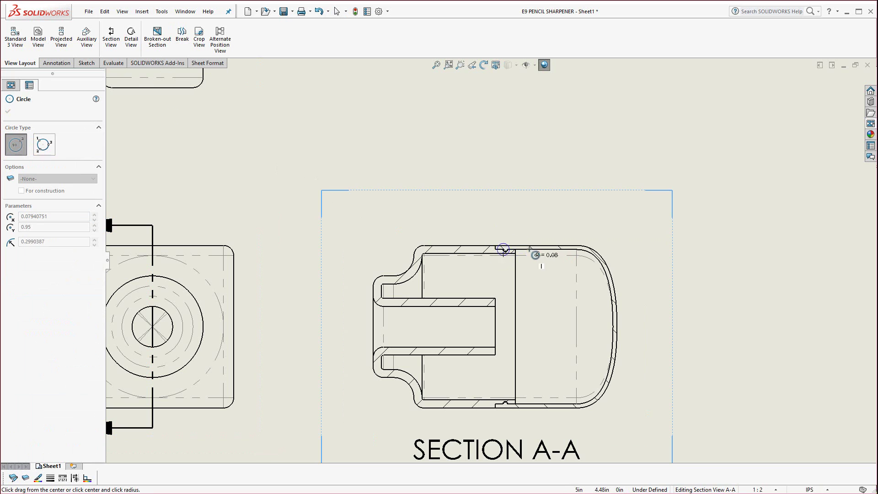
{"action": "left_click", "coordinate": [523, 228]}
{"action": "scroll", "coordinate": [593, 173], "scroll_direction": "up", "scroll_amount": 5}
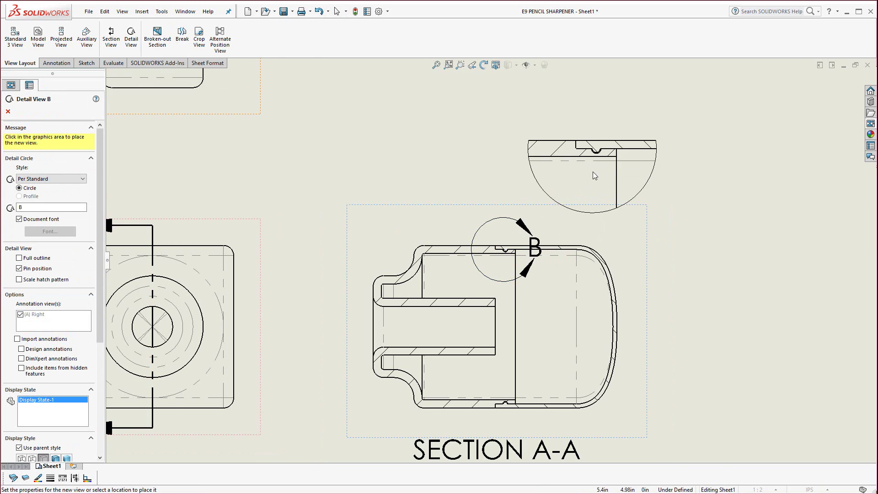
{"action": "left_click", "coordinate": [585, 132]}
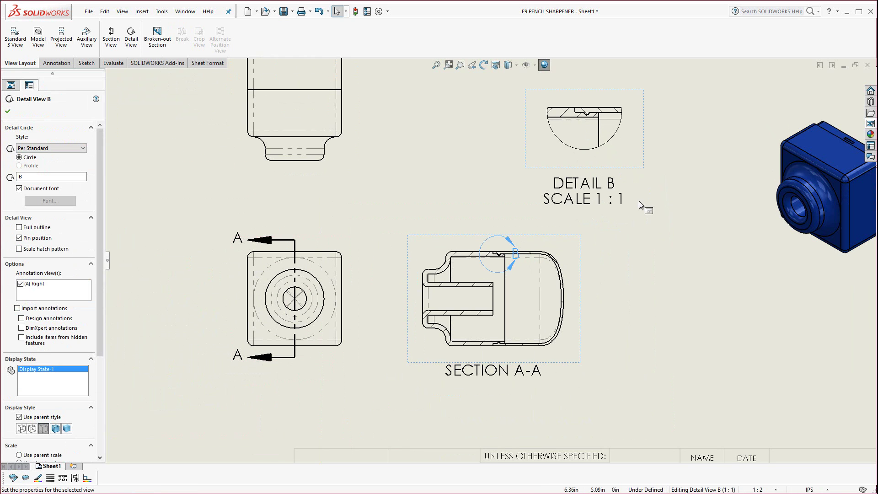
- Move the detail circle's B label slightly upward, clear of the section view's upper edge
{"action": "scroll", "coordinate": [635, 262], "scroll_direction": "up", "scroll_amount": 2}
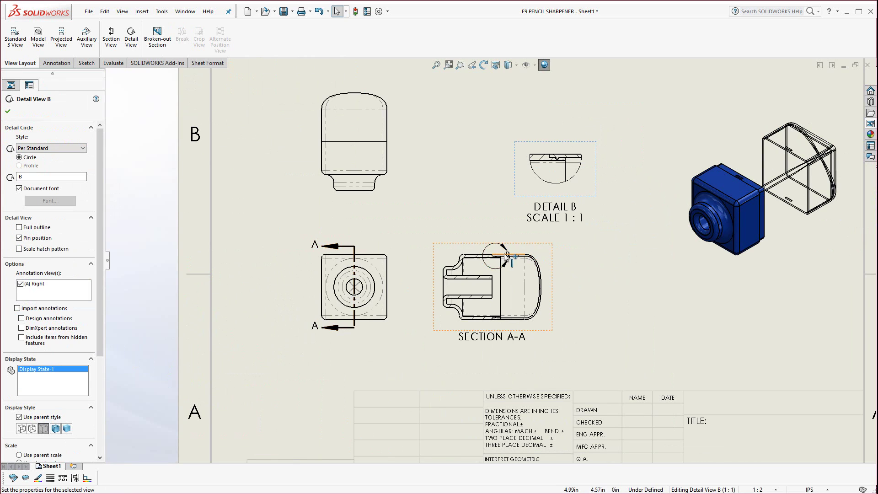
{"action": "left_click_drag", "start_coordinate": [511, 257], "coordinate": [513, 248]}
{"action": "key", "text": "Escape"}
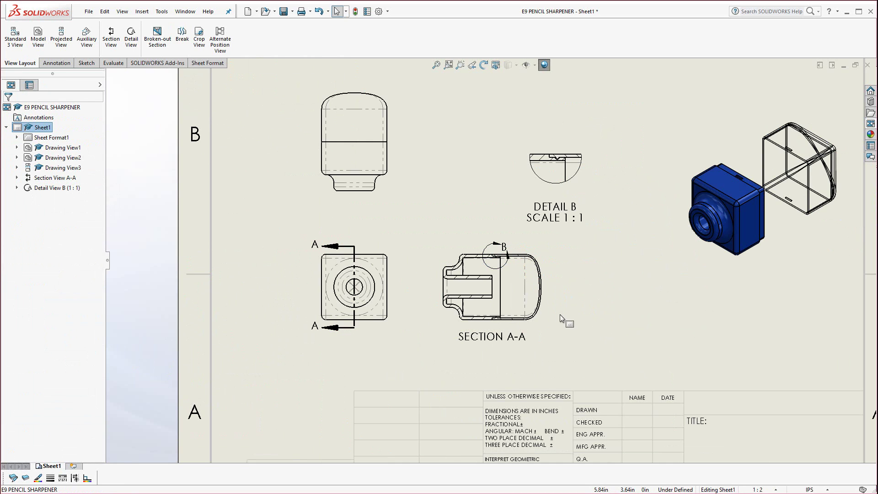
- Dimension the section view's overall length above the view and give the dimension an inspection outline
{"action": "scroll", "coordinate": [425, 311], "scroll_direction": "down", "scroll_amount": 2}
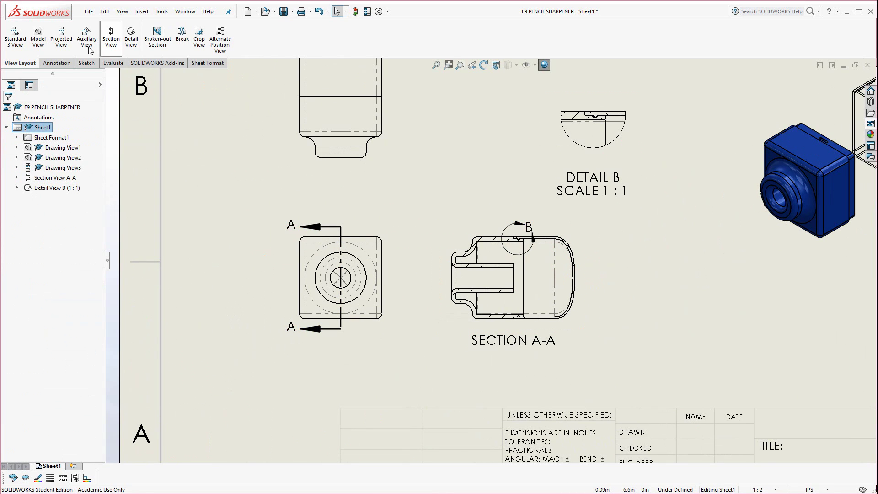
{"action": "left_click", "coordinate": [55, 63]}
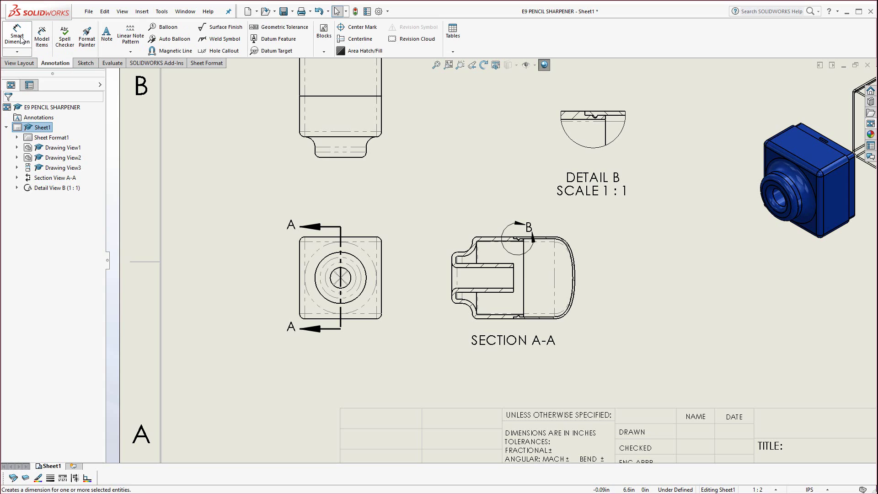
{"action": "left_click", "coordinate": [21, 39]}
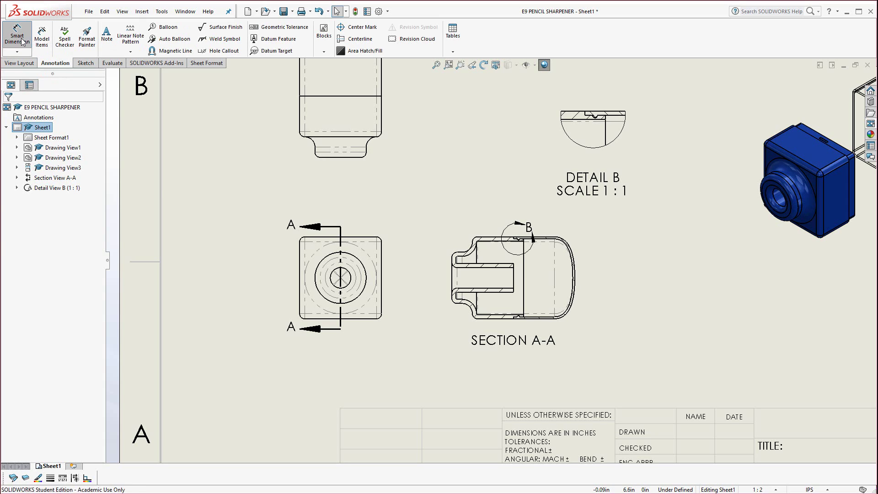
{"action": "left_click", "coordinate": [453, 284]}
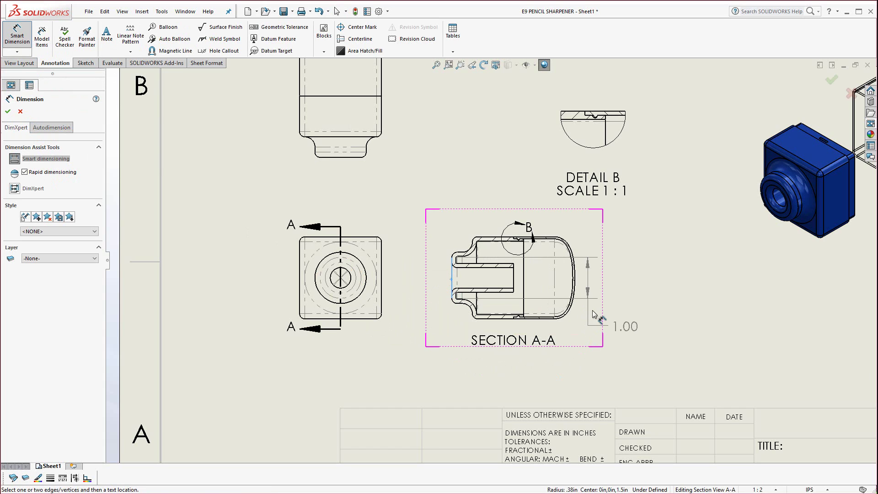
{"action": "left_click", "coordinate": [575, 278]}
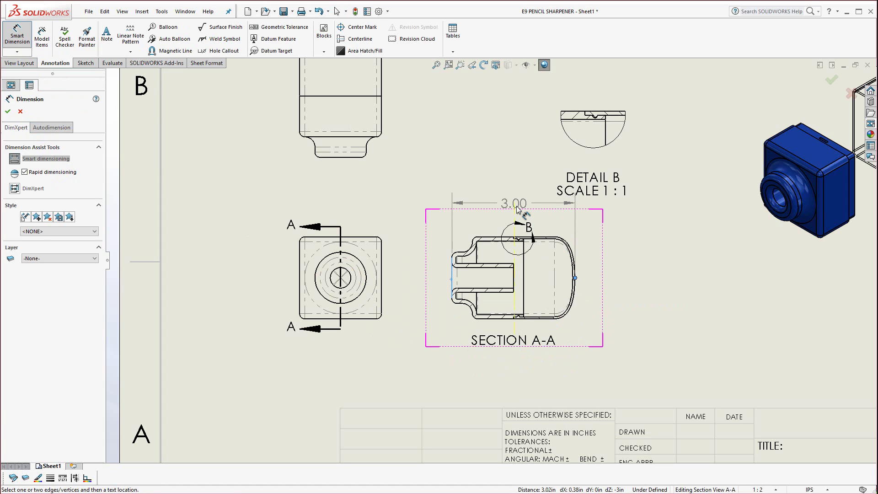
{"action": "left_click", "coordinate": [517, 209]}
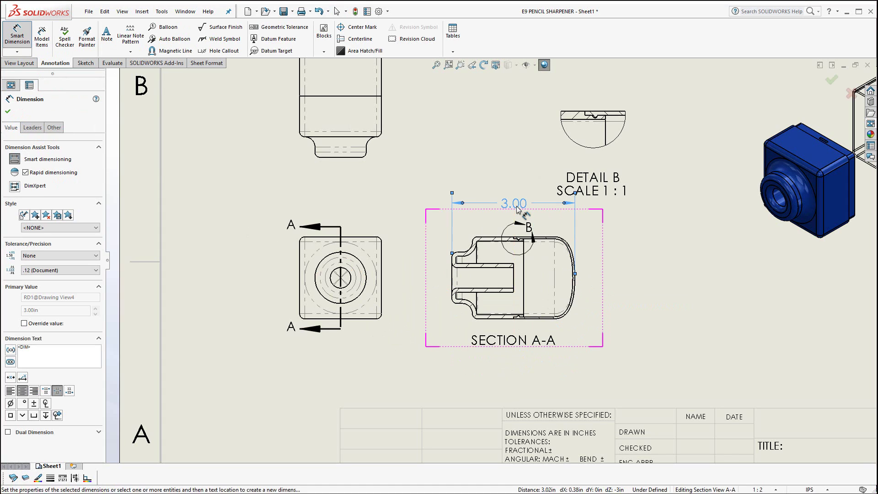
{"action": "left_click", "coordinate": [11, 362]}
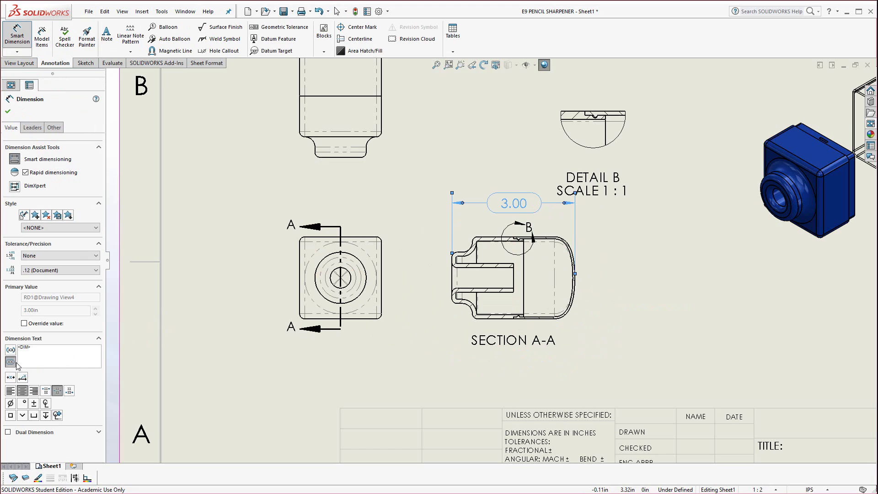
- Dimension the front view's overall height beside the view, using the inspection outline
{"action": "left_click", "coordinate": [354, 237]}
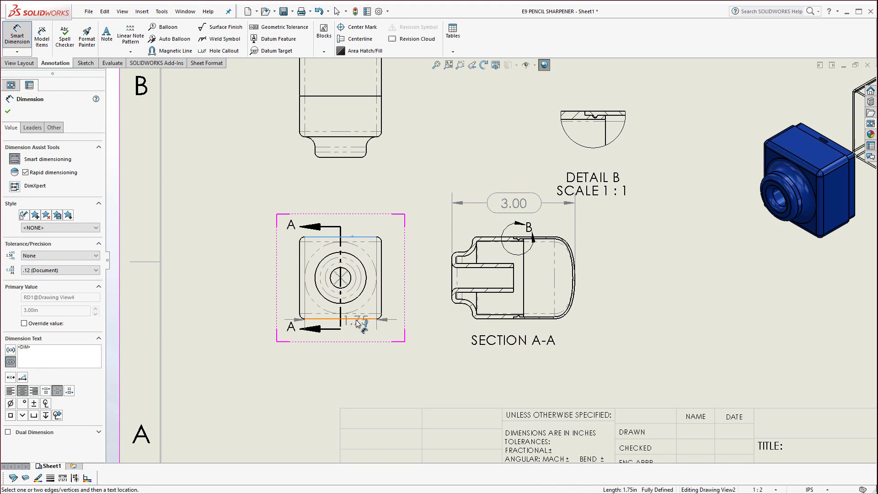
{"action": "left_click", "coordinate": [356, 319]}
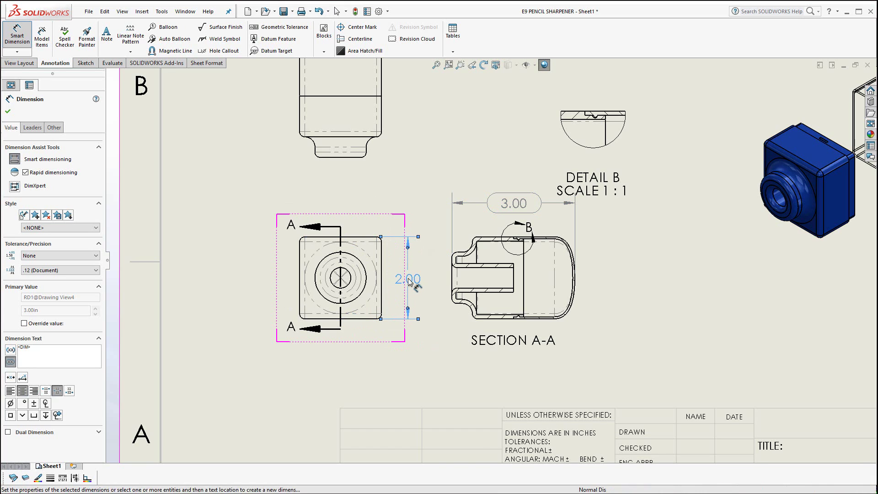
{"action": "left_click", "coordinate": [409, 280]}
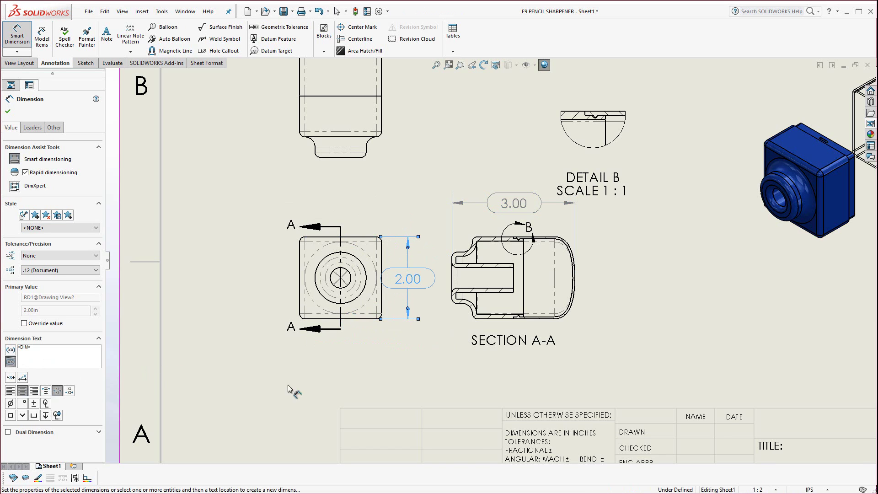
{"action": "key", "text": "Escape"}
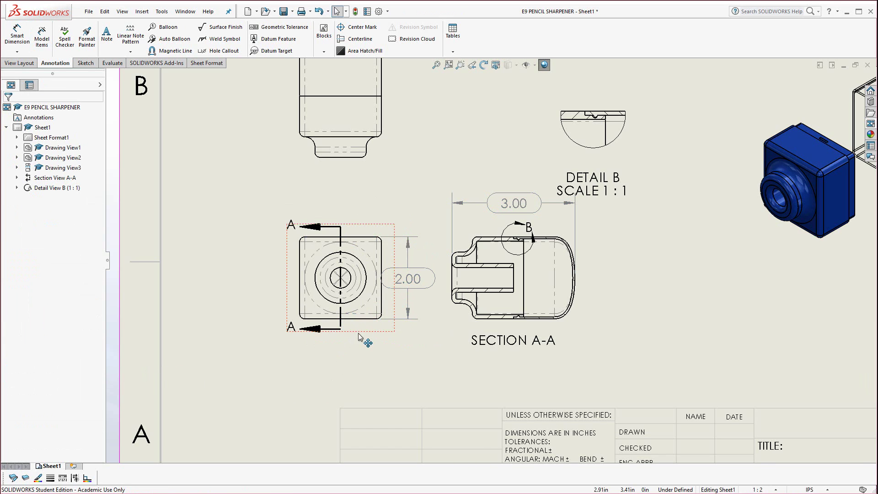
- Shift the front view down and to the left, and move the detail view slightly up and to the right
{"action": "left_click_drag", "start_coordinate": [358, 333], "coordinate": [322, 356]}
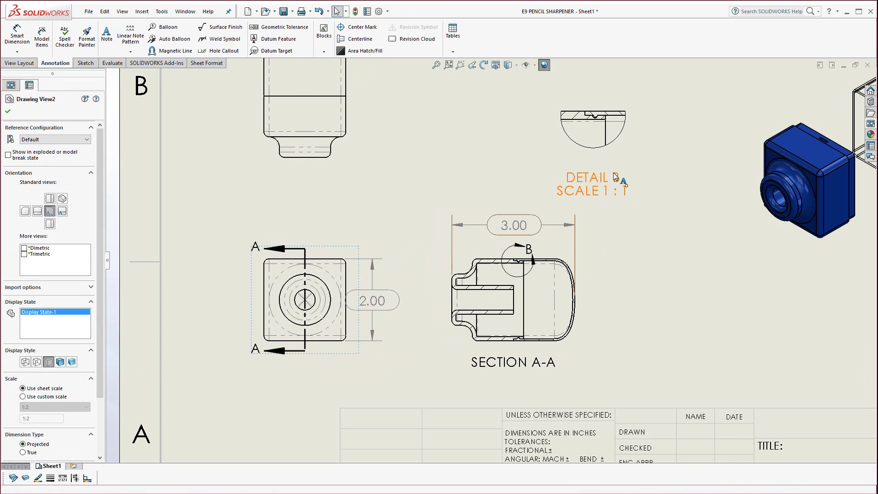
{"action": "left_click_drag", "start_coordinate": [615, 177], "coordinate": [629, 153]}
{"action": "left_click", "coordinate": [616, 294]}
{"action": "key", "text": "f"}
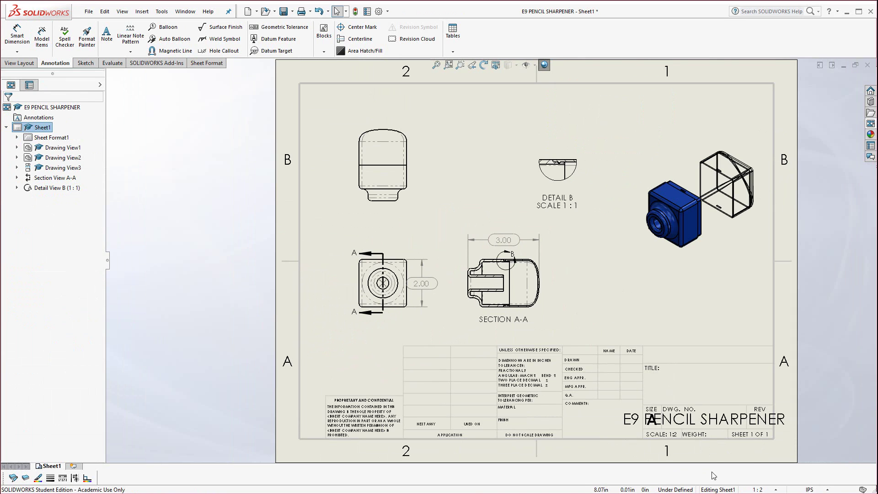
- In the sheet format, reduce the drawing number text in the title block to font size 8, and return to the sheet
{"action": "right_click", "coordinate": [716, 423]}
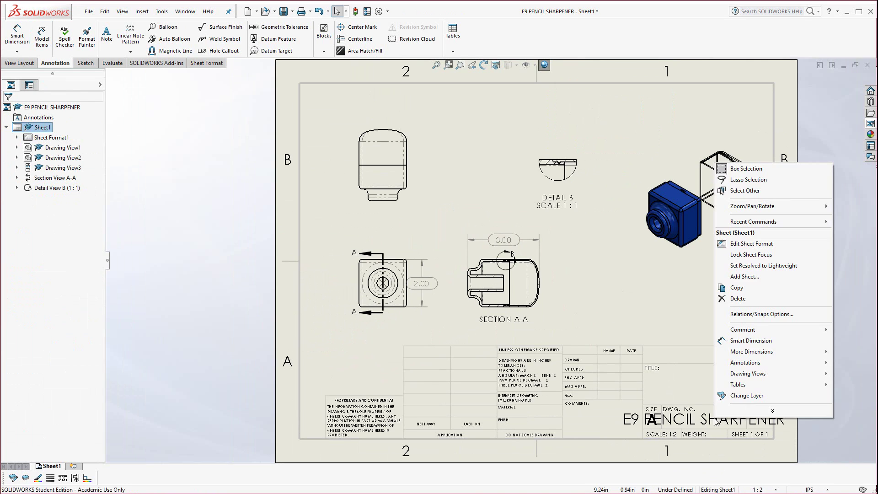
{"action": "left_click", "coordinate": [752, 243]}
{"action": "double_click", "coordinate": [651, 421]}
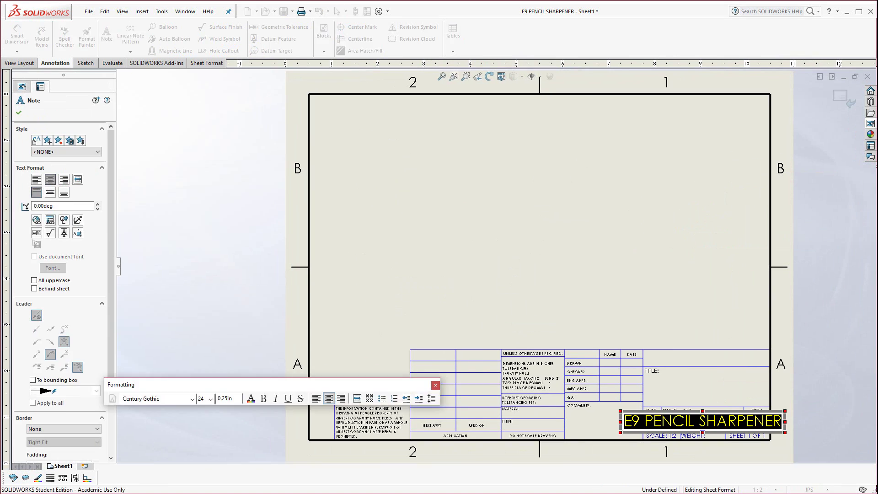
{"action": "left_click", "coordinate": [210, 399]}
{"action": "left_click", "coordinate": [210, 412]}
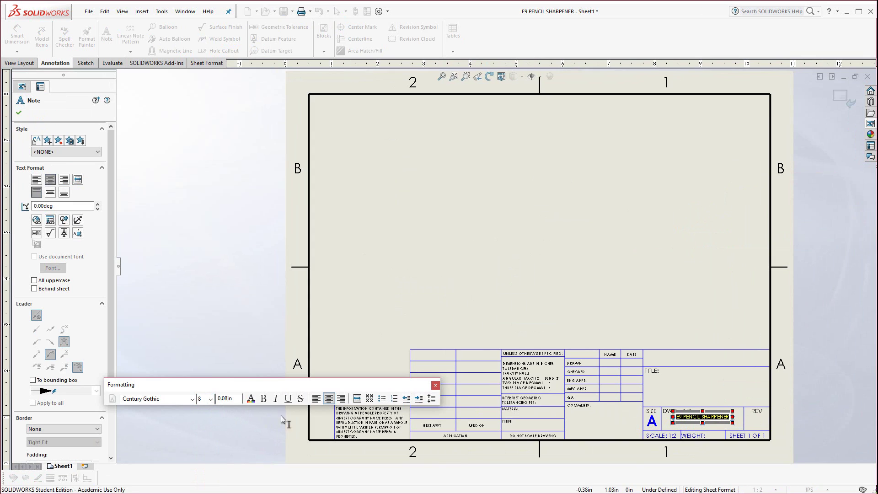
{"action": "left_click", "coordinate": [435, 385]}
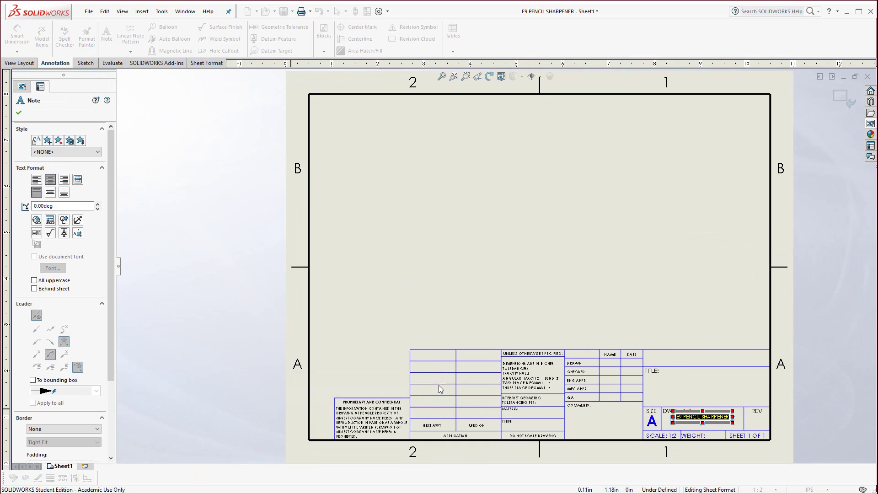
{"action": "left_click", "coordinate": [541, 296]}
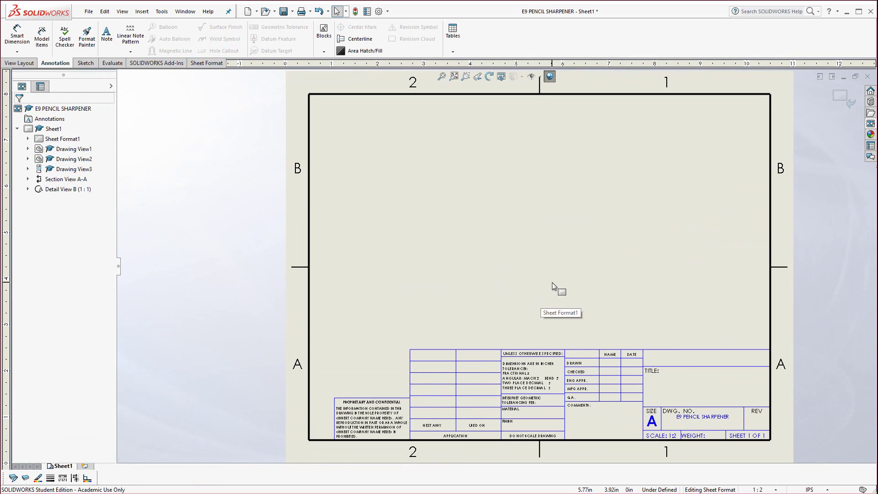
{"action": "right_click", "coordinate": [552, 281]}
{"action": "left_click", "coordinate": [584, 384]}
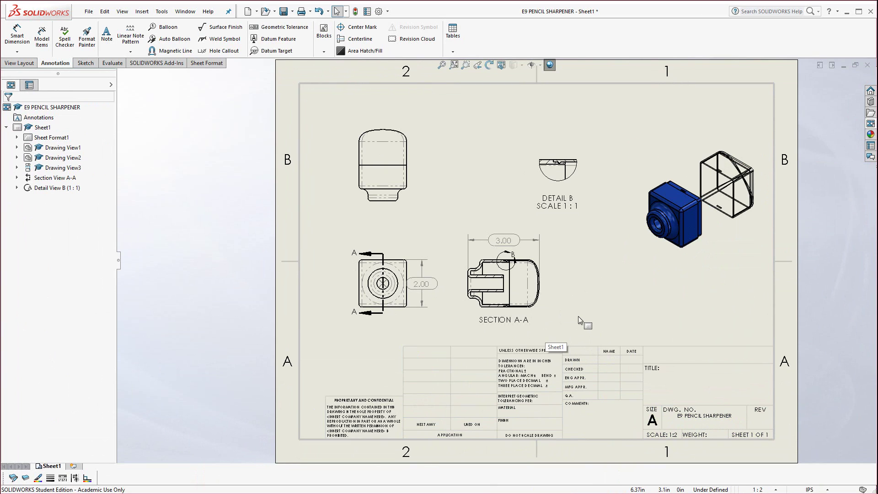
- Insert a top-level-only bill of materials for the exploded view with the bom-standard template, anchored at the sheet border's upper-left corner
{"action": "left_click", "coordinate": [667, 263]}
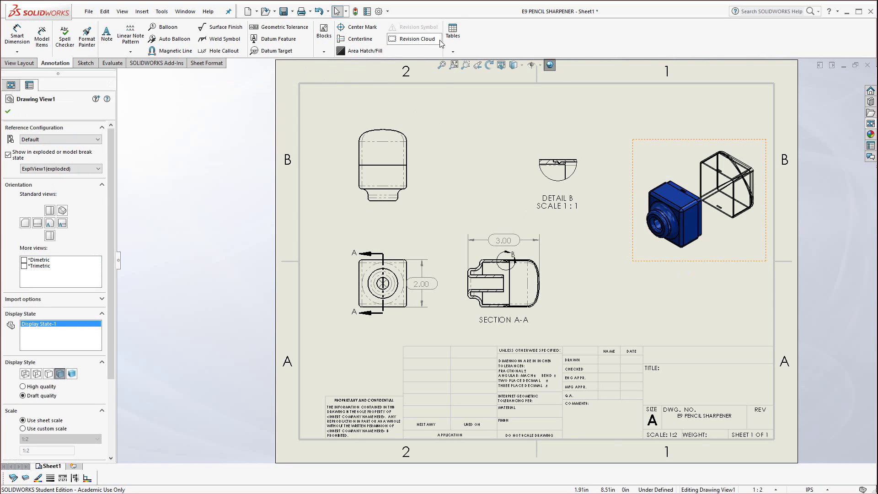
{"action": "left_click", "coordinate": [453, 51]}
{"action": "left_click", "coordinate": [479, 85]}
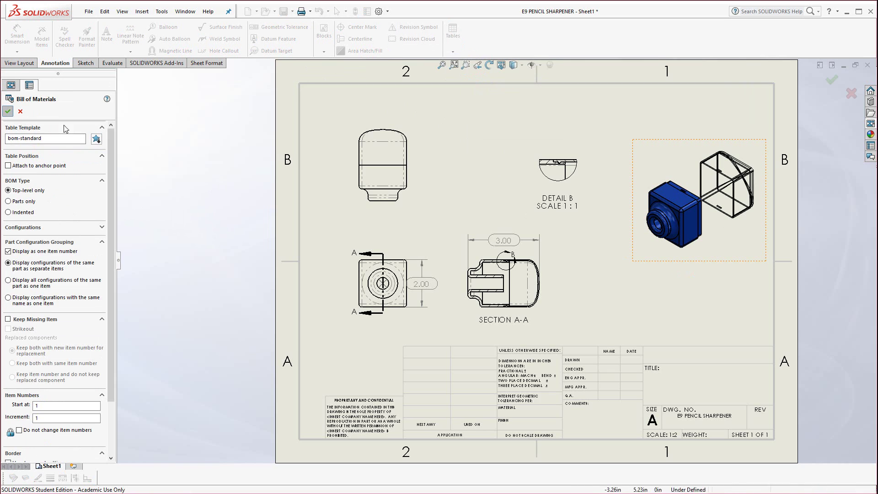
{"action": "left_click", "coordinate": [8, 112]}
{"action": "left_click", "coordinate": [298, 85]}
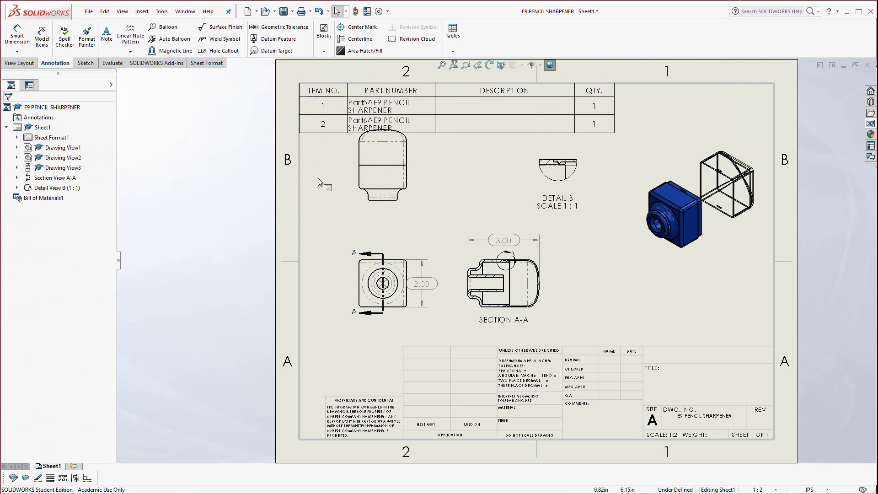
- Move the top view down clear of the bill of materials, and shift the exploded view slightly down and left
{"action": "left_click_drag", "start_coordinate": [359, 211], "coordinate": [359, 227]}
{"action": "key", "text": "Escape"}
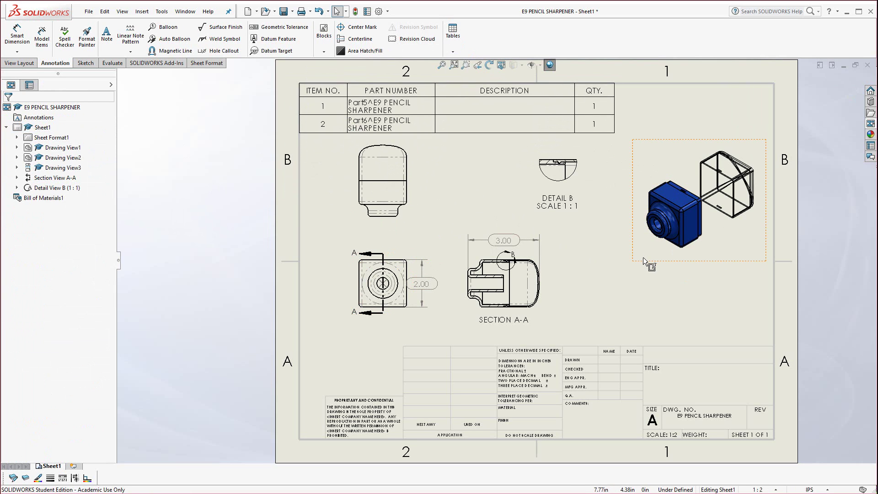
{"action": "left_click_drag", "start_coordinate": [643, 258], "coordinate": [623, 267]}
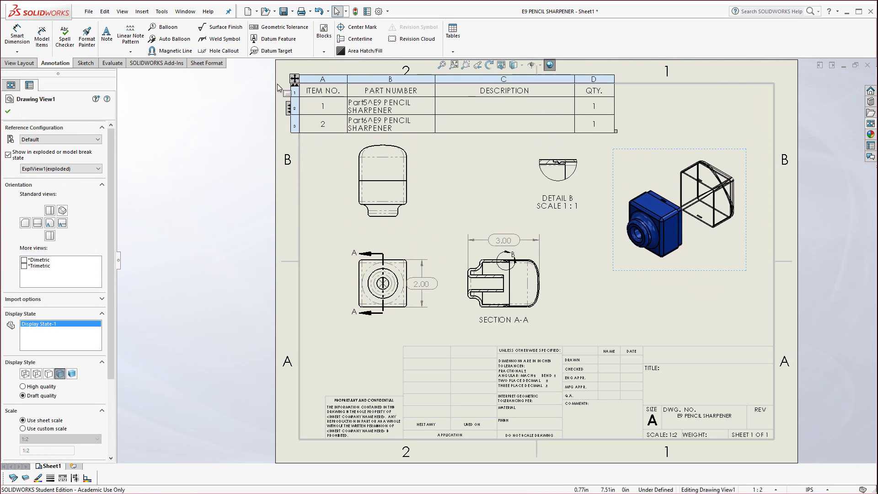
- Add circular item-number balloons to both exploded parts, one below the blue body and one above the transparent cap
{"action": "left_click", "coordinate": [162, 27]}
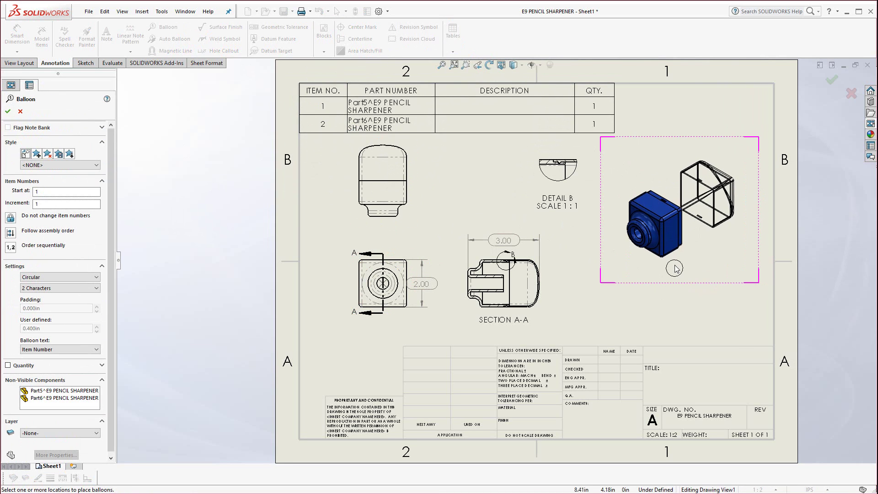
{"action": "left_click", "coordinate": [659, 258]}
{"action": "left_click", "coordinate": [624, 280]}
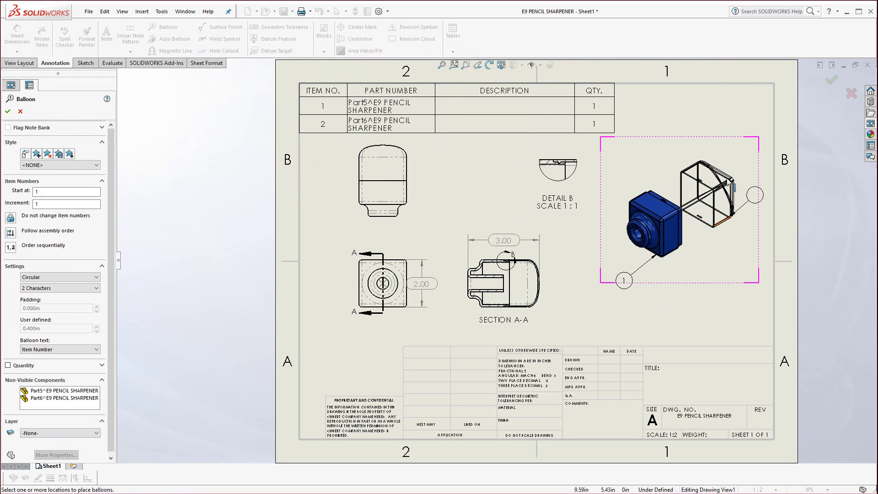
{"action": "left_click", "coordinate": [709, 162]}
{"action": "left_click", "coordinate": [716, 134]}
{"action": "key", "text": "Escape"}
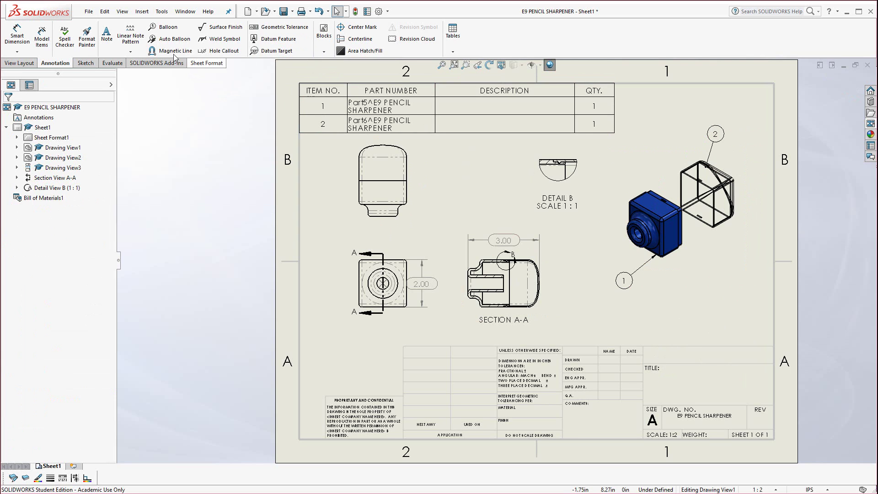
- Place a note reading "L9" in the title block cell above the title field
{"action": "left_click", "coordinate": [106, 33]}
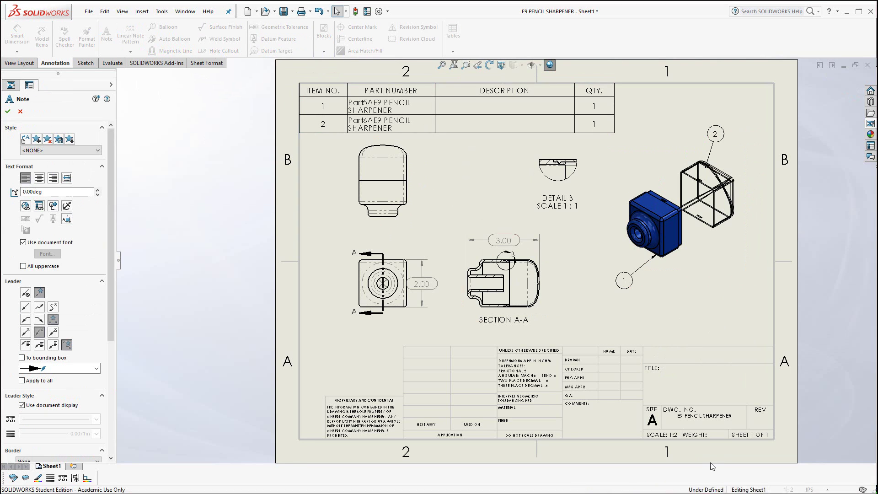
{"action": "left_click", "coordinate": [673, 356]}
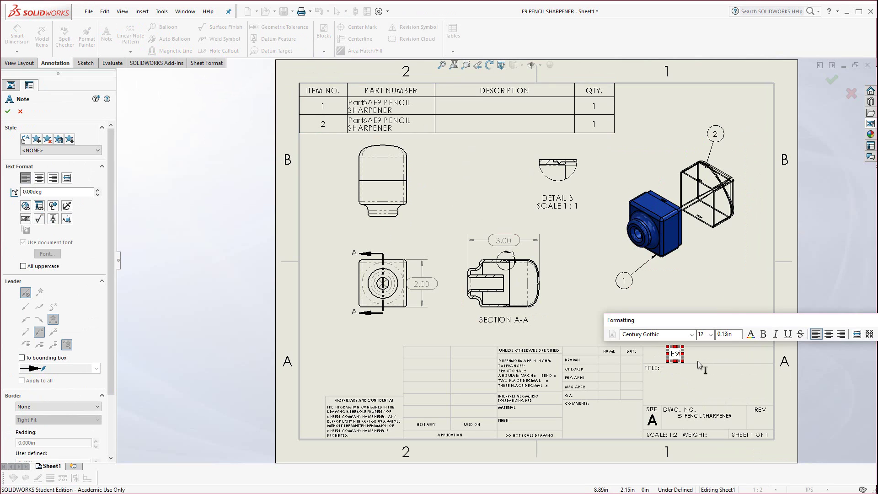
{"action": "key", "text": "BackSpace"}
{"action": "key", "text": "BackSpace"}
{"action": "left_click", "coordinate": [741, 370]}
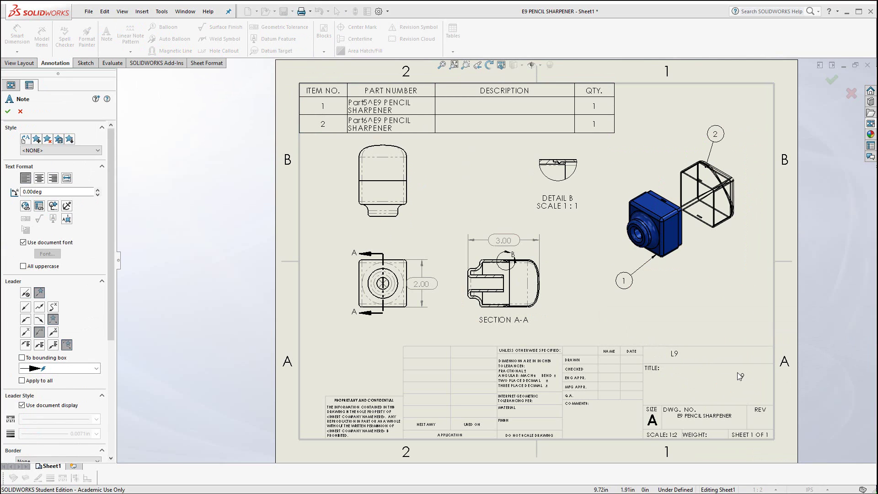